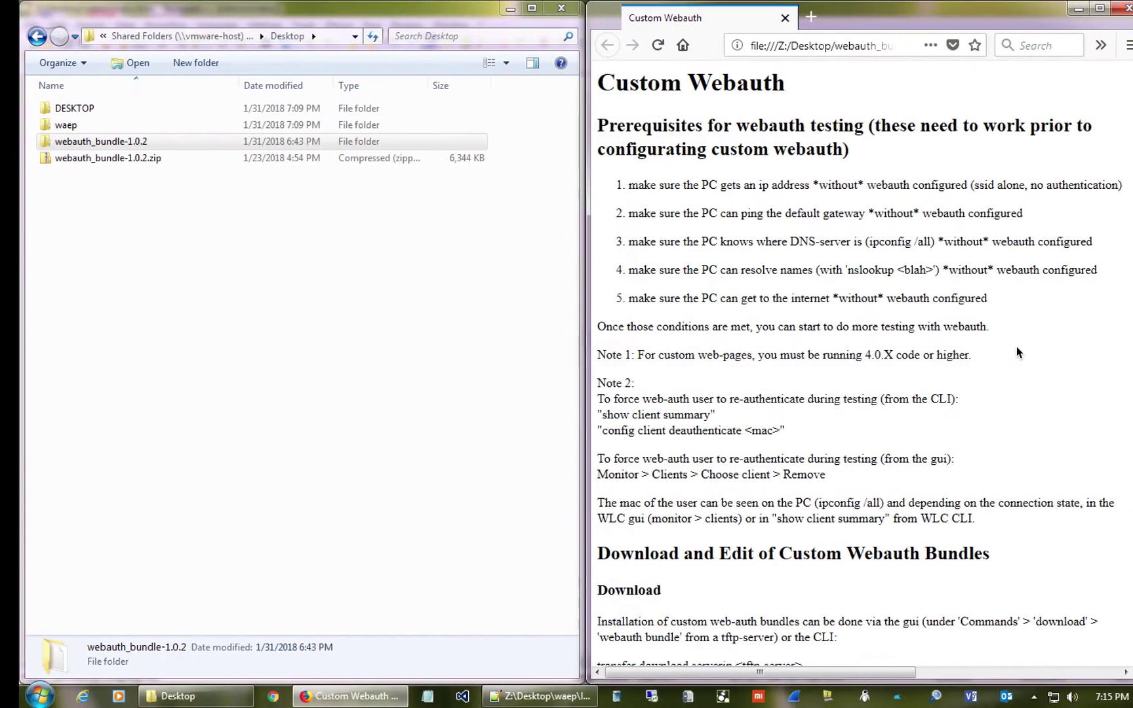
Step: Open the extracted webauth_bundle-1.0.2 folder beside its zip archive on the shared Desktop
{"action": "left_click", "coordinate": [282, 247]}
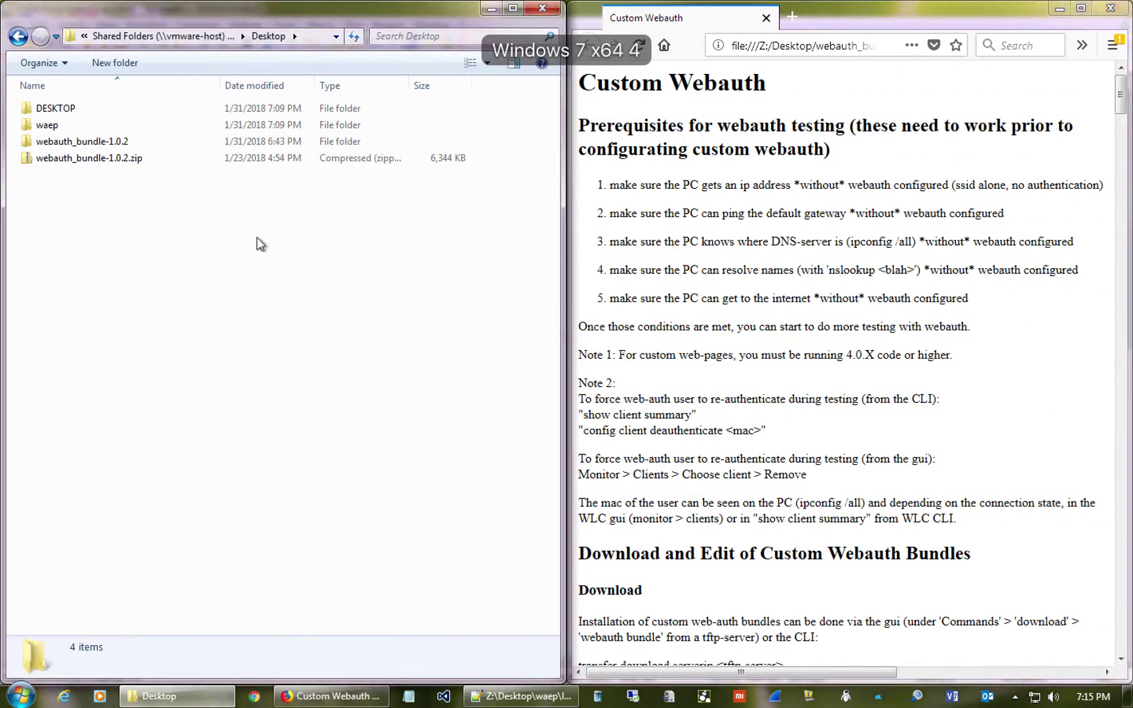
{"action": "left_click", "coordinate": [168, 157]}
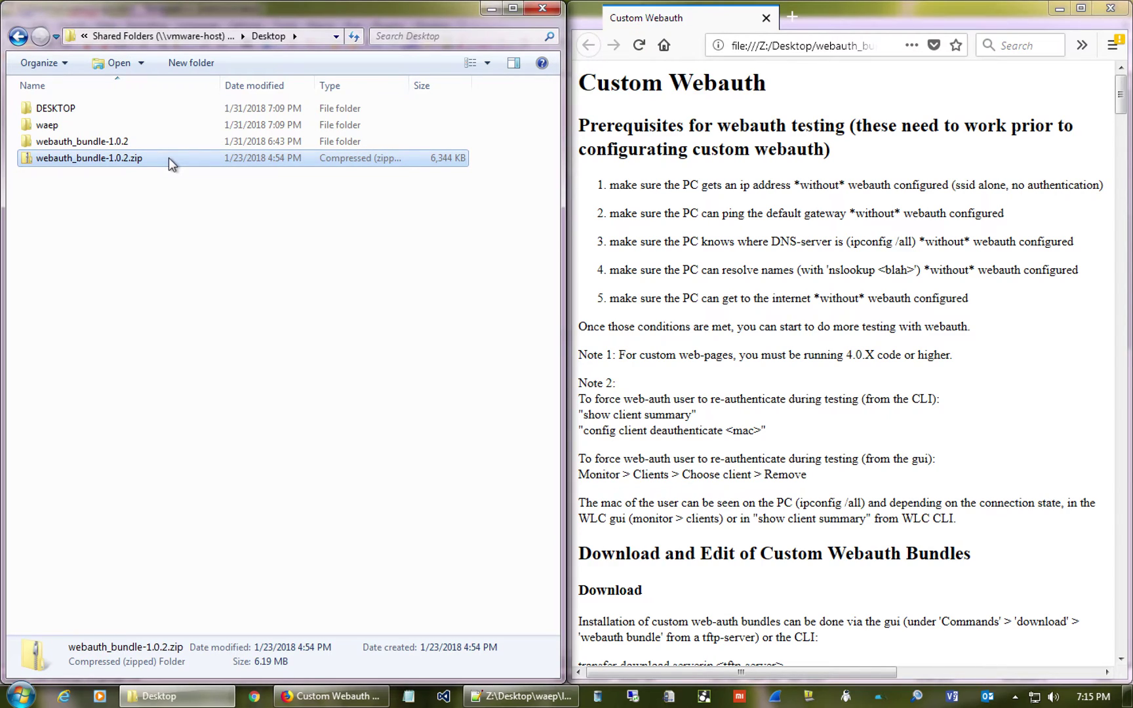
{"action": "double_click", "coordinate": [128, 141]}
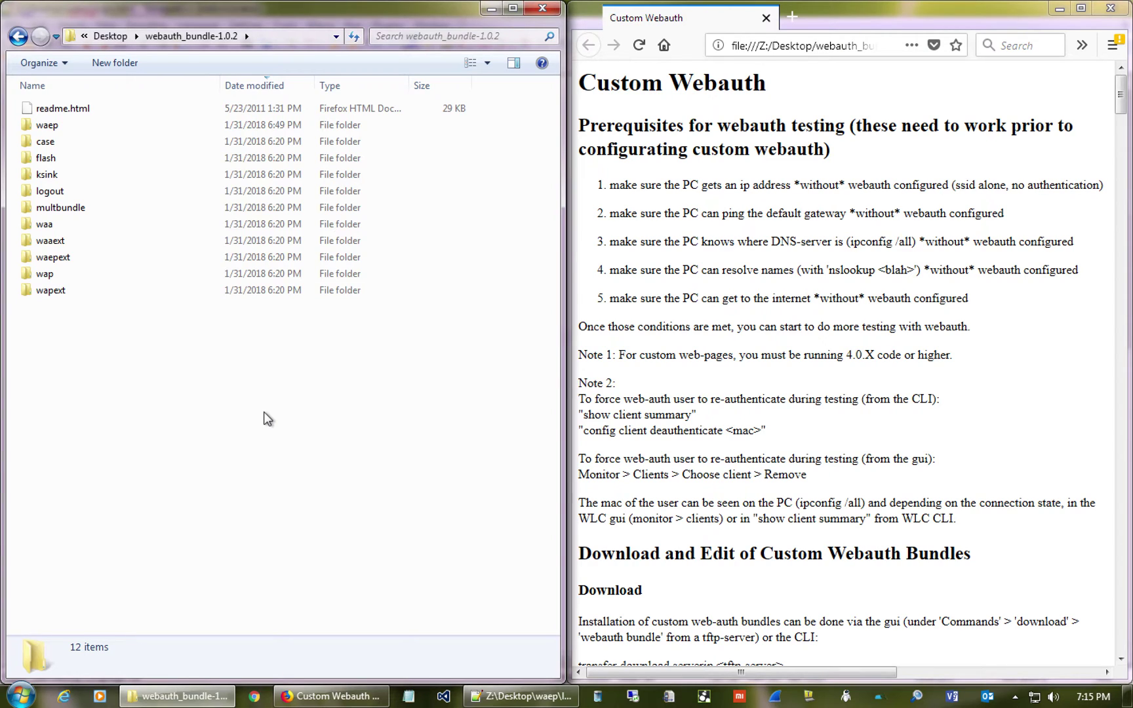
Step: Find the WLC Authentication section under Actual Pages in the Custom Webauth readme and select its matching waa folder
{"action": "left_click", "coordinate": [711, 430]}
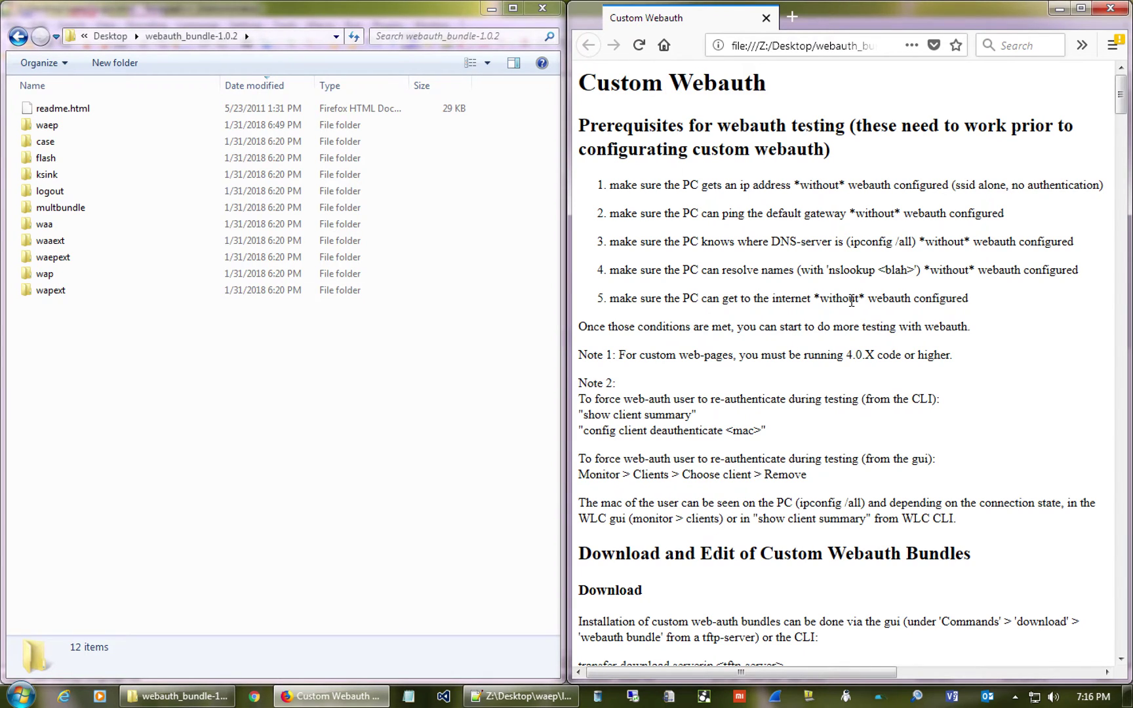
{"action": "scroll", "coordinate": [851, 300], "scroll_direction": "down", "scroll_amount": 10}
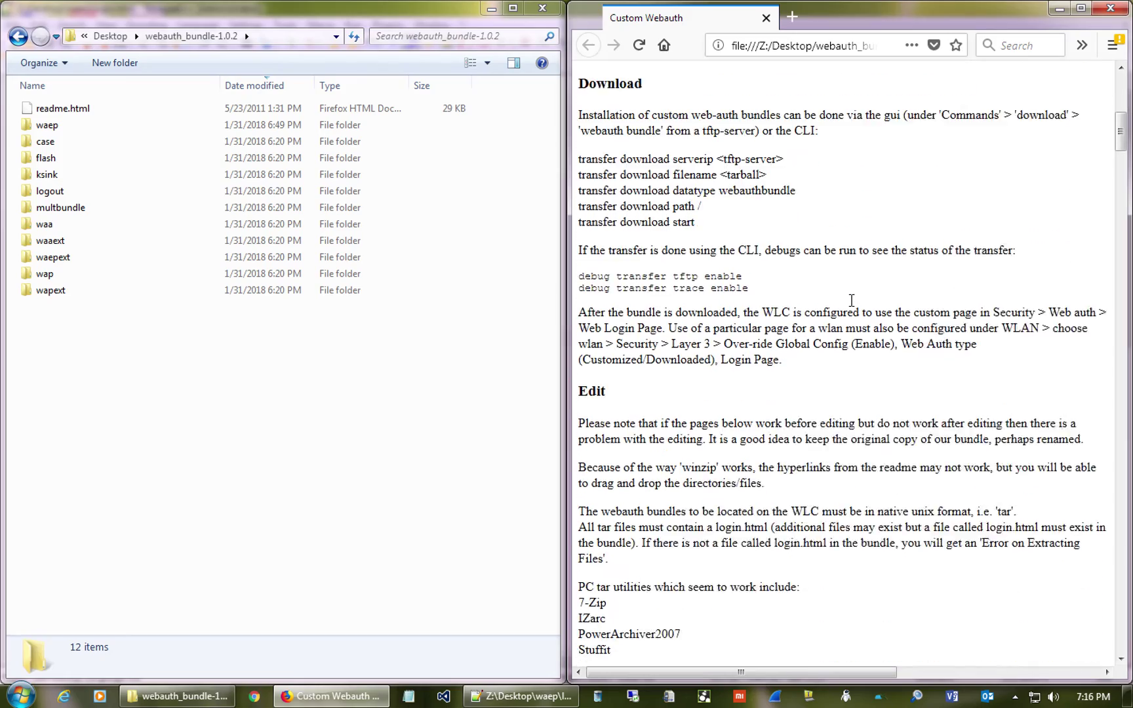
{"action": "scroll", "coordinate": [851, 300], "scroll_direction": "down", "scroll_amount": 10}
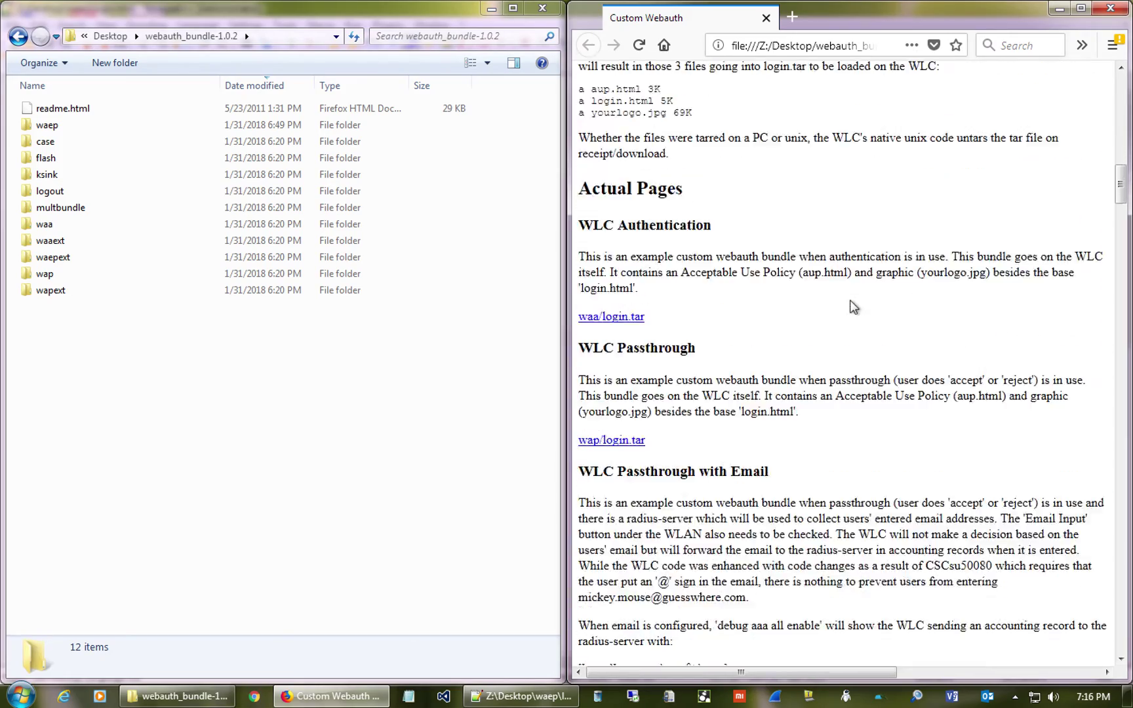
{"action": "scroll", "coordinate": [851, 300], "scroll_direction": "up", "scroll_amount": 5}
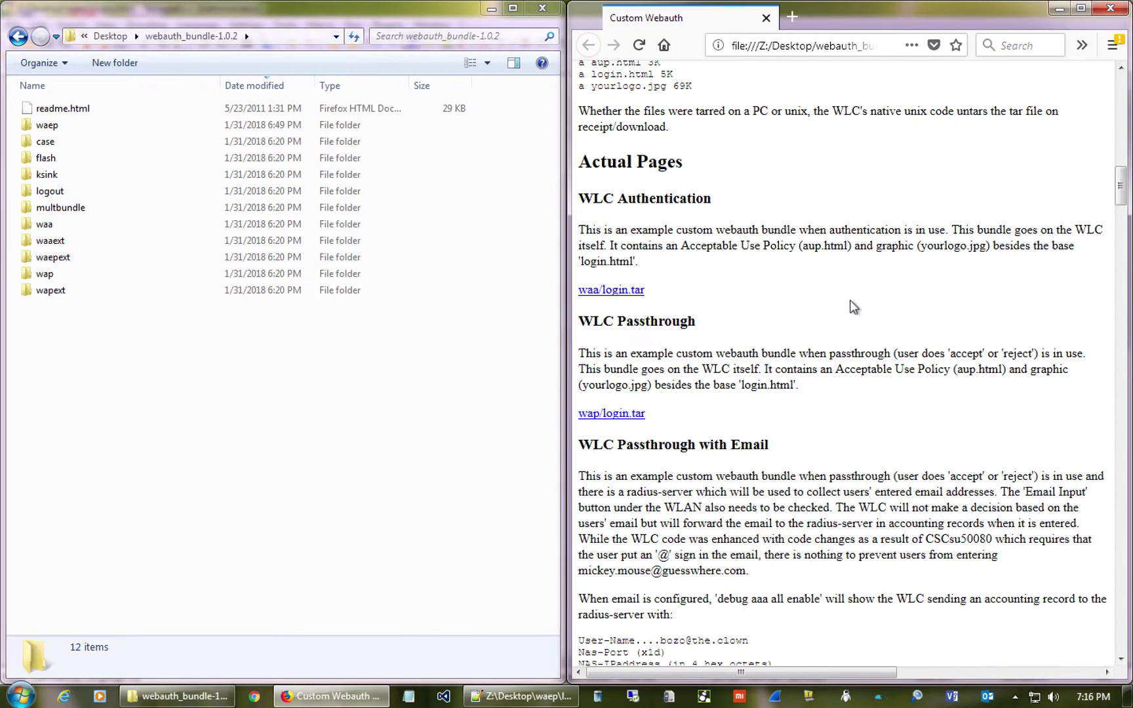
{"action": "left_click", "coordinate": [715, 202]}
{"action": "left_click_drag", "start_coordinate": [715, 201], "coordinate": [577, 204]}
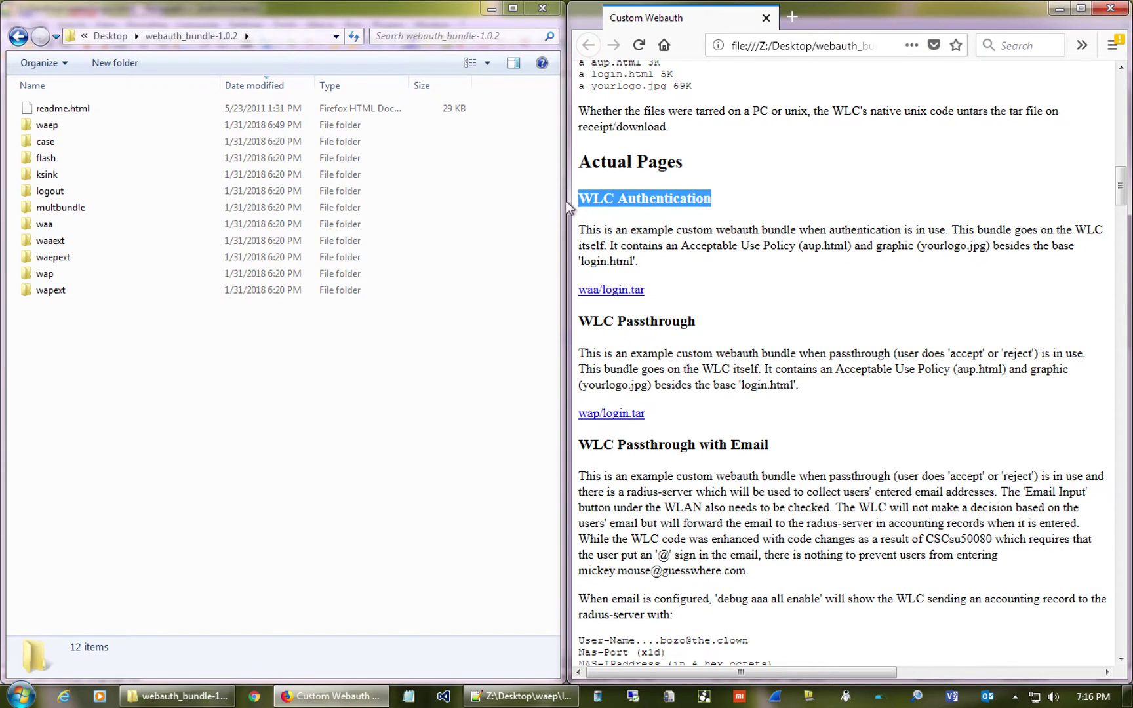
{"action": "left_click", "coordinate": [66, 230]}
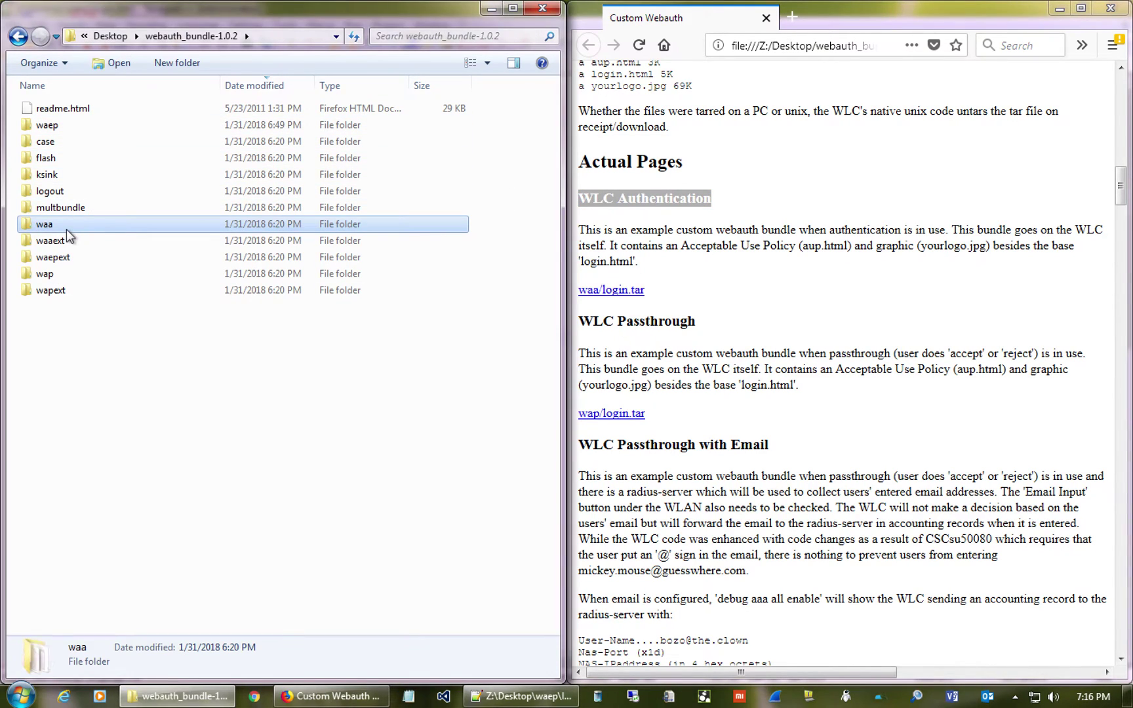
Step: Match the readme's WLC Passthrough and WLC Passthrough with Email sections to the wap and waep folders
{"action": "left_click", "coordinate": [702, 326]}
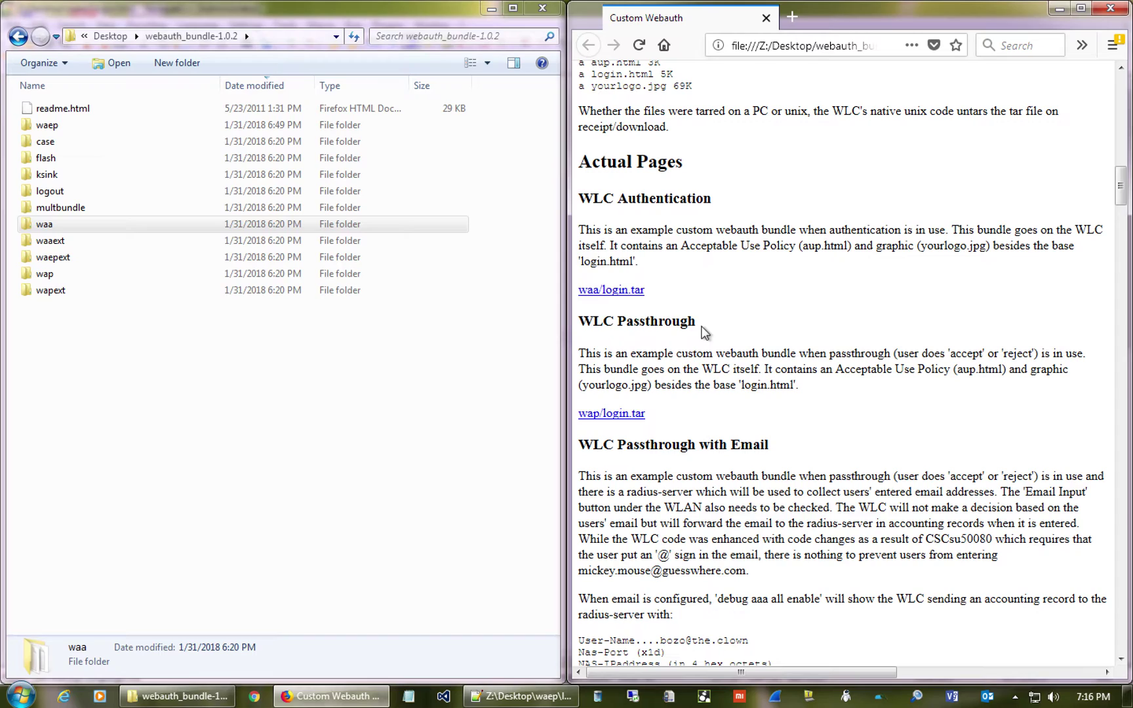
{"action": "left_click_drag", "start_coordinate": [696, 322], "coordinate": [565, 322]}
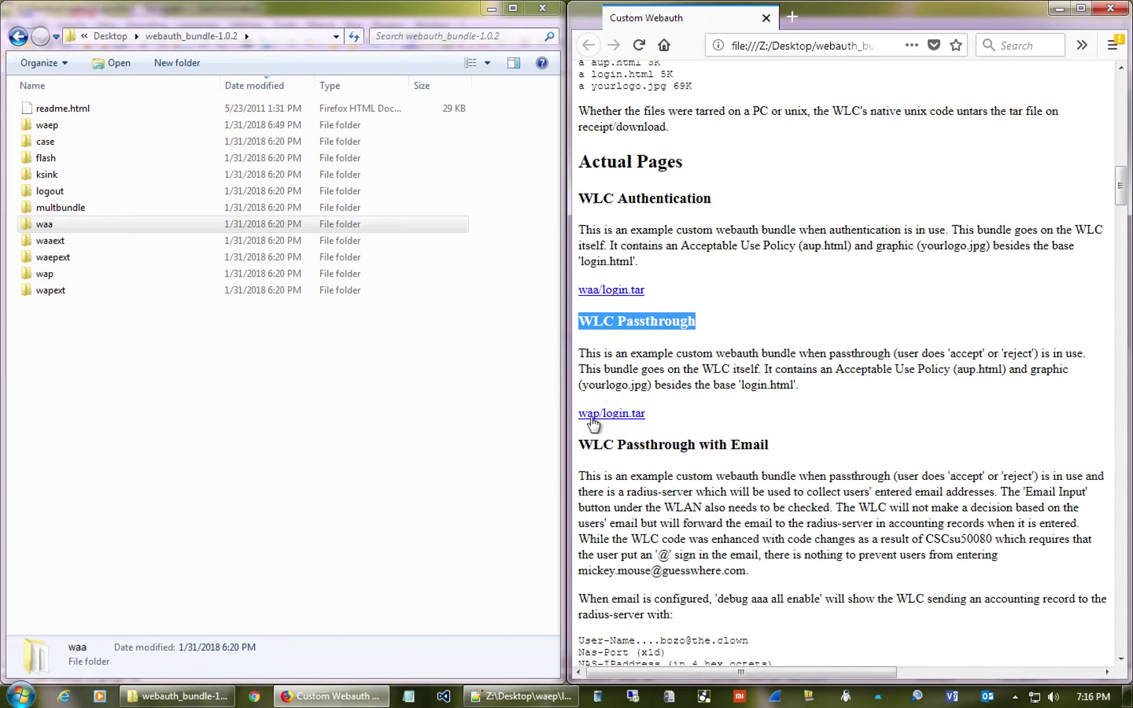
{"action": "left_click", "coordinate": [28, 274]}
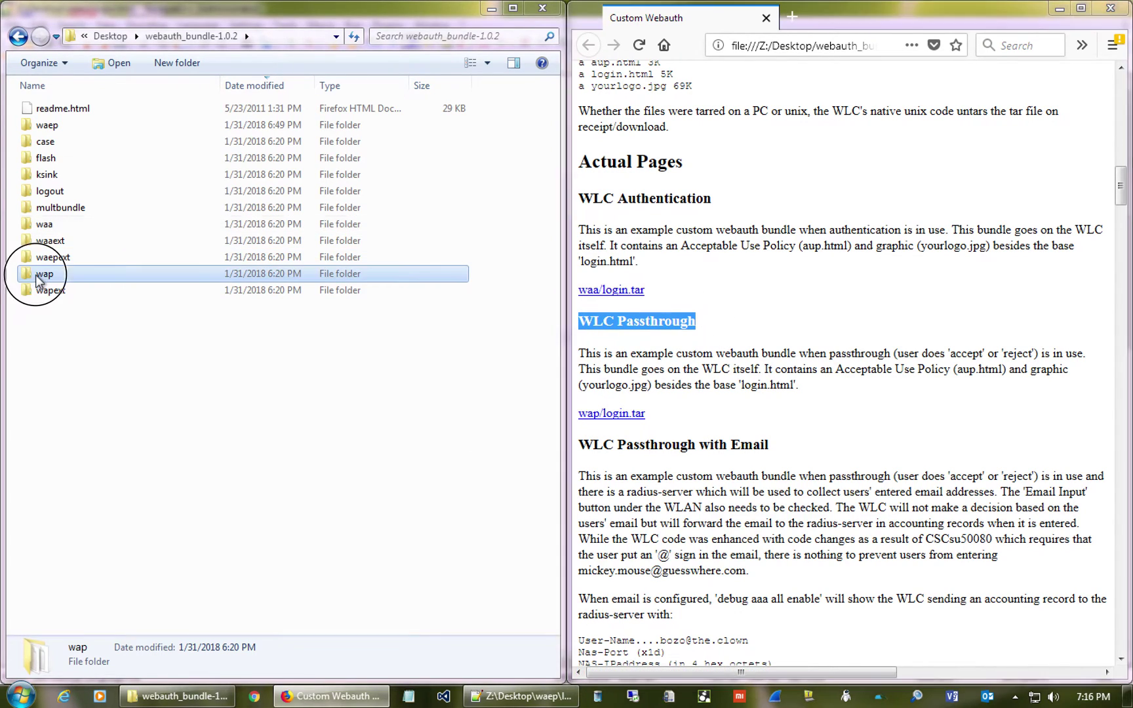
{"action": "left_click_drag", "start_coordinate": [769, 445], "coordinate": [578, 448]}
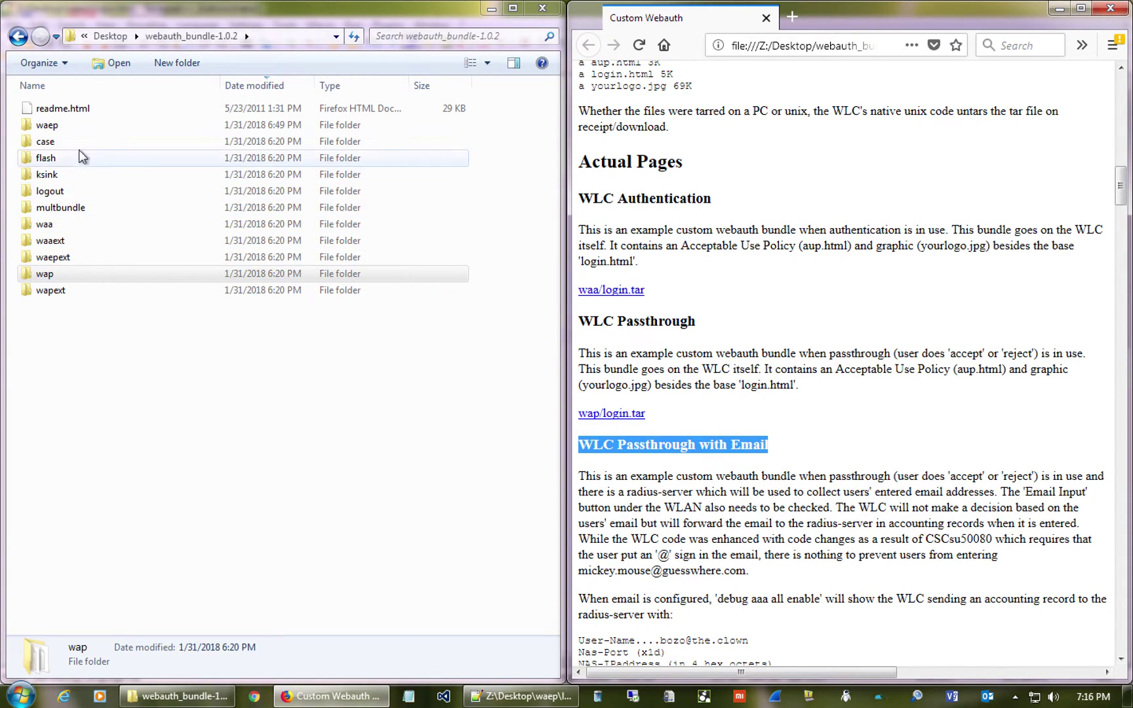
{"action": "left_click", "coordinate": [65, 130]}
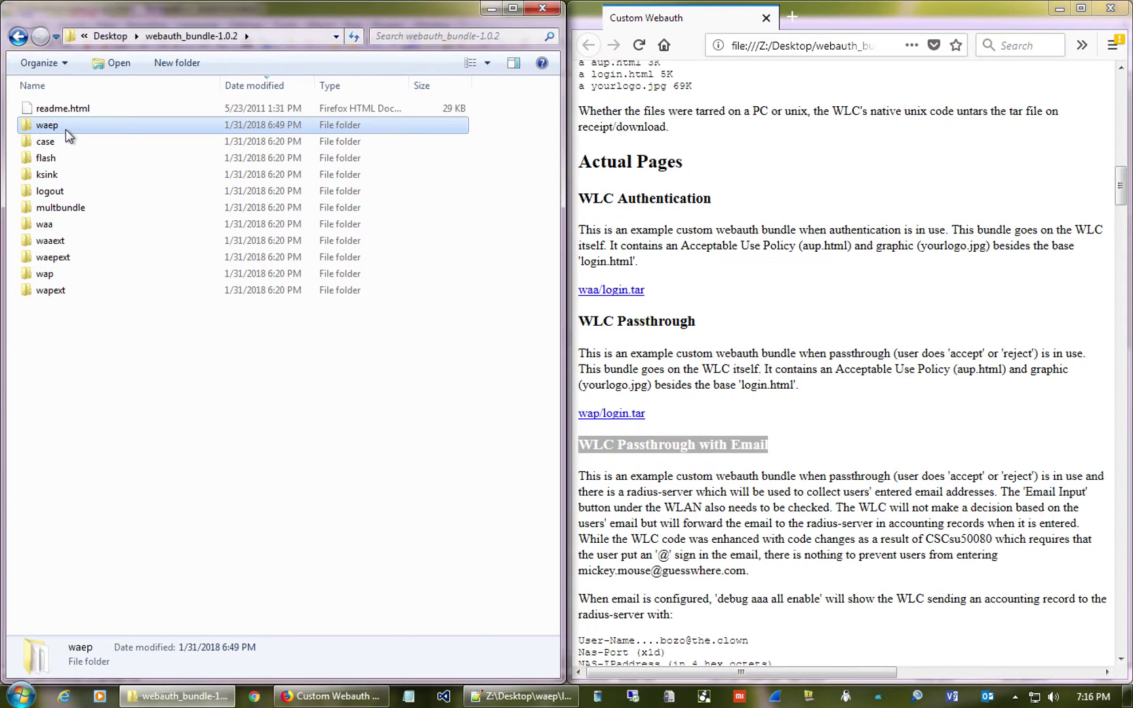
Step: Skim the rest of the readme, from More Bundles through the caveats to Maximum File-name and Bundle Size
{"action": "left_click", "coordinate": [751, 427]}
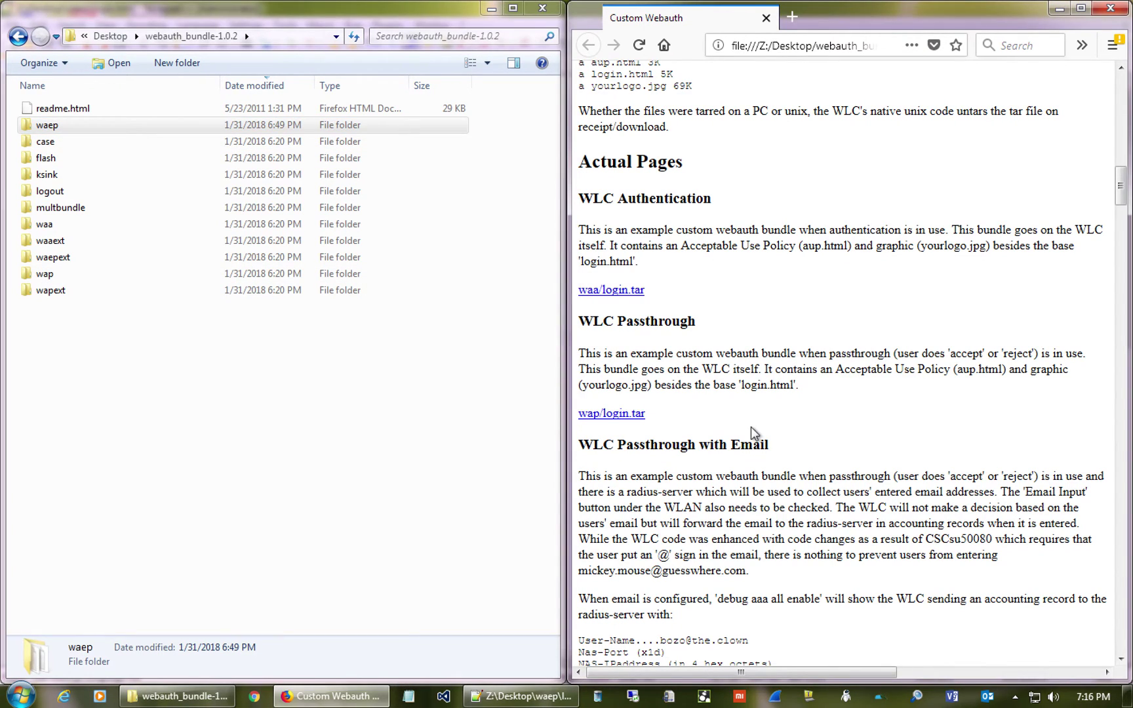
{"action": "scroll", "coordinate": [750, 427], "scroll_direction": "down", "scroll_amount": 5}
{"action": "scroll", "coordinate": [751, 426], "scroll_direction": "down", "scroll_amount": 15}
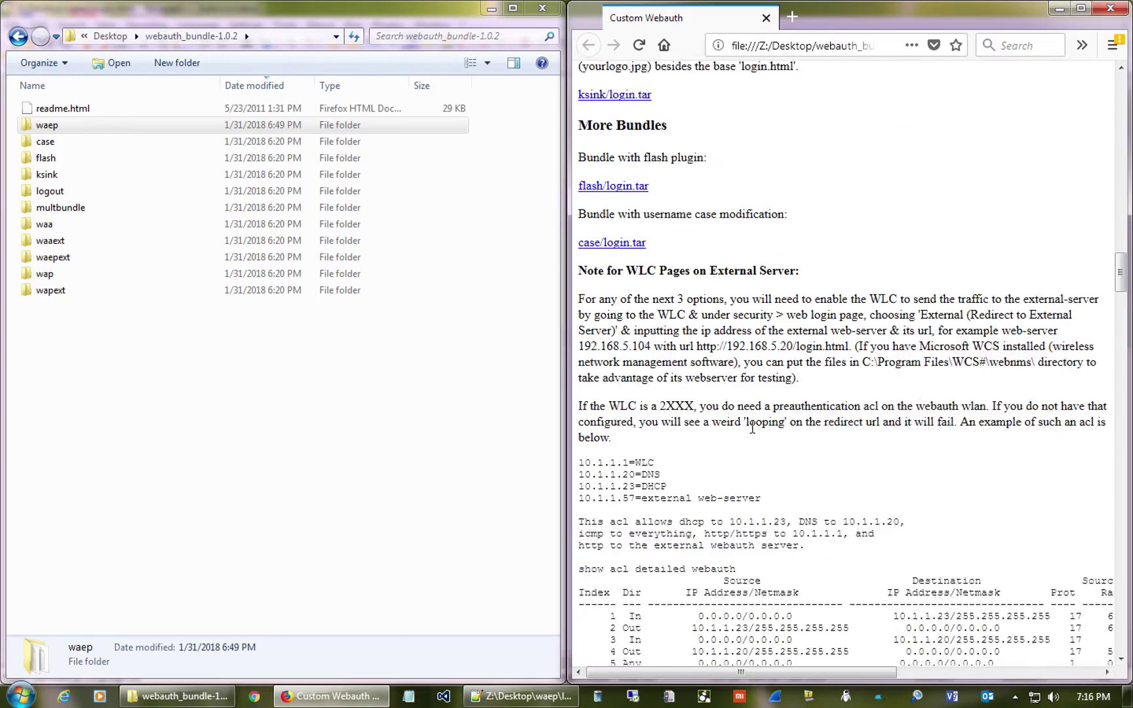
{"action": "scroll", "coordinate": [752, 427], "scroll_direction": "down", "scroll_amount": 20}
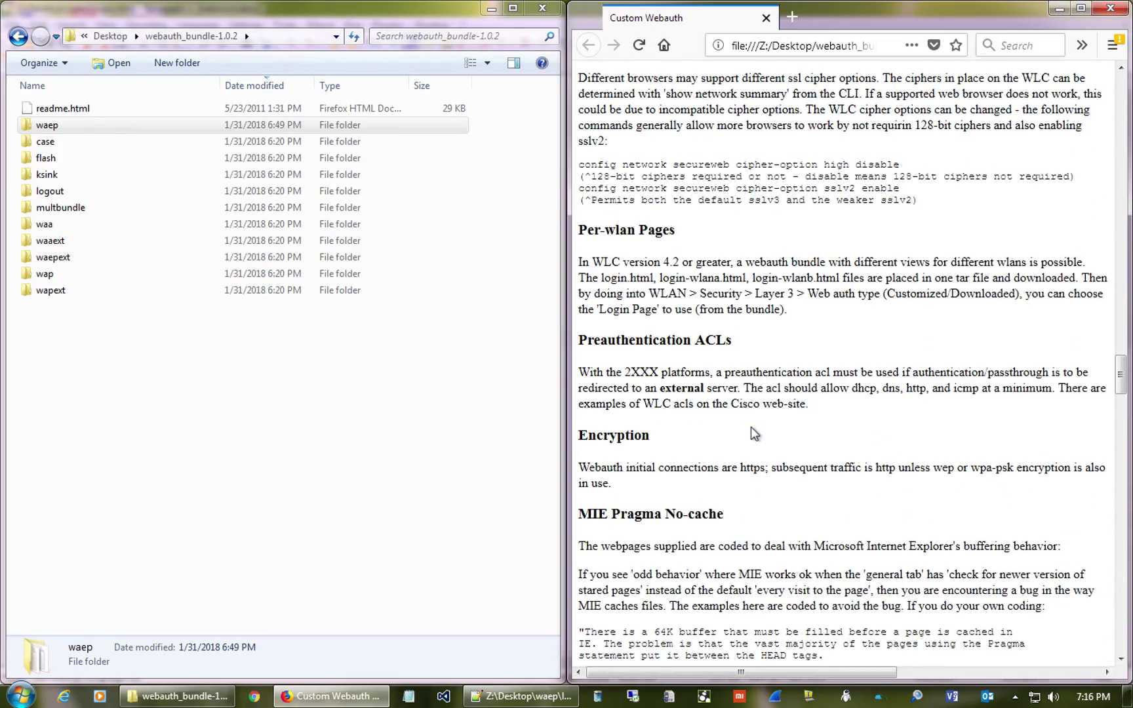
{"action": "scroll", "coordinate": [751, 432], "scroll_direction": "down", "scroll_amount": 5}
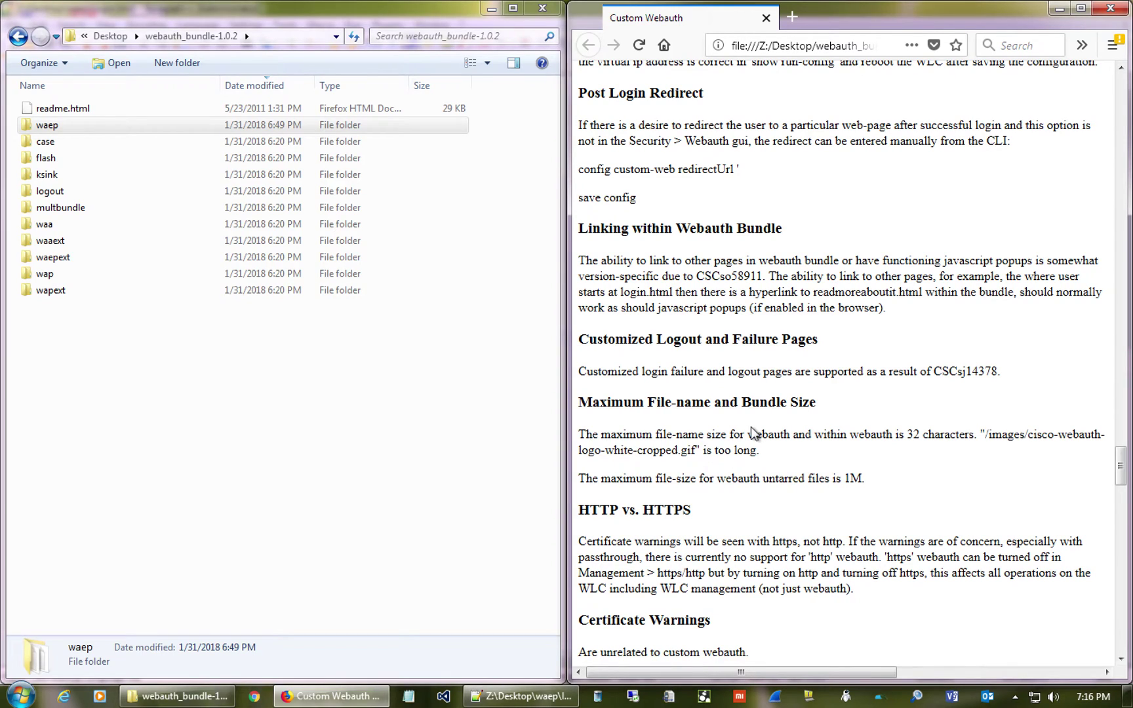
Step: Return to the shared Desktop folder and open the waep folder there
{"action": "left_click", "coordinate": [253, 419]}
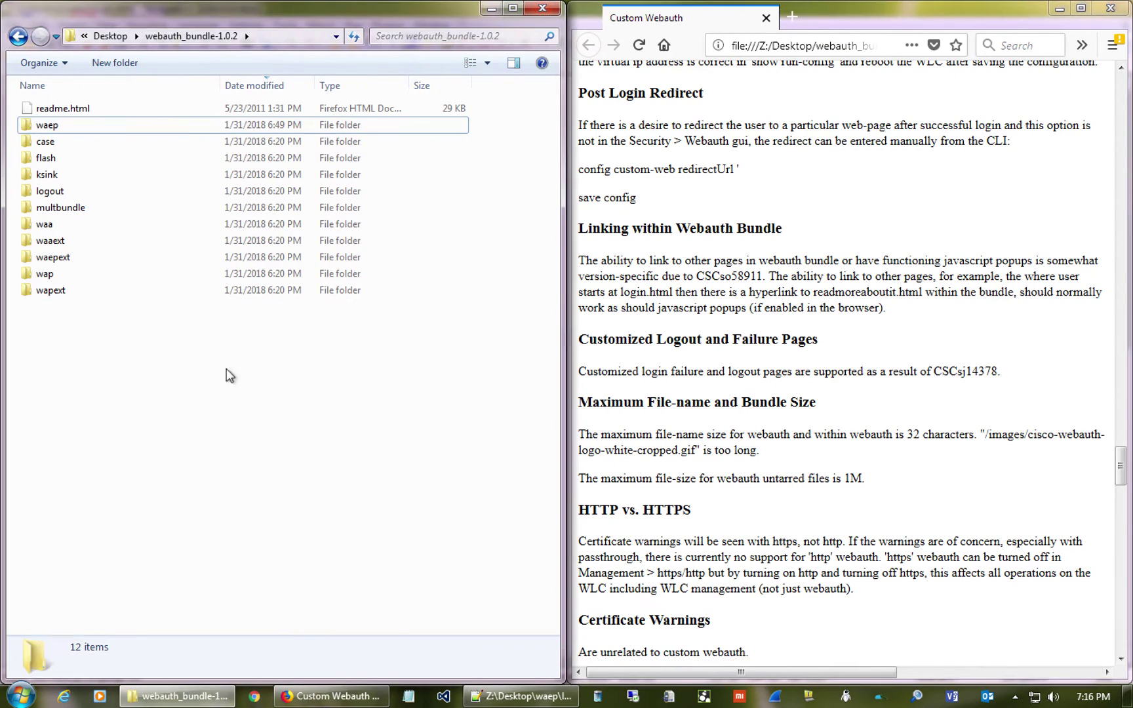
{"action": "left_click", "coordinate": [109, 35]}
{"action": "left_click", "coordinate": [152, 237]}
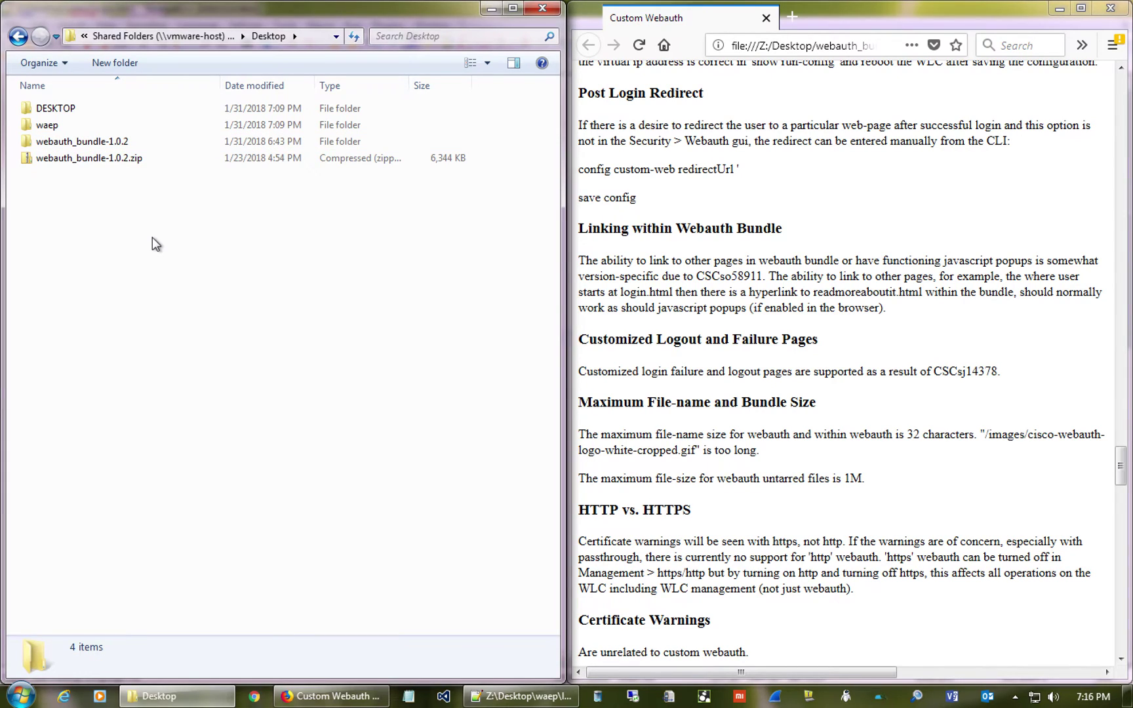
{"action": "double_click", "coordinate": [49, 125]}
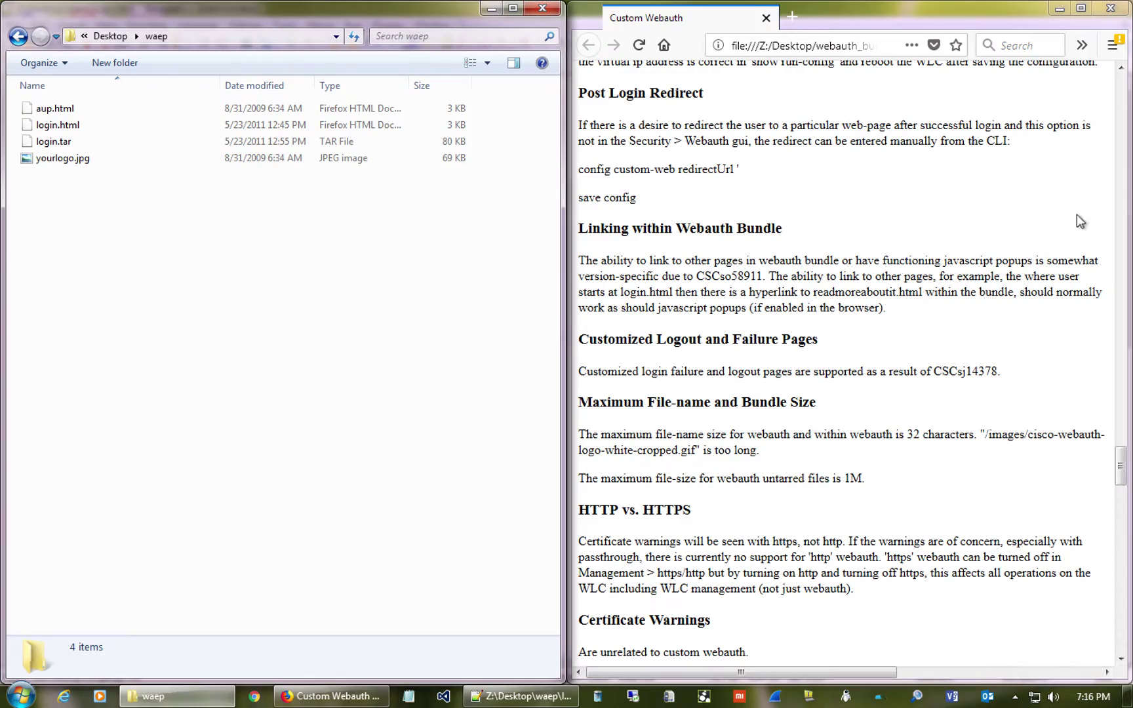
Step: Look through the readme from caveats to prerequisites and highlight the WLC Passthrough with Email heading
{"action": "left_click_drag", "start_coordinate": [936, 261], "coordinate": [1012, 261]}
{"action": "scroll", "coordinate": [945, 266], "scroll_direction": "up", "scroll_amount": 15}
{"action": "scroll", "coordinate": [945, 265], "scroll_direction": "up", "scroll_amount": 5}
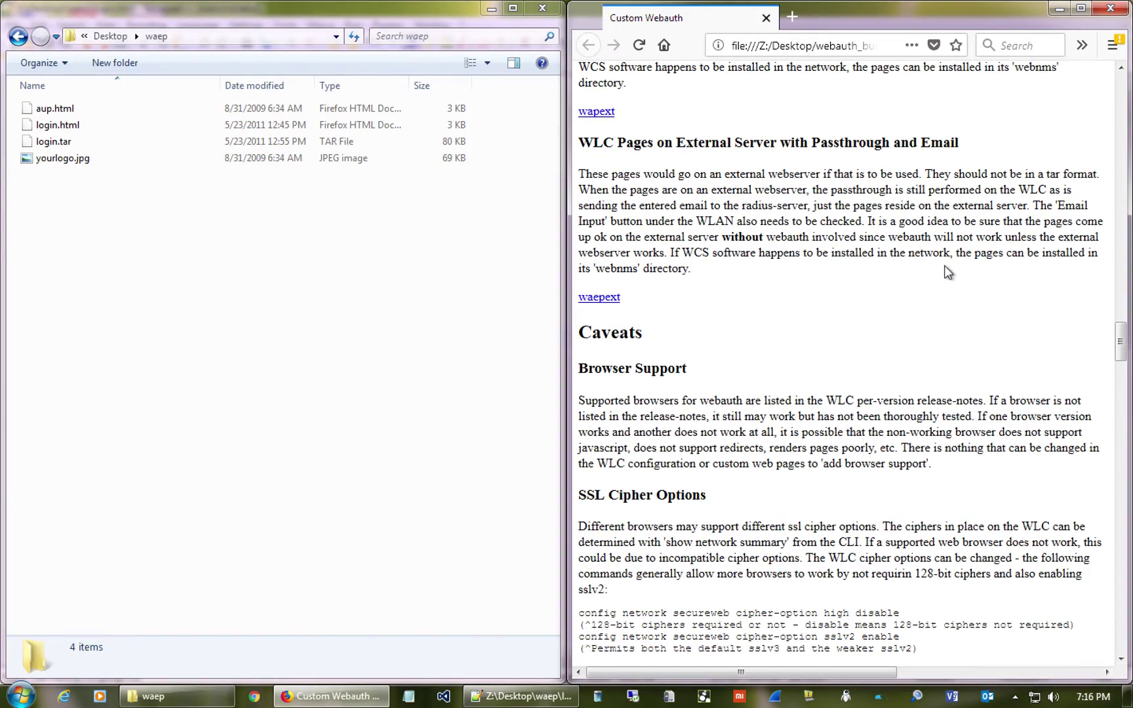
{"action": "scroll", "coordinate": [947, 270], "scroll_direction": "down", "scroll_amount": 19}
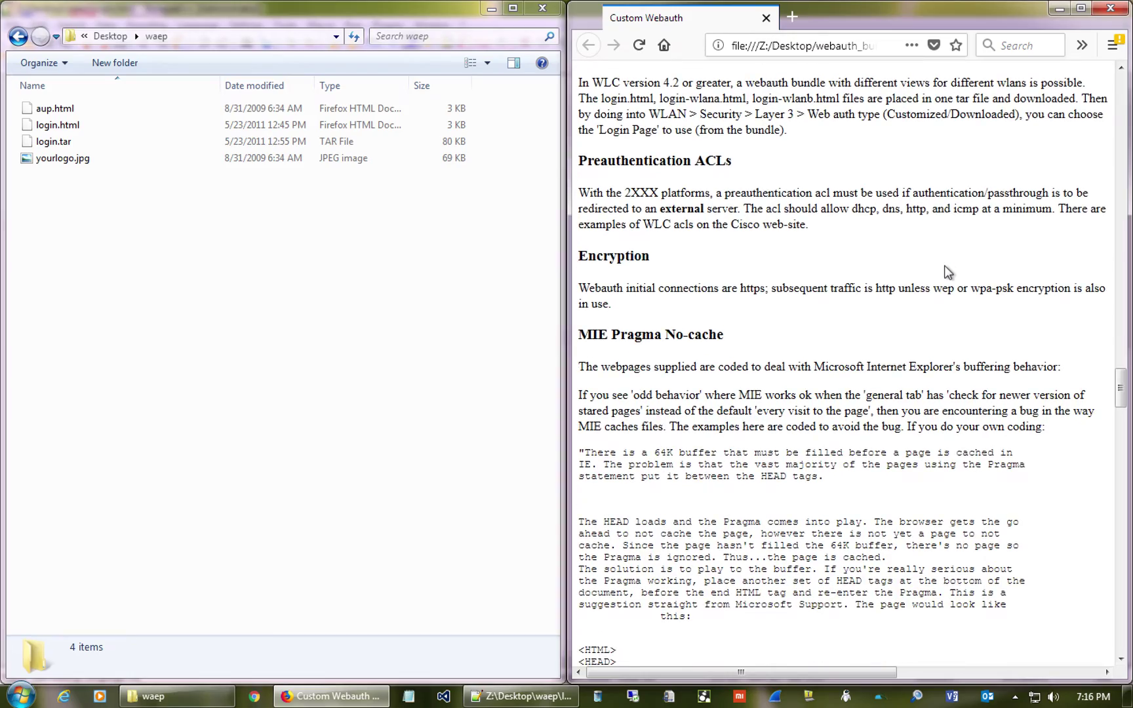
{"action": "scroll", "coordinate": [947, 270], "scroll_direction": "down", "scroll_amount": 5}
{"action": "scroll", "coordinate": [947, 270], "scroll_direction": "up", "scroll_amount": 20}
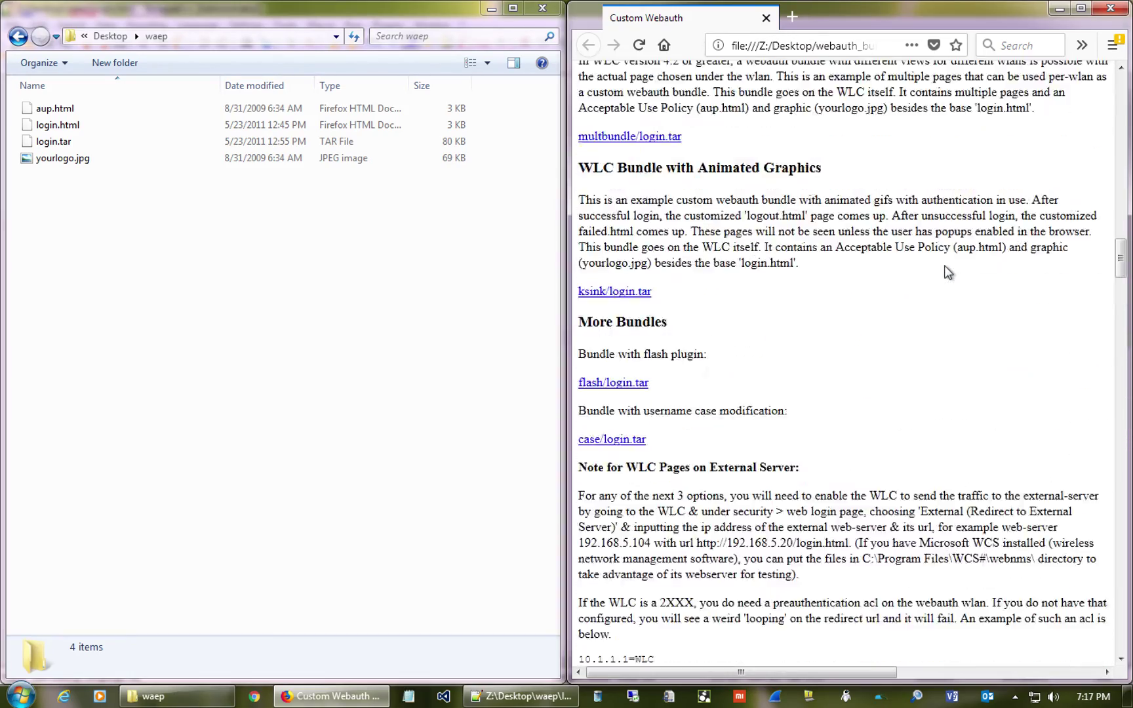
{"action": "scroll", "coordinate": [948, 271], "scroll_direction": "up", "scroll_amount": 9}
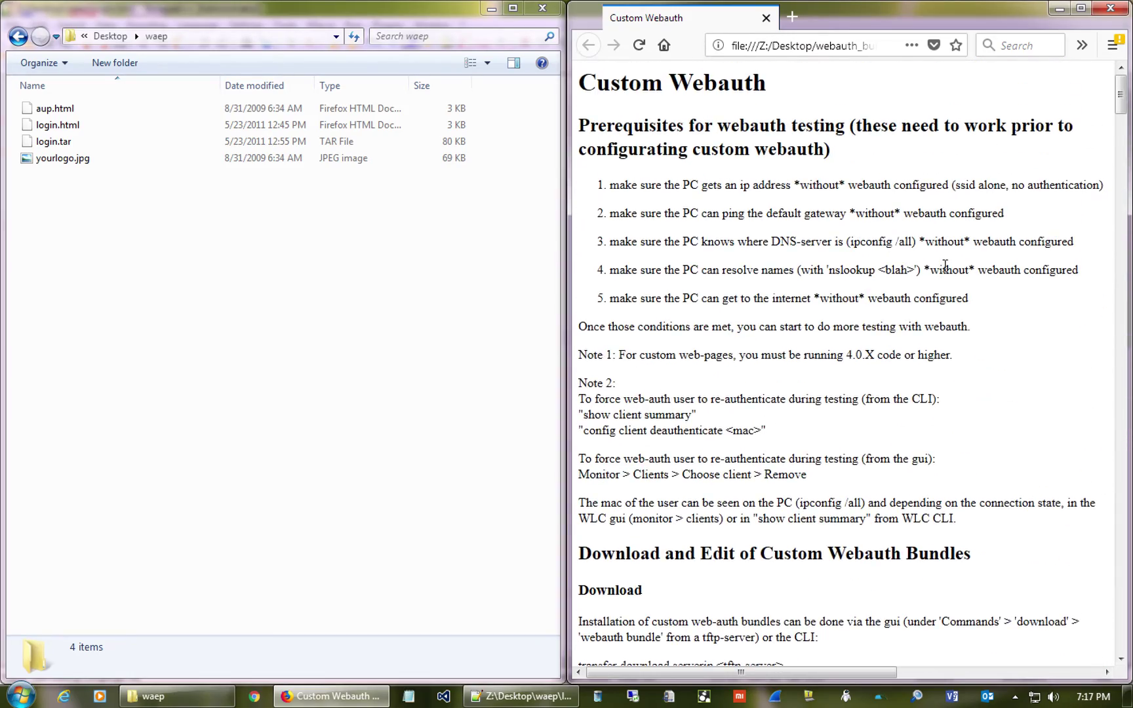
{"action": "scroll", "coordinate": [945, 268], "scroll_direction": "down", "scroll_amount": 20}
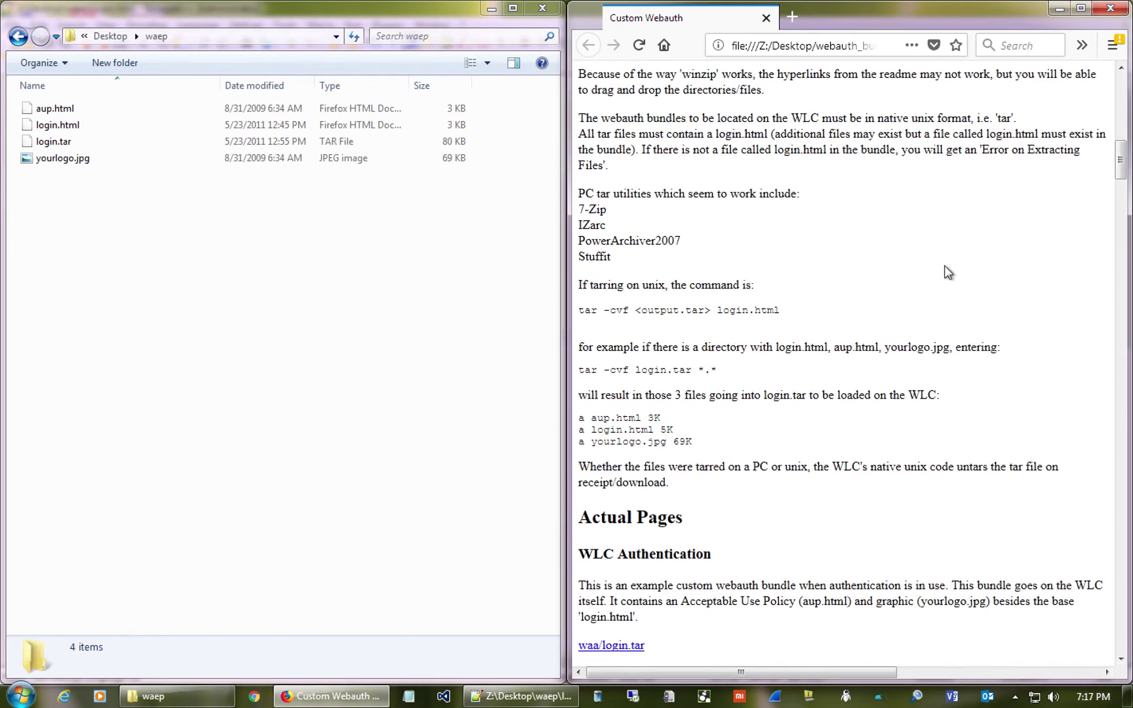
{"action": "scroll", "coordinate": [947, 270], "scroll_direction": "down", "scroll_amount": 9}
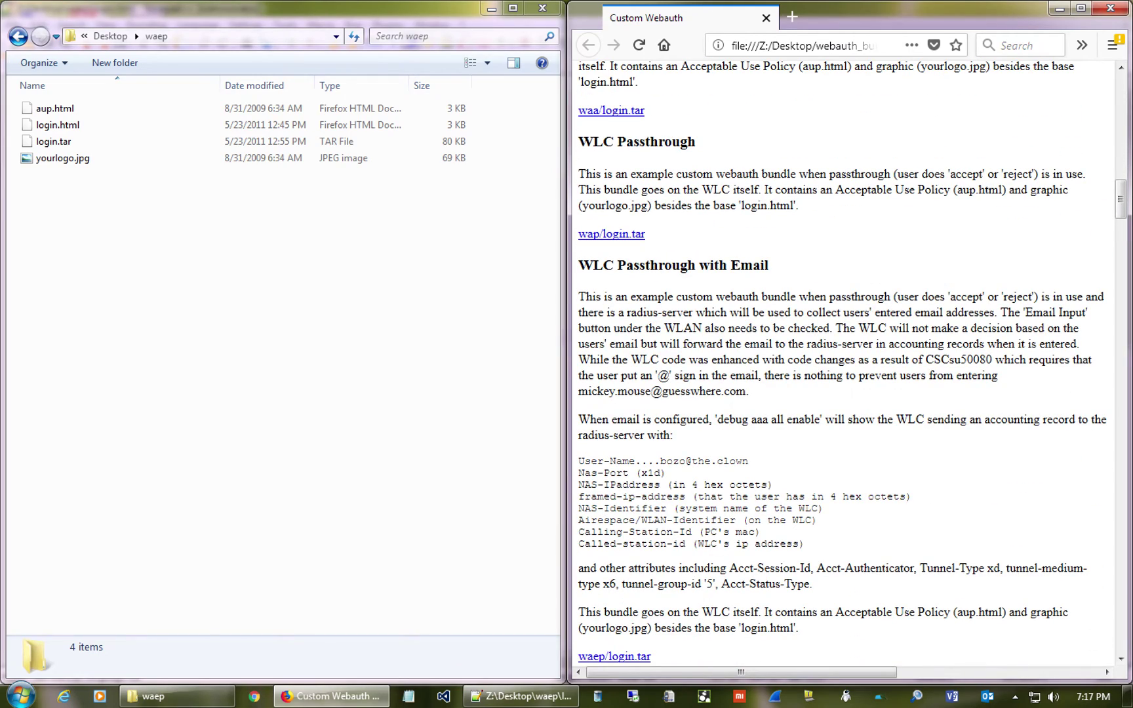
{"action": "left_click_drag", "start_coordinate": [578, 265], "coordinate": [820, 290]}
{"action": "left_click", "coordinate": [777, 268]}
{"action": "left_click", "coordinate": [543, 264], "text": "shift"}
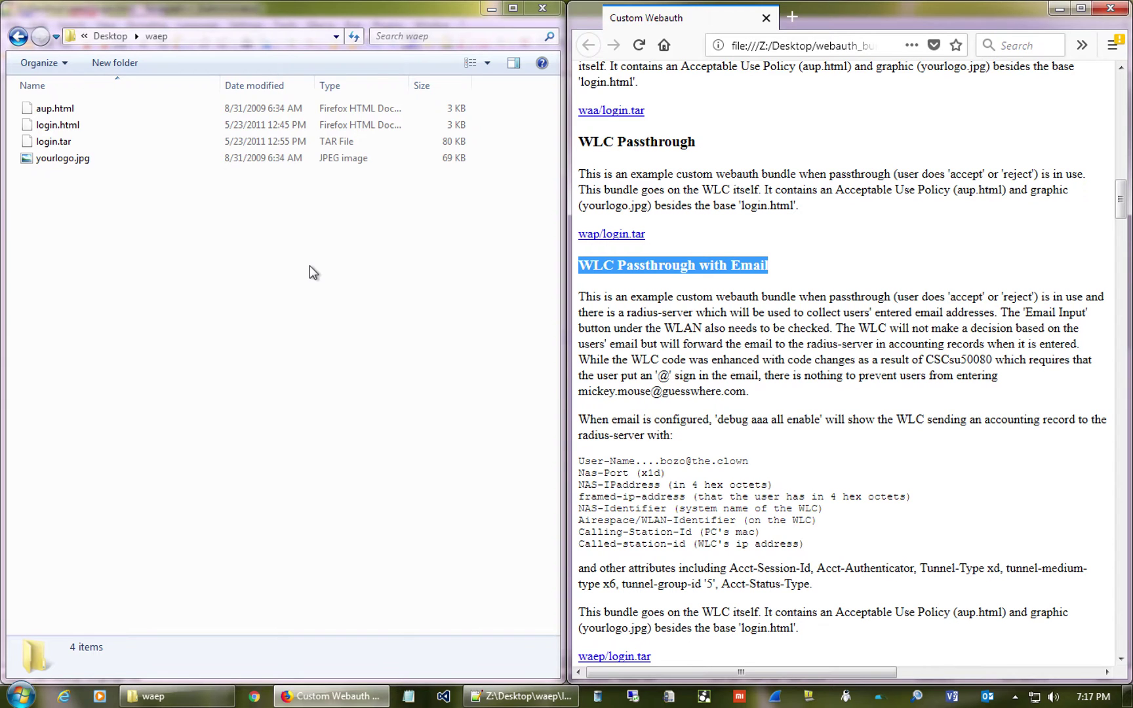
Step: Switch to the host's Firefox and examine the sample Your_Company_Here login page: usage policy, email field, building image and assistance line
{"action": "key", "text": "ctrl+Left"}
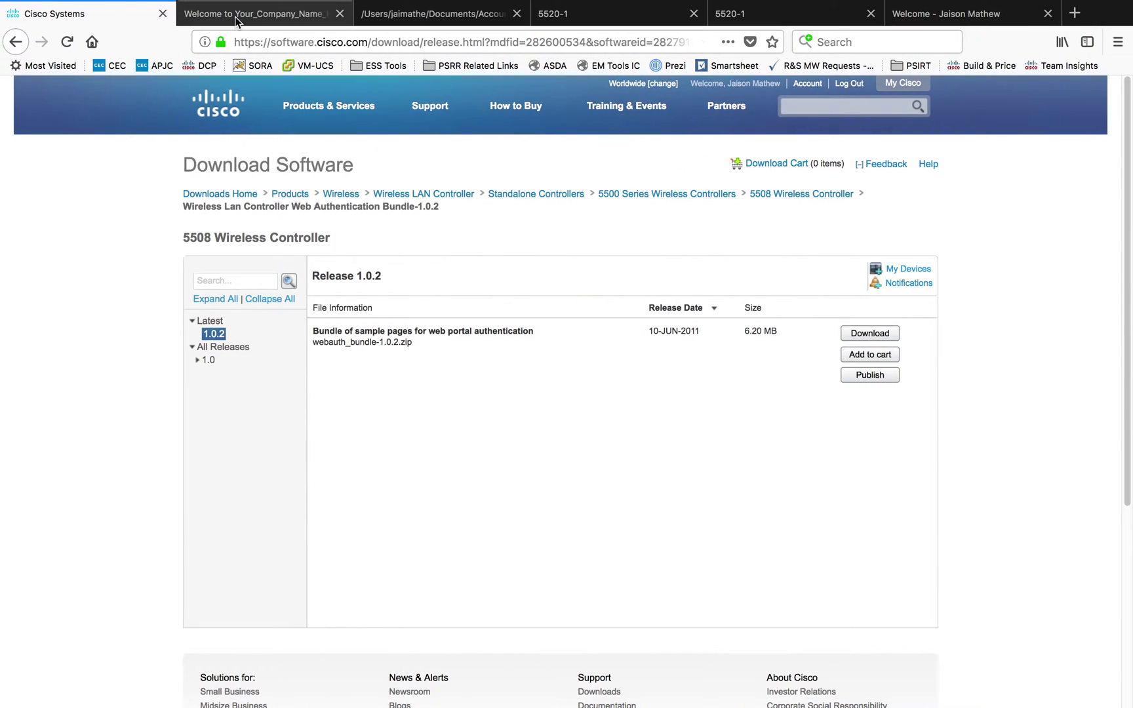
{"action": "left_click", "coordinate": [236, 20]}
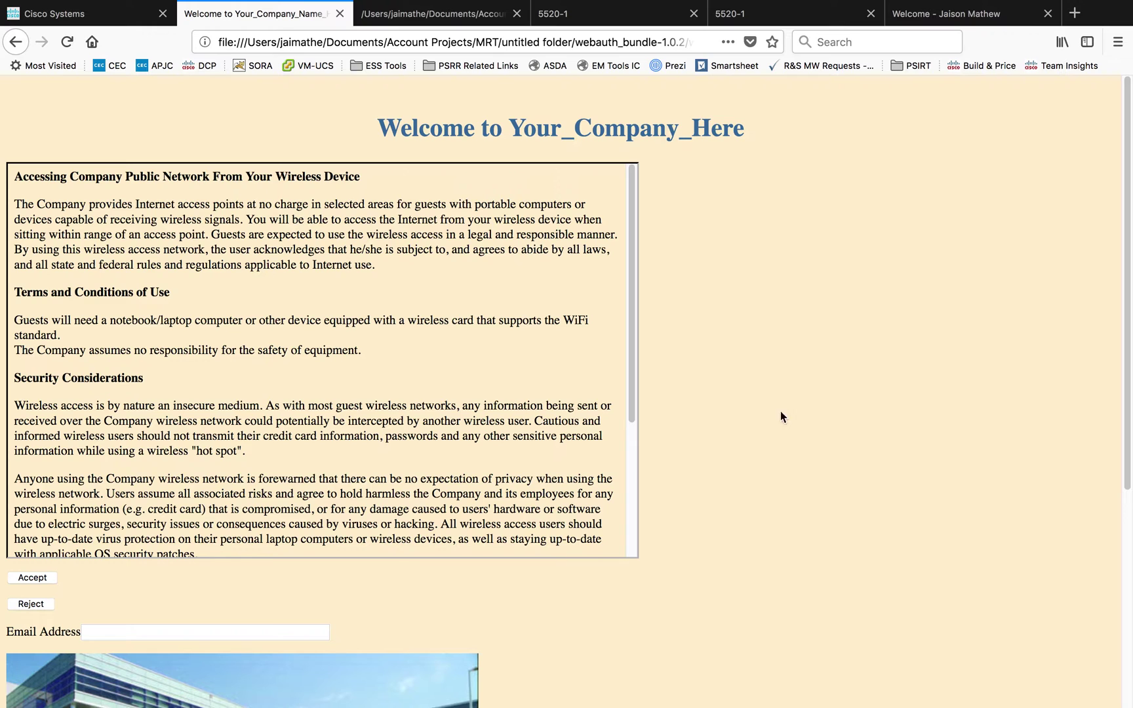
{"action": "scroll", "coordinate": [496, 337], "scroll_direction": "down", "scroll_amount": 5}
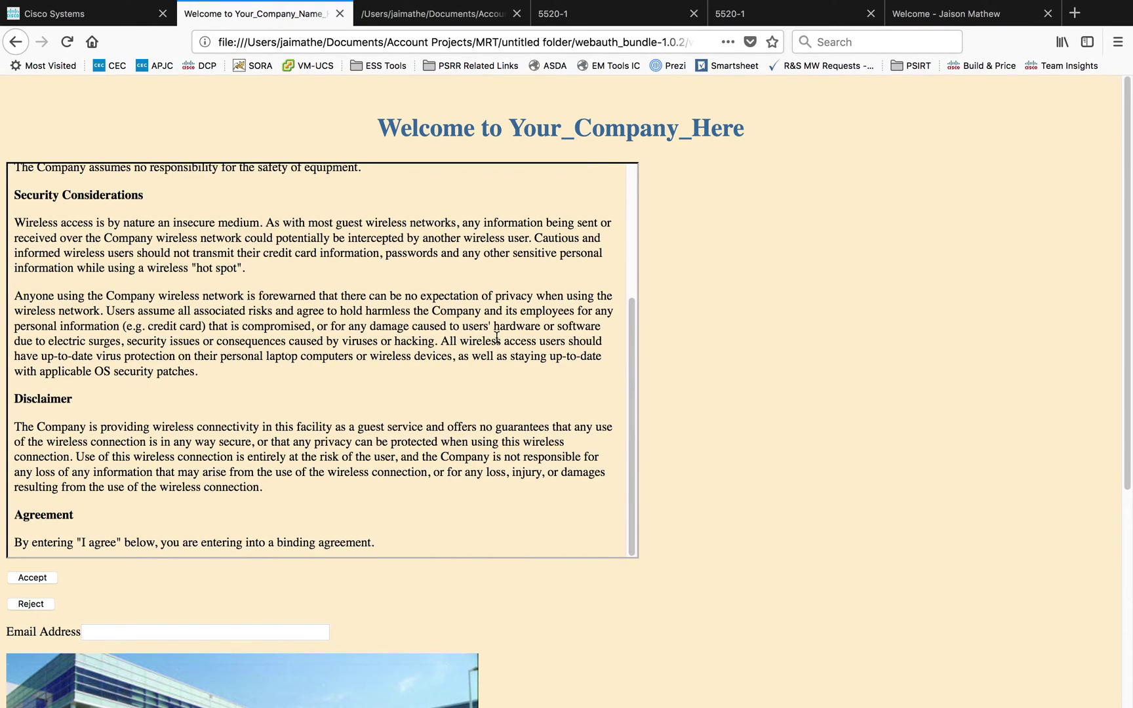
{"action": "scroll", "coordinate": [870, 460], "scroll_direction": "down", "scroll_amount": 6}
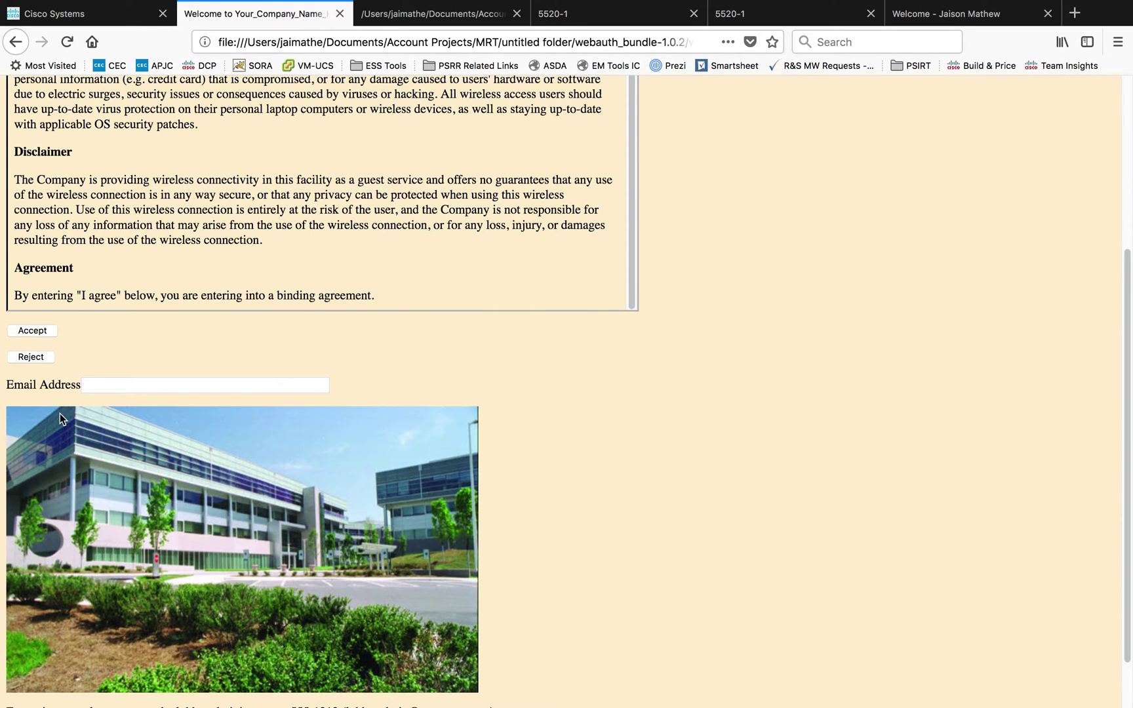
{"action": "left_click", "coordinate": [134, 380]}
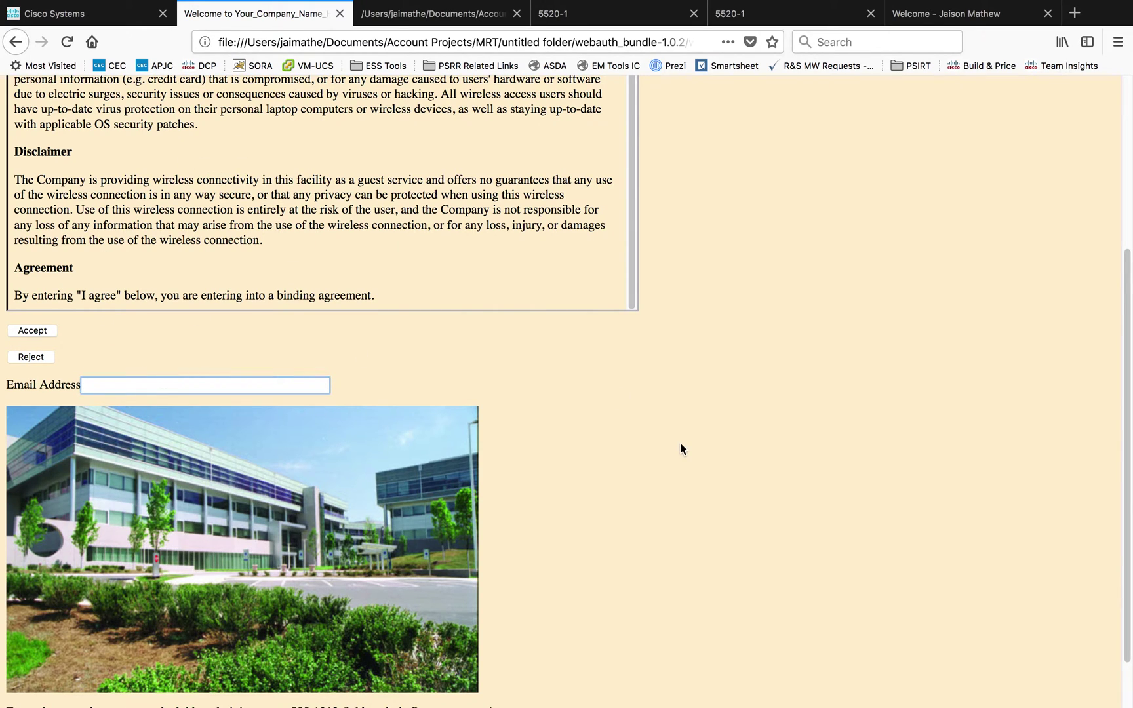
{"action": "scroll", "coordinate": [682, 449], "scroll_direction": "down", "scroll_amount": 2}
{"action": "left_click", "coordinate": [276, 483]}
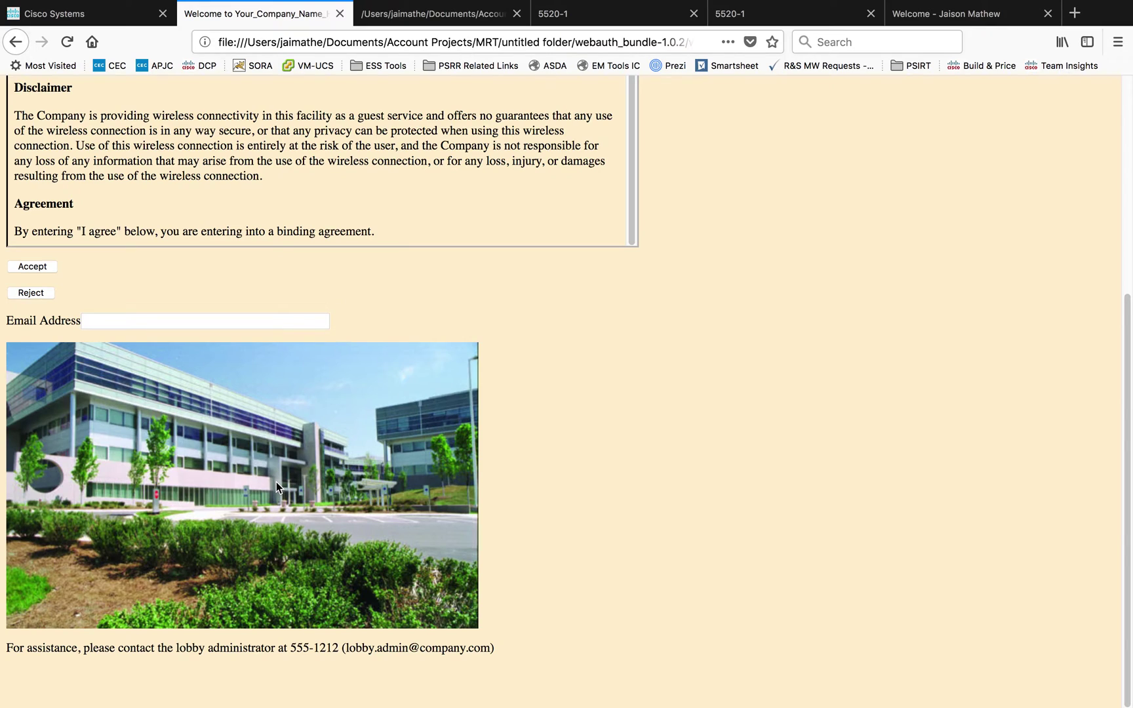
{"action": "triple_click", "coordinate": [474, 647]}
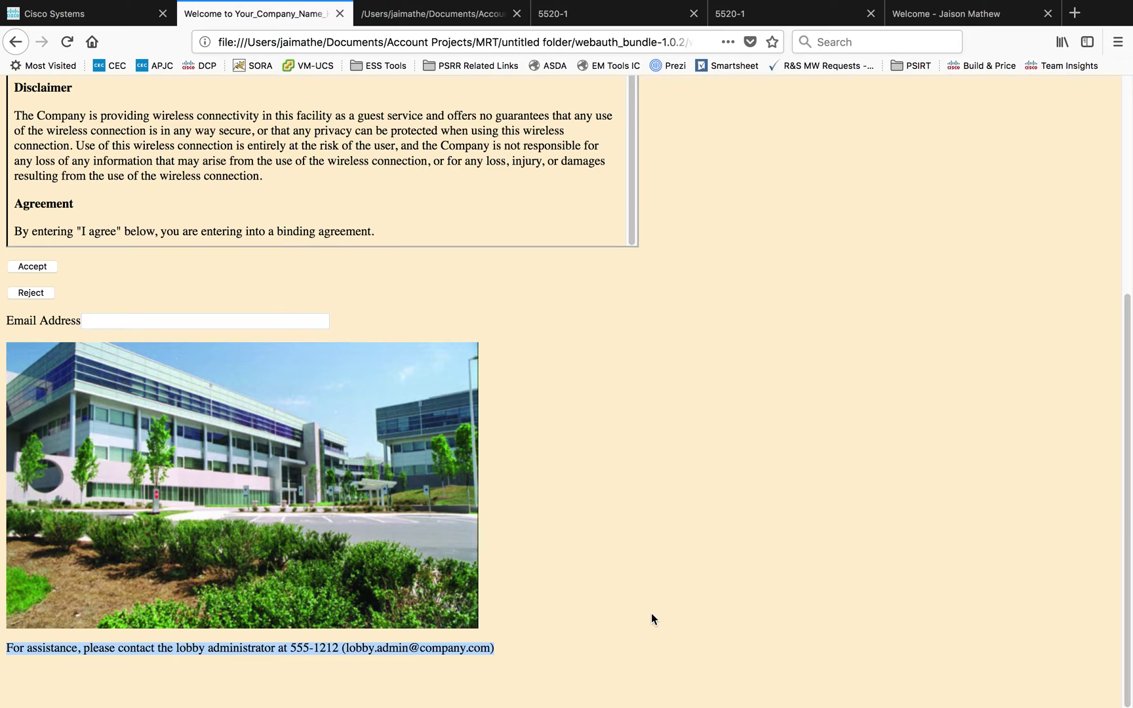
Step: View the standalone acceptable use policy page, then open the waep folder inside webauth_bundle-1.0.2 on the virtual machine
{"action": "scroll", "coordinate": [651, 613], "scroll_direction": "up", "scroll_amount": 10}
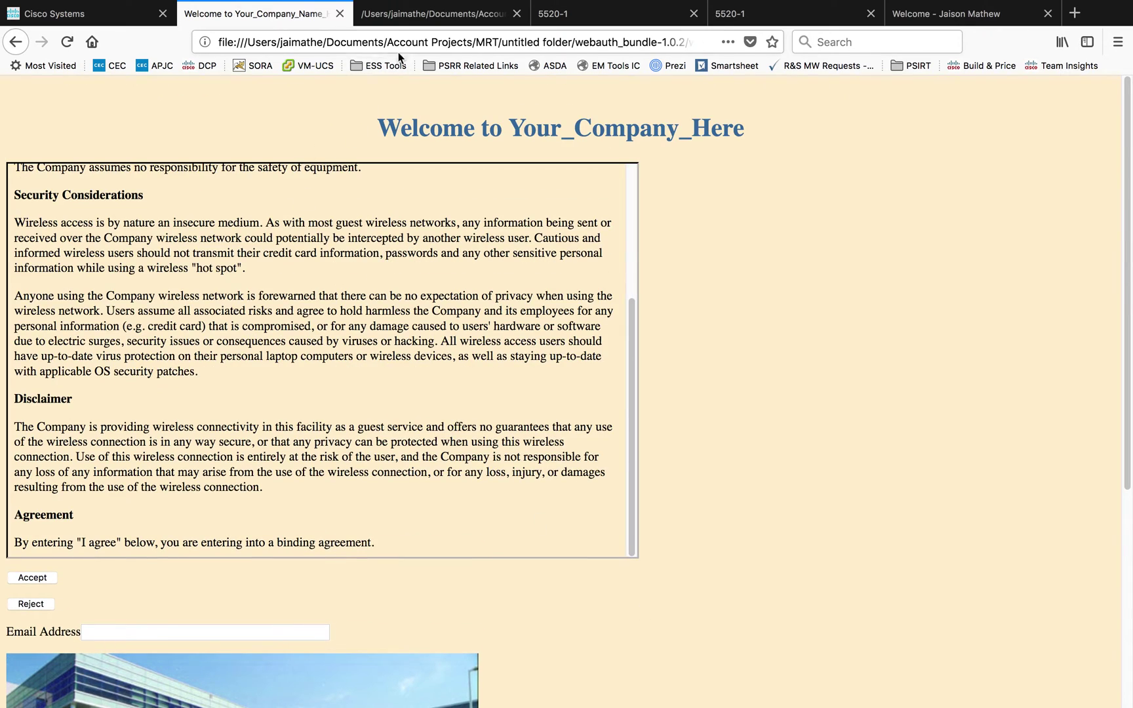
{"action": "left_click", "coordinate": [425, 18]}
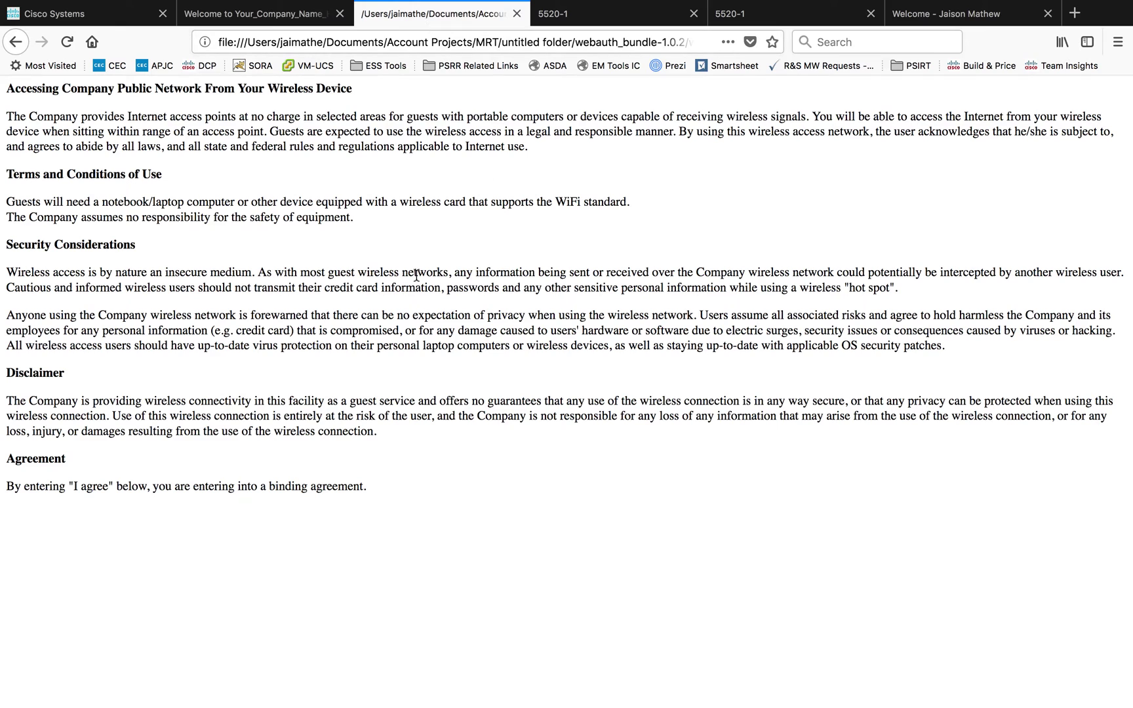
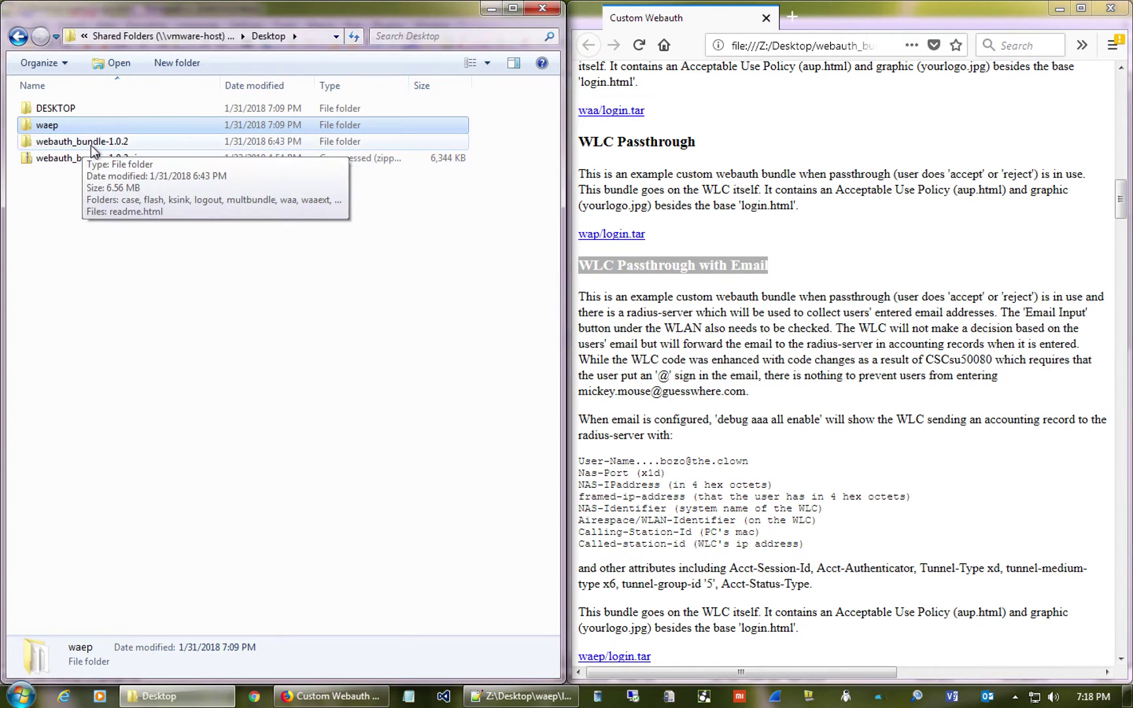
{"action": "double_click", "coordinate": [93, 142]}
{"action": "double_click", "coordinate": [62, 126]}
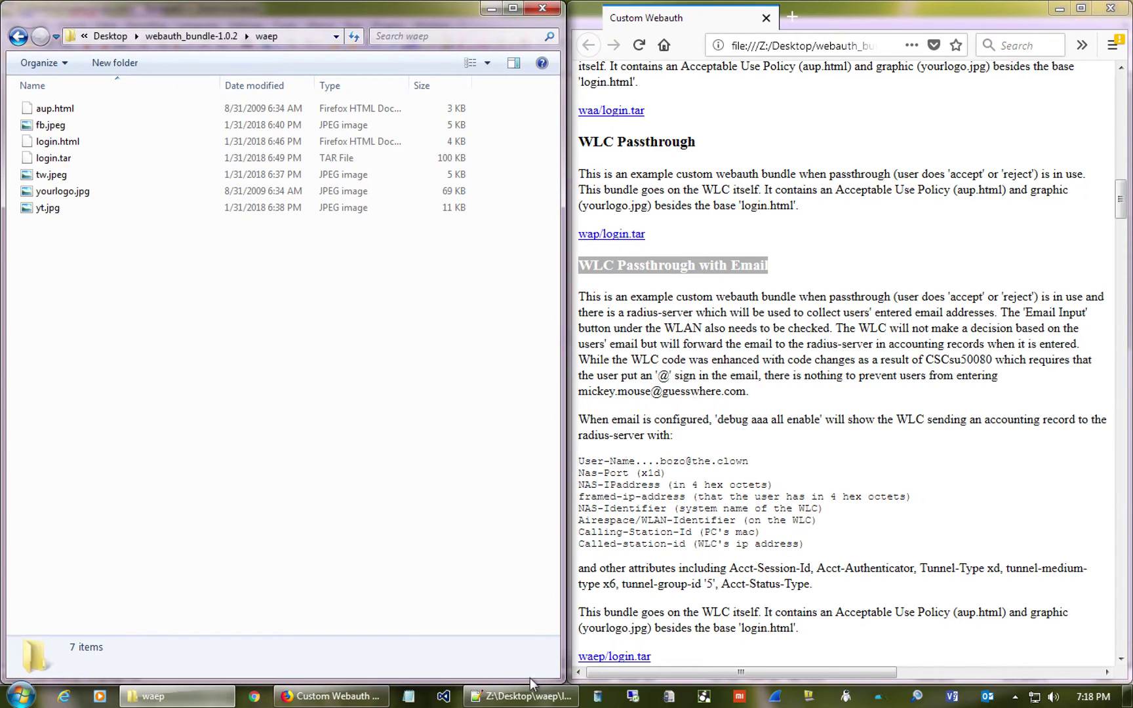
Step: Switch to Notepad++ and examine the original login.html code, highlighting the page title, the yourlogo.jpg reference and the Your_Company_Here heading text
{"action": "left_click", "coordinate": [511, 696]}
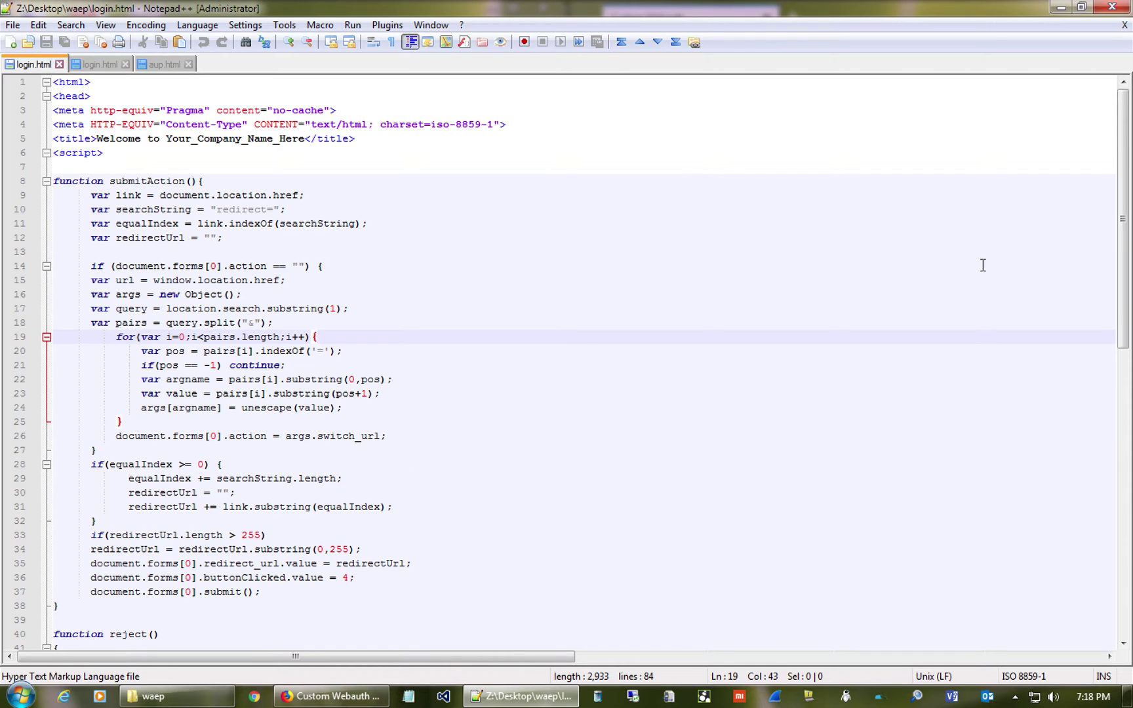
{"action": "left_click", "coordinate": [1121, 233]}
{"action": "left_click_drag", "start_coordinate": [1121, 232], "coordinate": [1124, 614]}
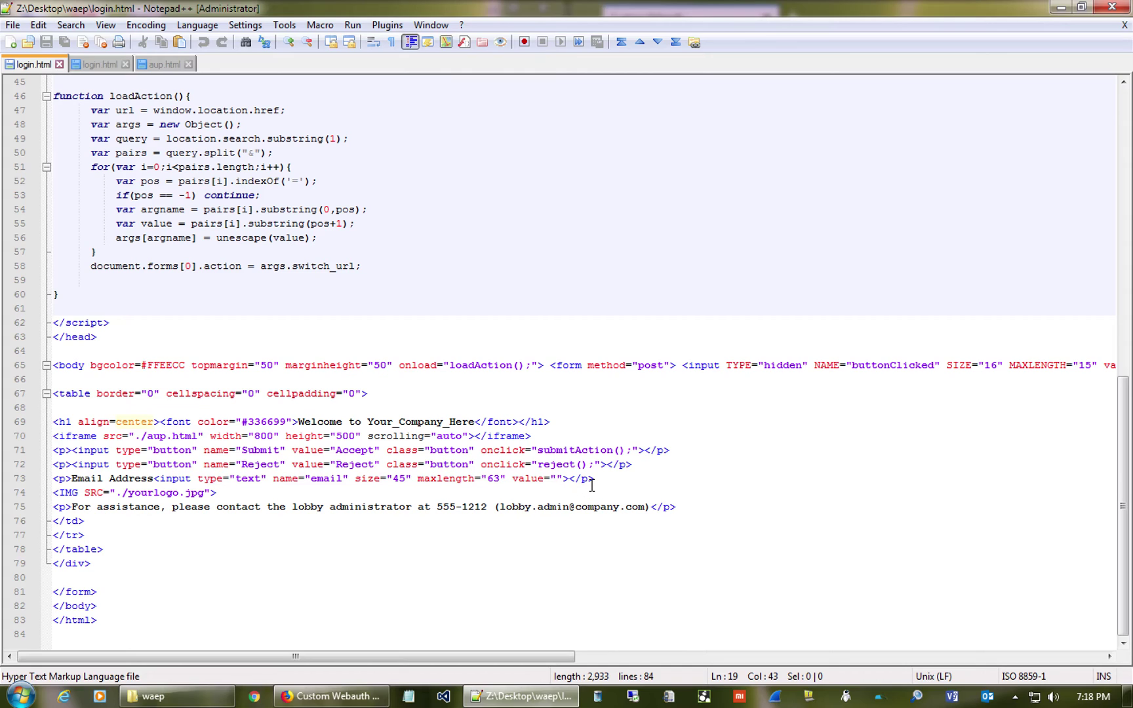
{"action": "scroll", "coordinate": [591, 485], "scroll_direction": "up", "scroll_amount": 15}
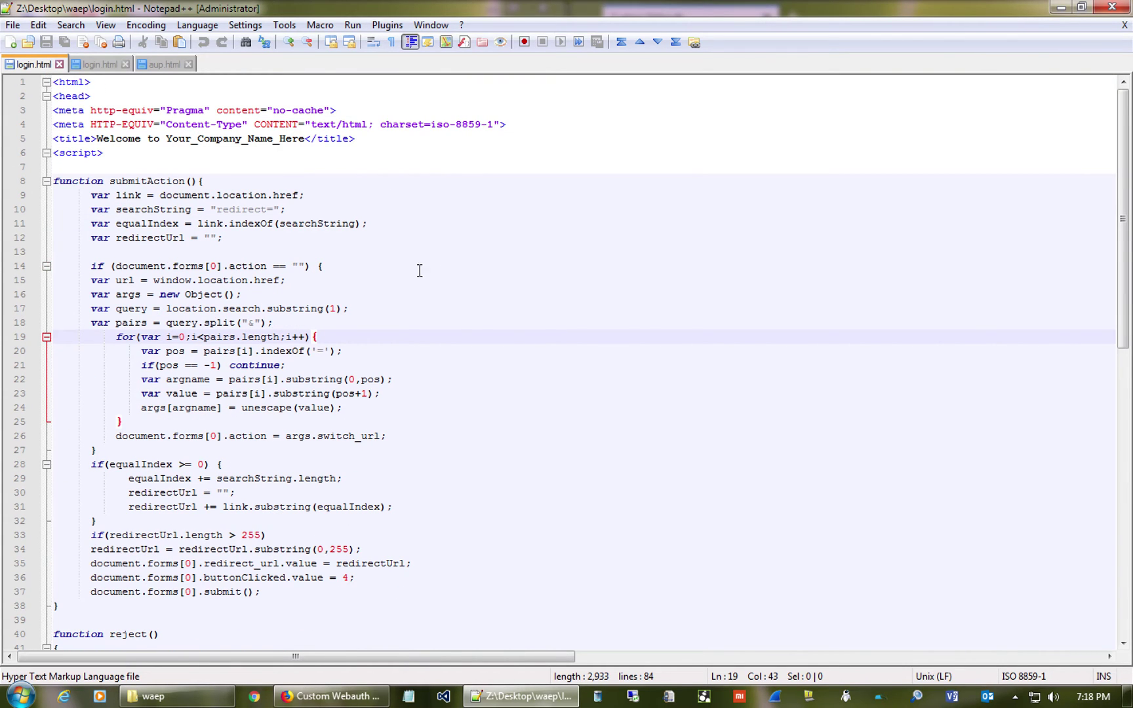
{"action": "left_click_drag", "start_coordinate": [304, 138], "coordinate": [135, 125]}
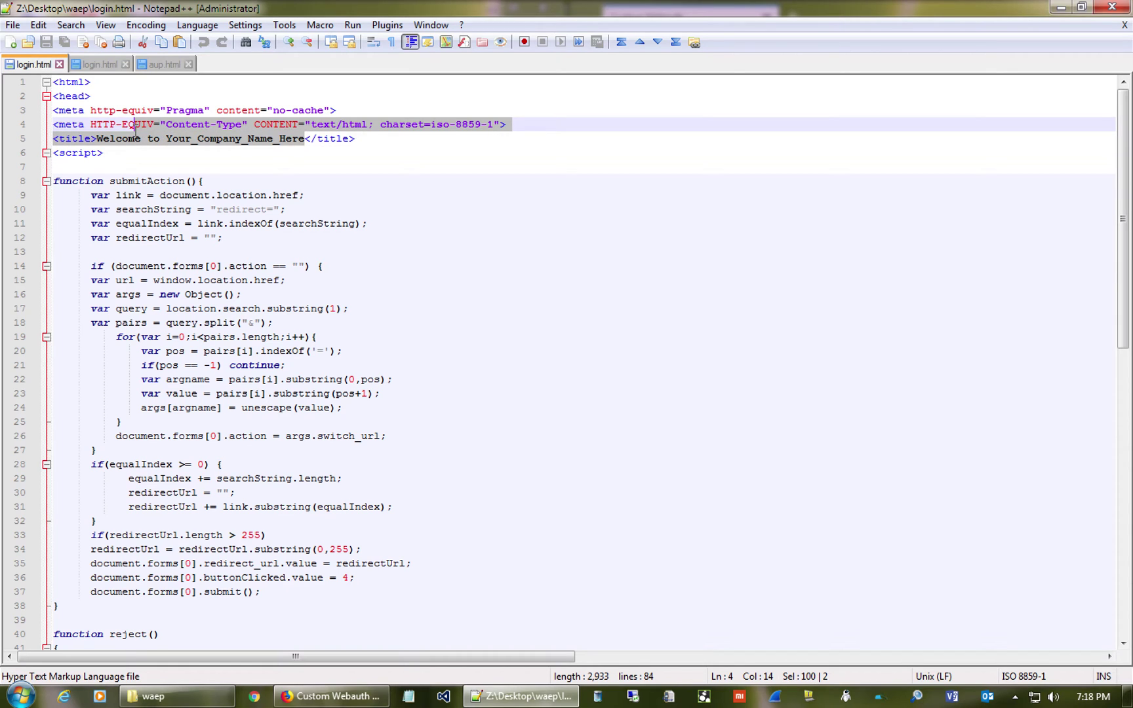
{"action": "left_click_drag", "start_coordinate": [1129, 267], "coordinate": [1129, 596]}
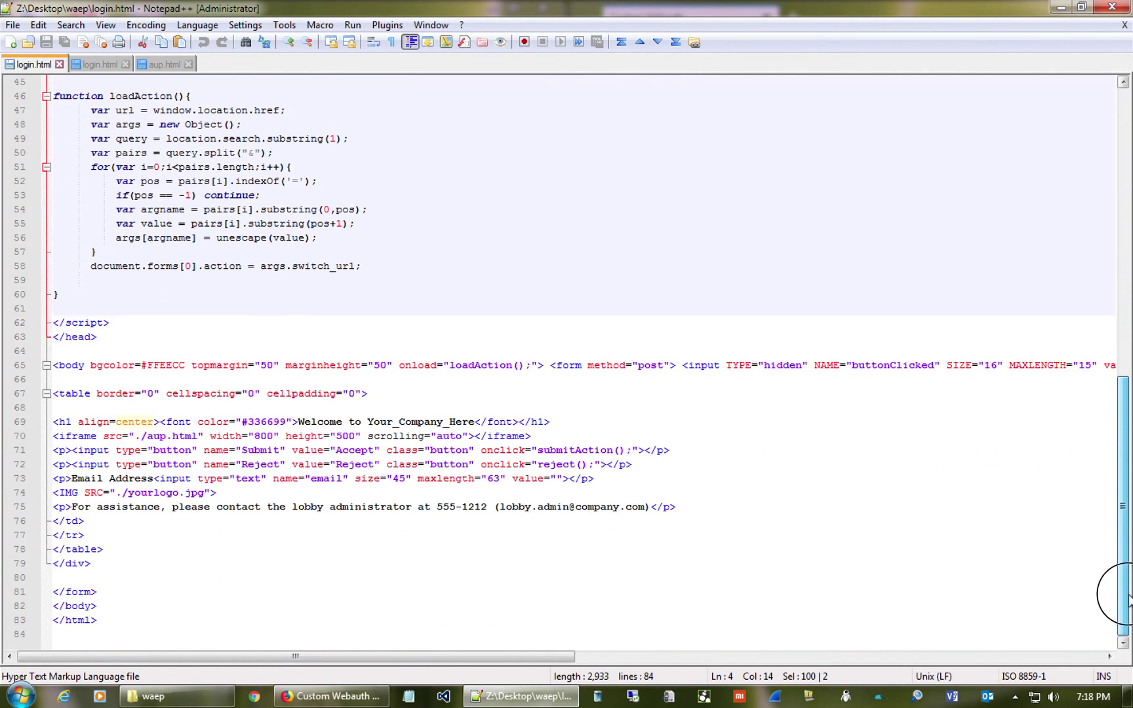
{"action": "left_click_drag", "start_coordinate": [131, 492], "coordinate": [207, 498]}
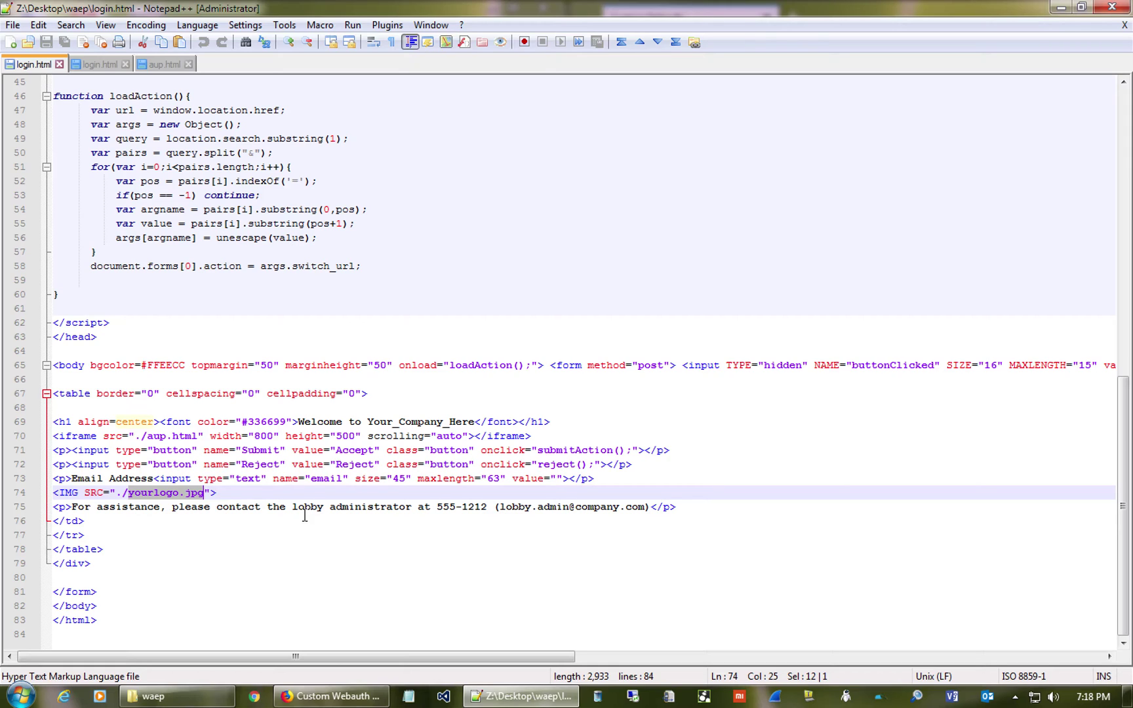
{"action": "left_click", "coordinate": [366, 423]}
{"action": "left_click_drag", "start_coordinate": [366, 422], "coordinate": [474, 423]}
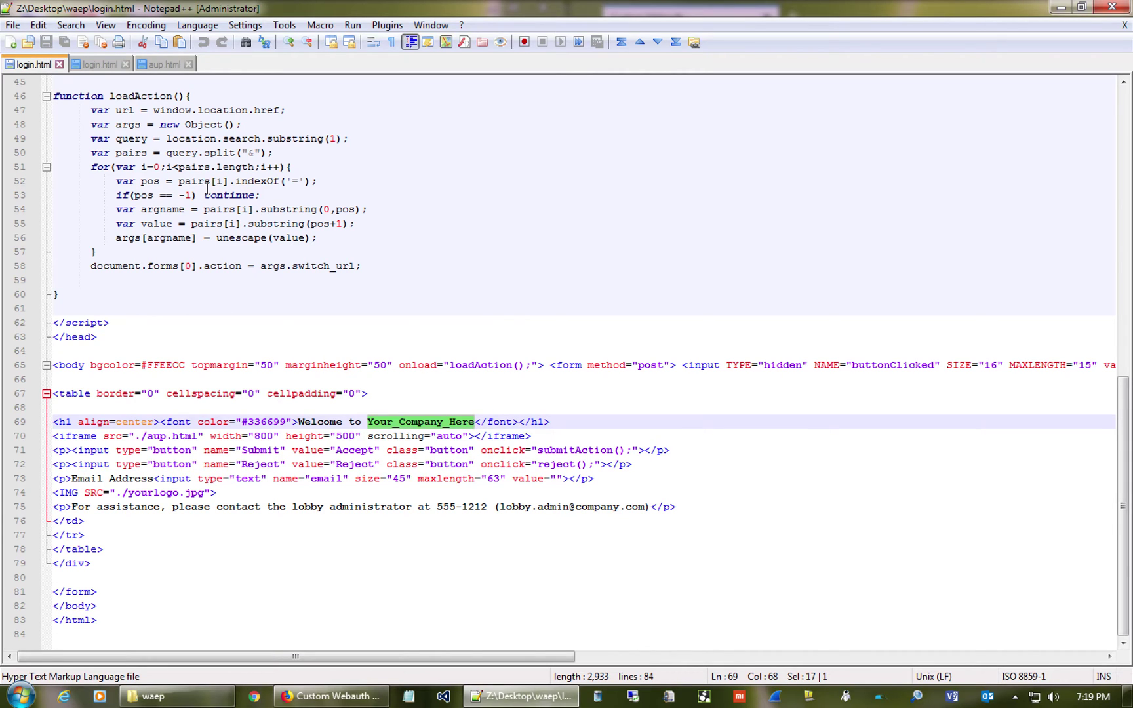
Step: Examine the customized login.html from webauth_bundle-1.0.2, highlighting the social media link block, the logo image line and the assistance text
{"action": "left_click", "coordinate": [87, 66]}
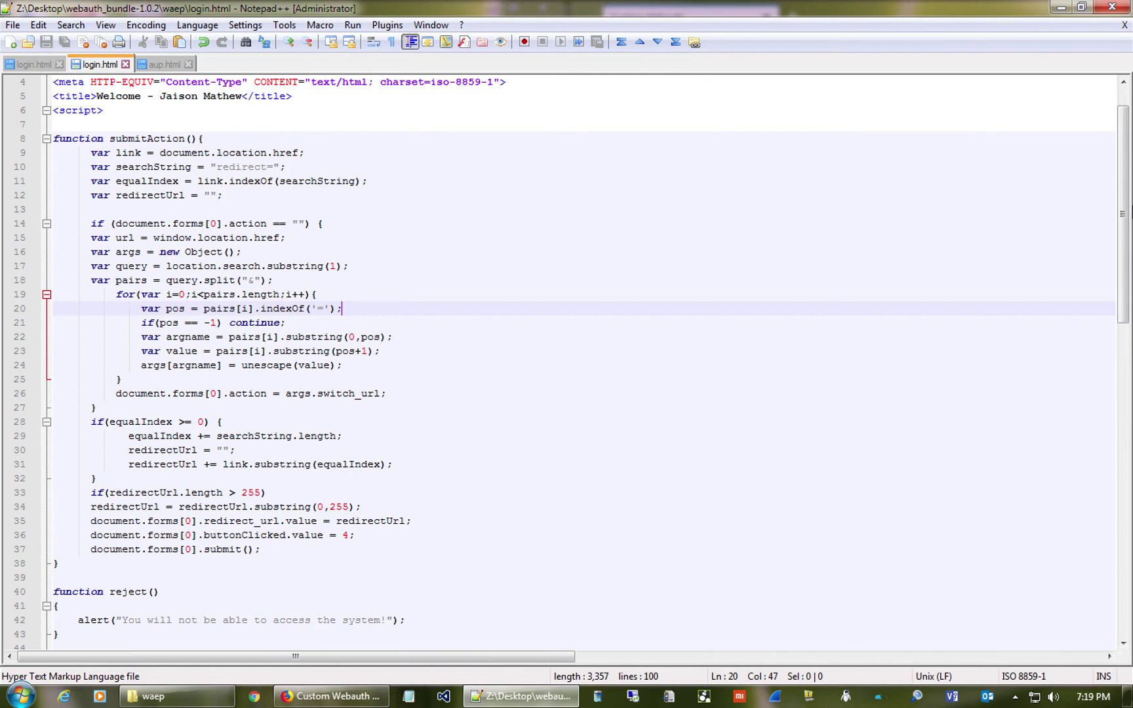
{"action": "left_click_drag", "start_coordinate": [1122, 213], "coordinate": [1123, 586]}
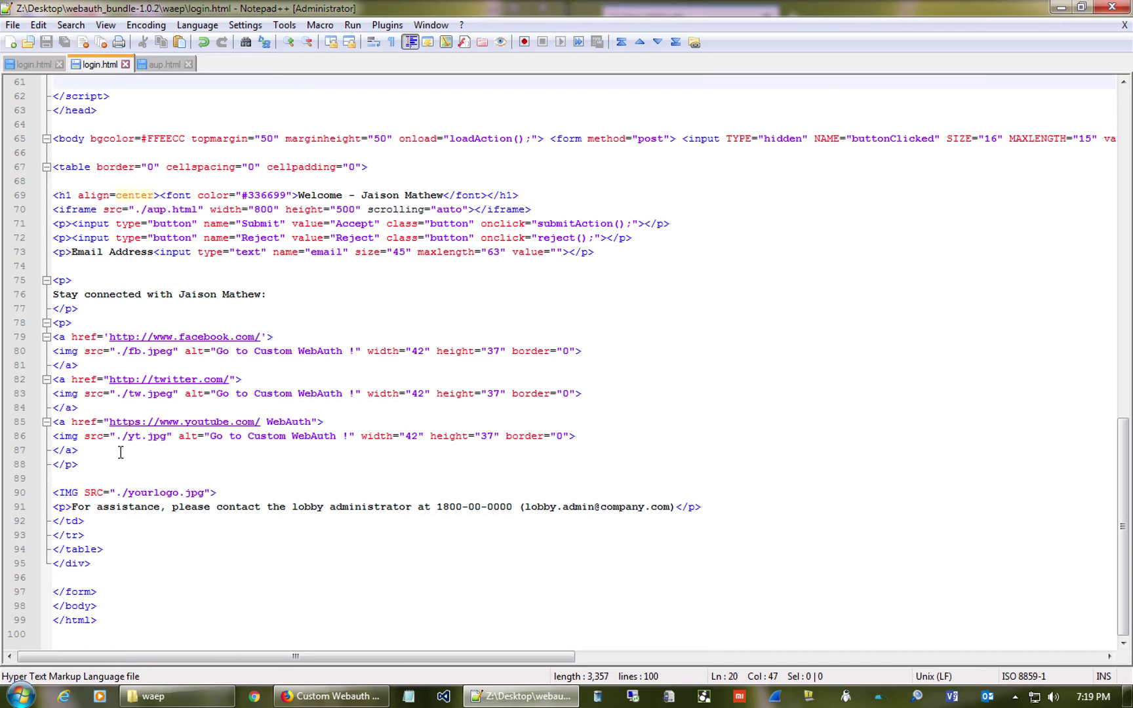
{"action": "left_click_drag", "start_coordinate": [79, 464], "coordinate": [26, 308]}
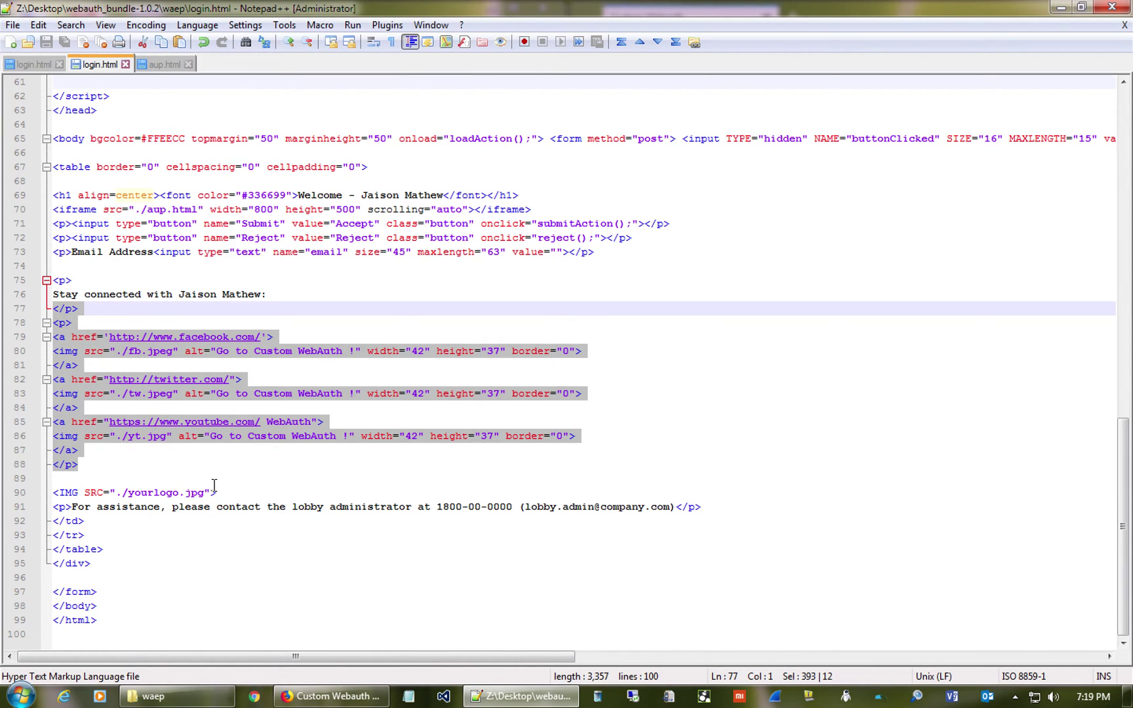
{"action": "left_click_drag", "start_coordinate": [223, 507], "coordinate": [18, 497]}
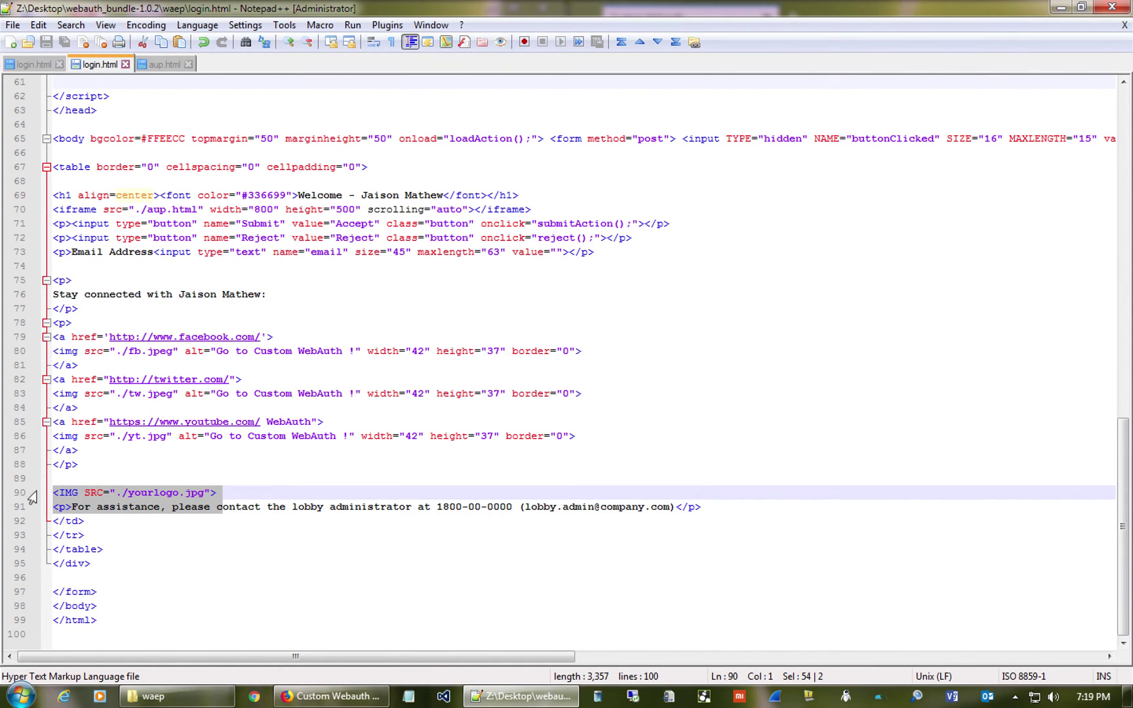
{"action": "left_click", "coordinate": [241, 490]}
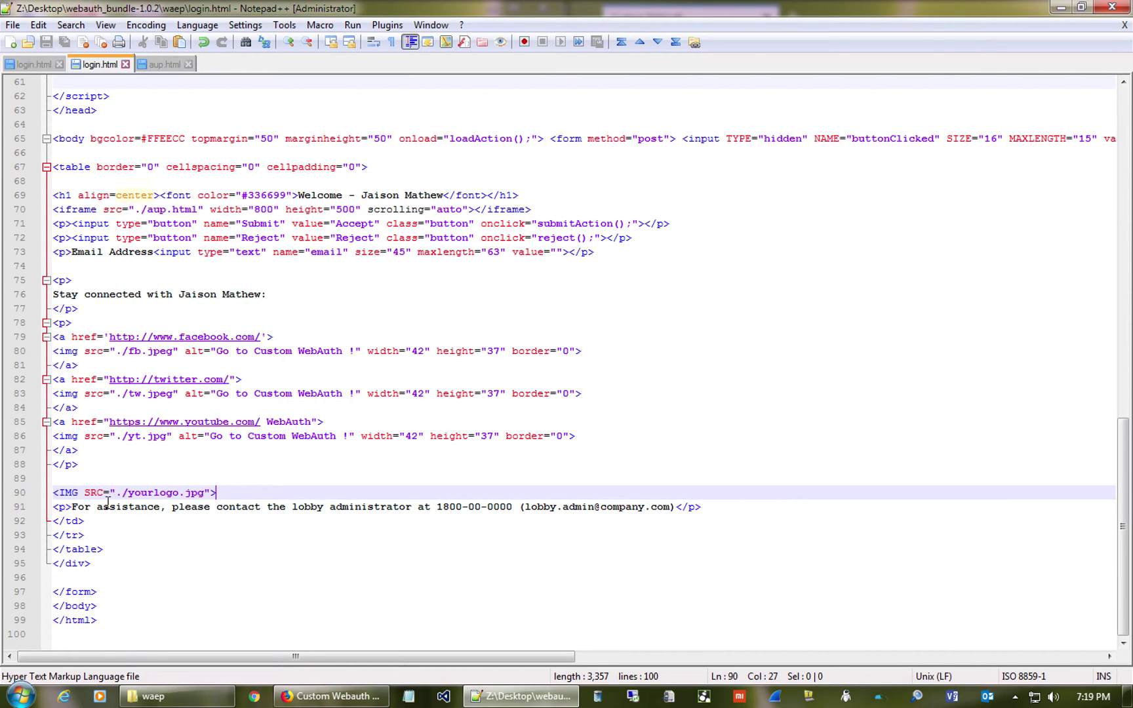
{"action": "left_click_drag", "start_coordinate": [72, 508], "coordinate": [694, 508]}
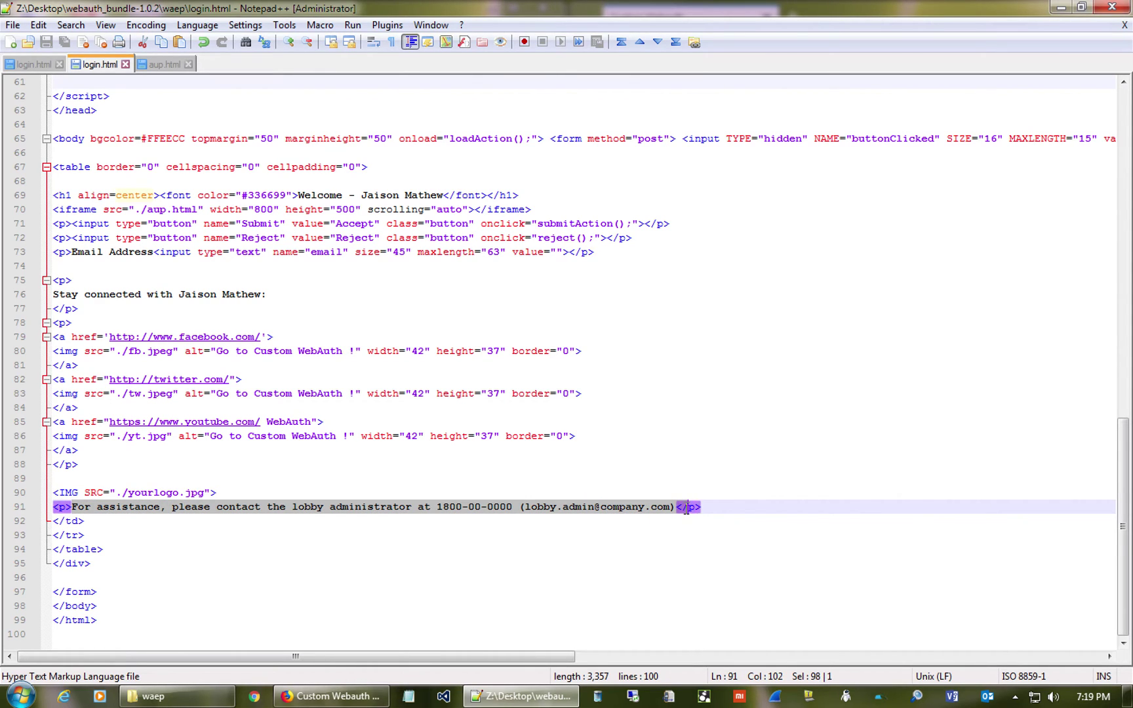
{"action": "left_click", "coordinate": [674, 460]}
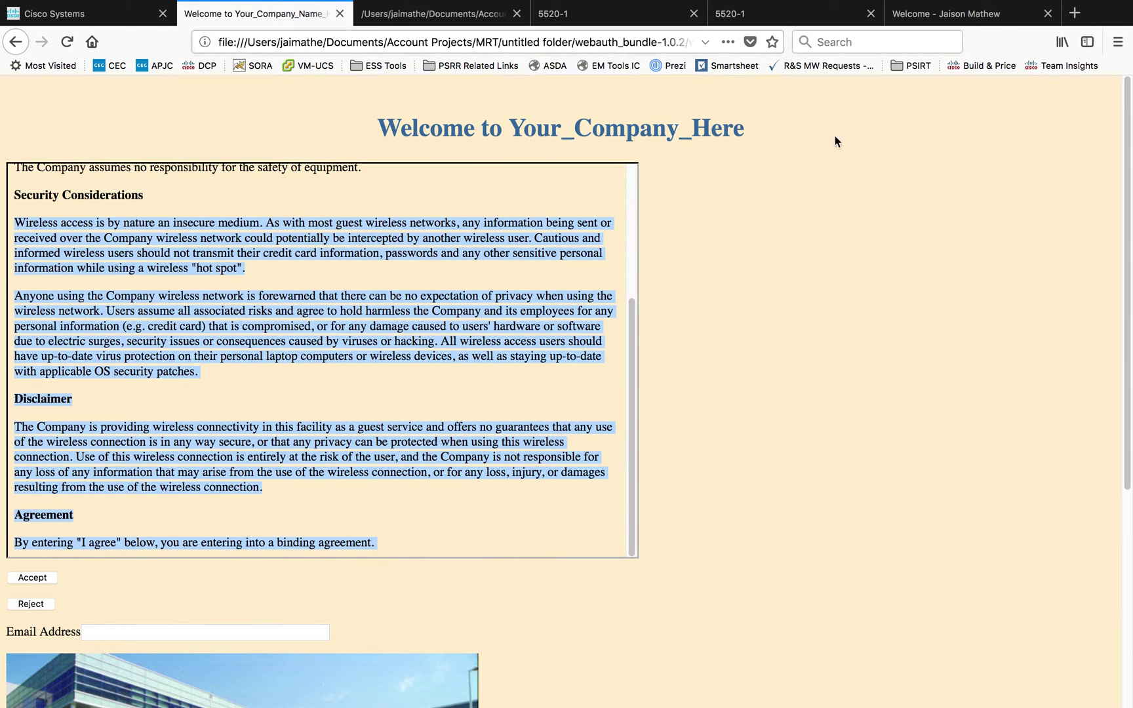
Step: View the customized login page at 9.9.9.10/fs/customwebauth/login.html in the host's Firefox and highlight its assistance line
{"action": "left_click", "coordinate": [968, 13]}
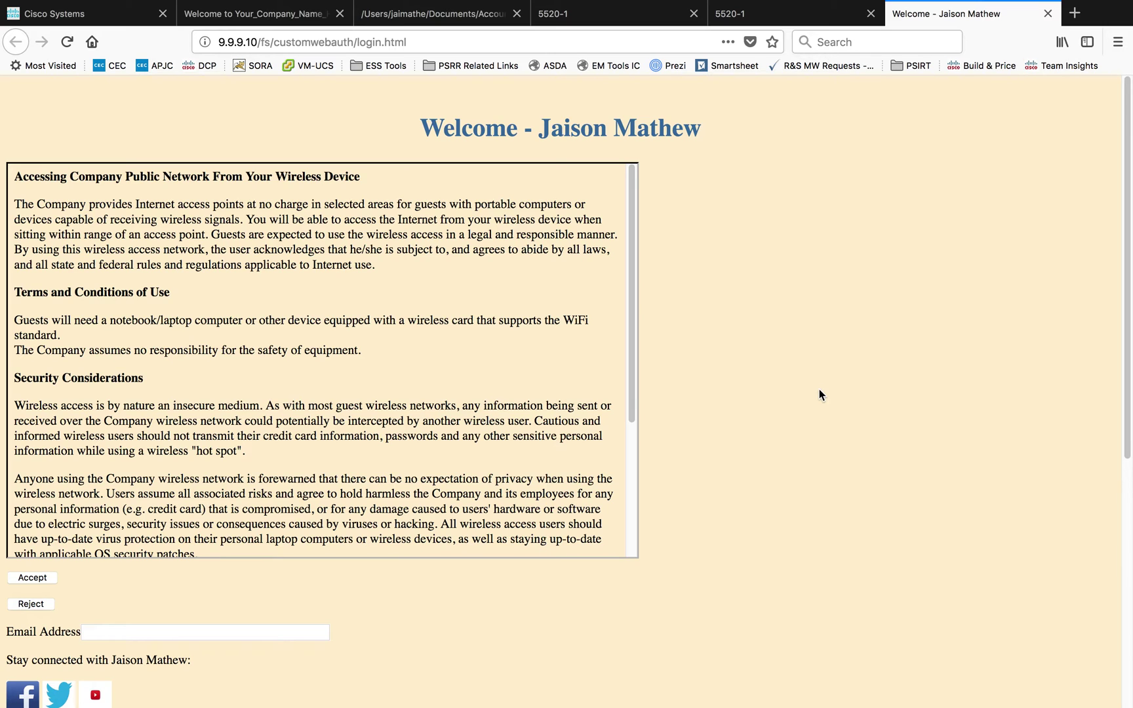
{"action": "scroll", "coordinate": [819, 390], "scroll_direction": "down", "scroll_amount": 5}
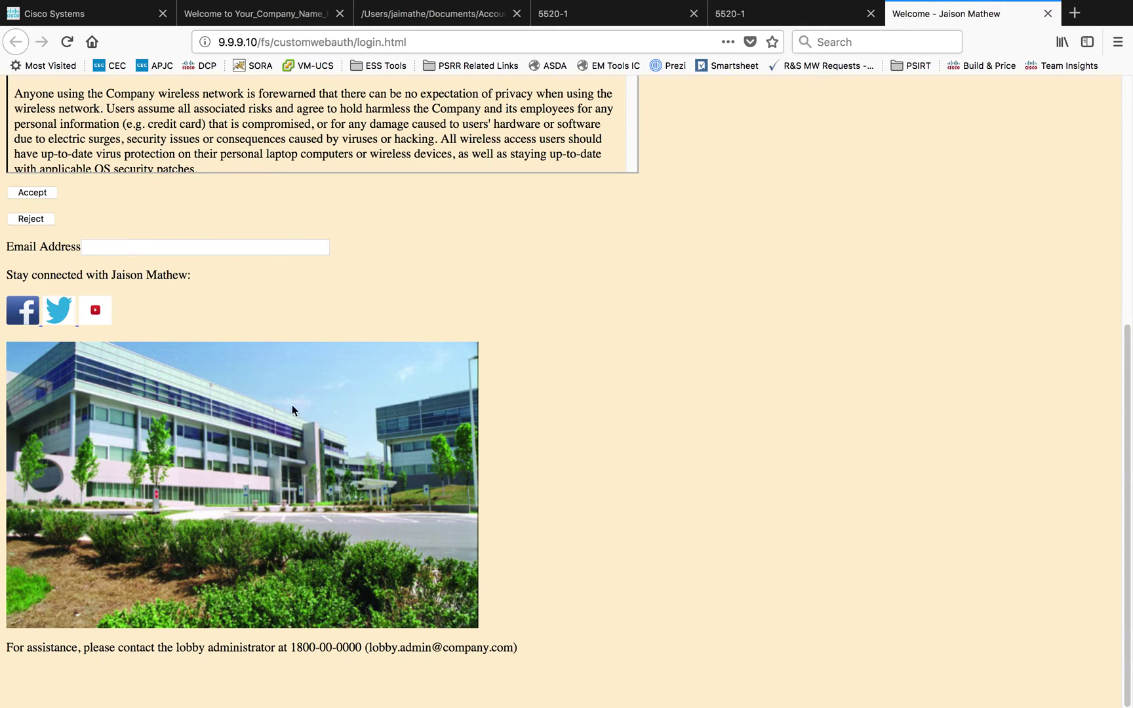
{"action": "triple_click", "coordinate": [321, 655]}
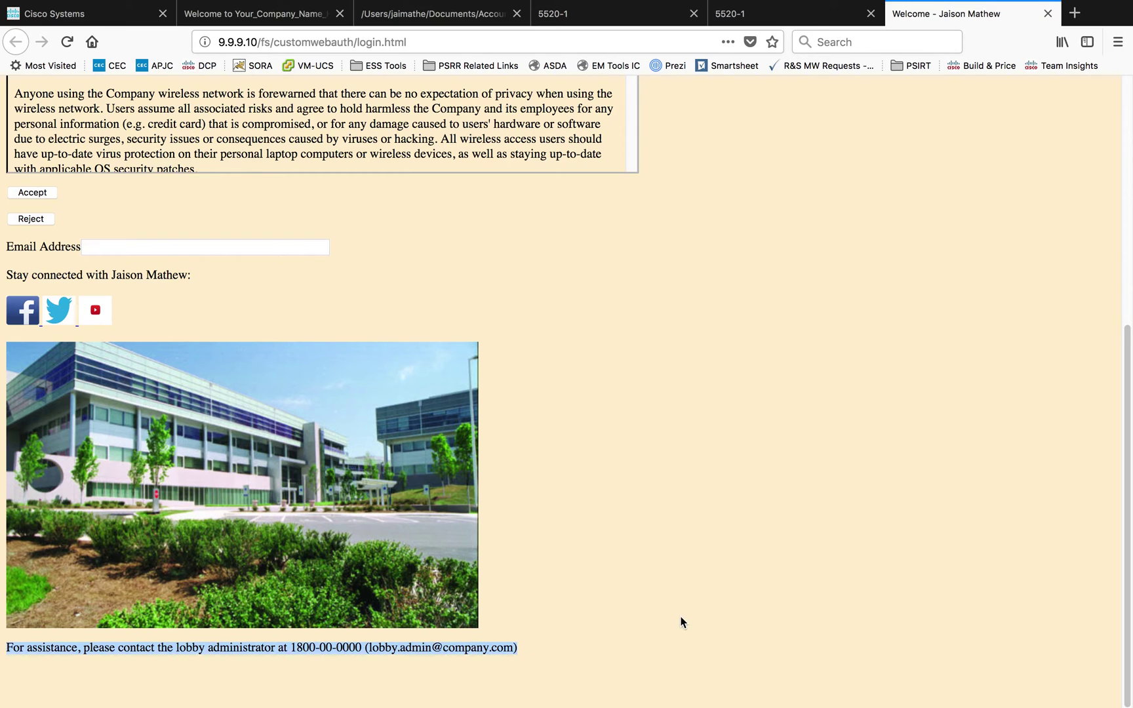
Step: Return to the customized login.html in Notepad++, set the body bgcolor to #ffffff and save the file
{"action": "key", "text": "ctrl+Right"}
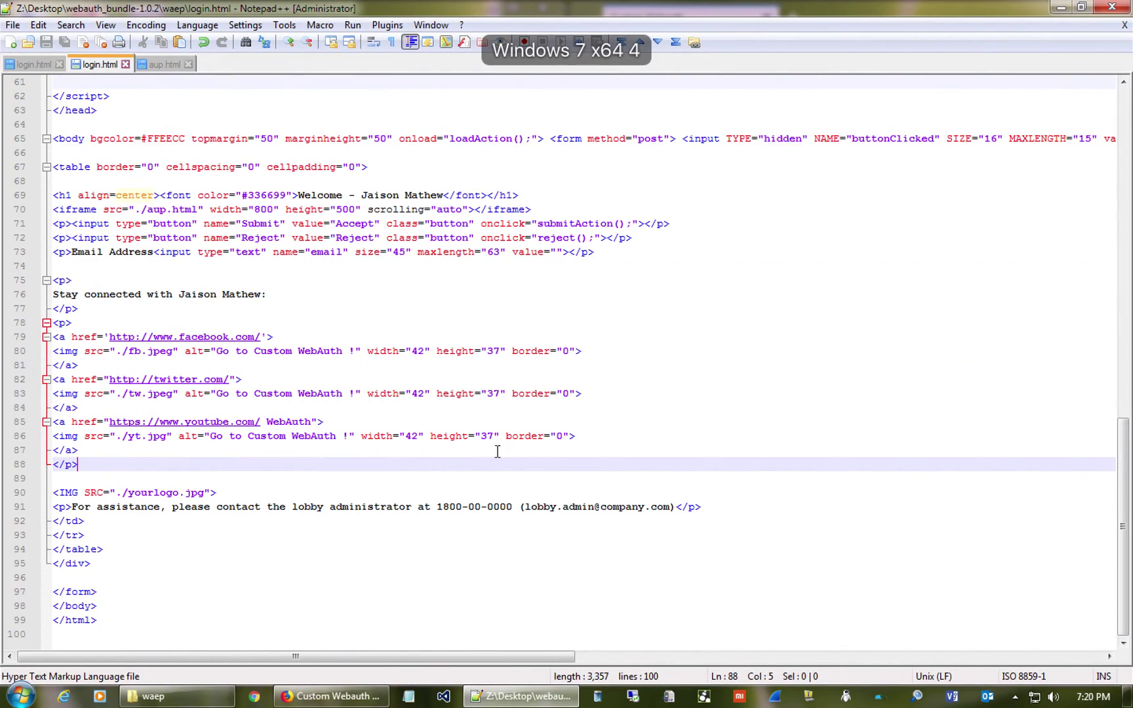
{"action": "scroll", "coordinate": [321, 289], "scroll_direction": "up", "scroll_amount": 3}
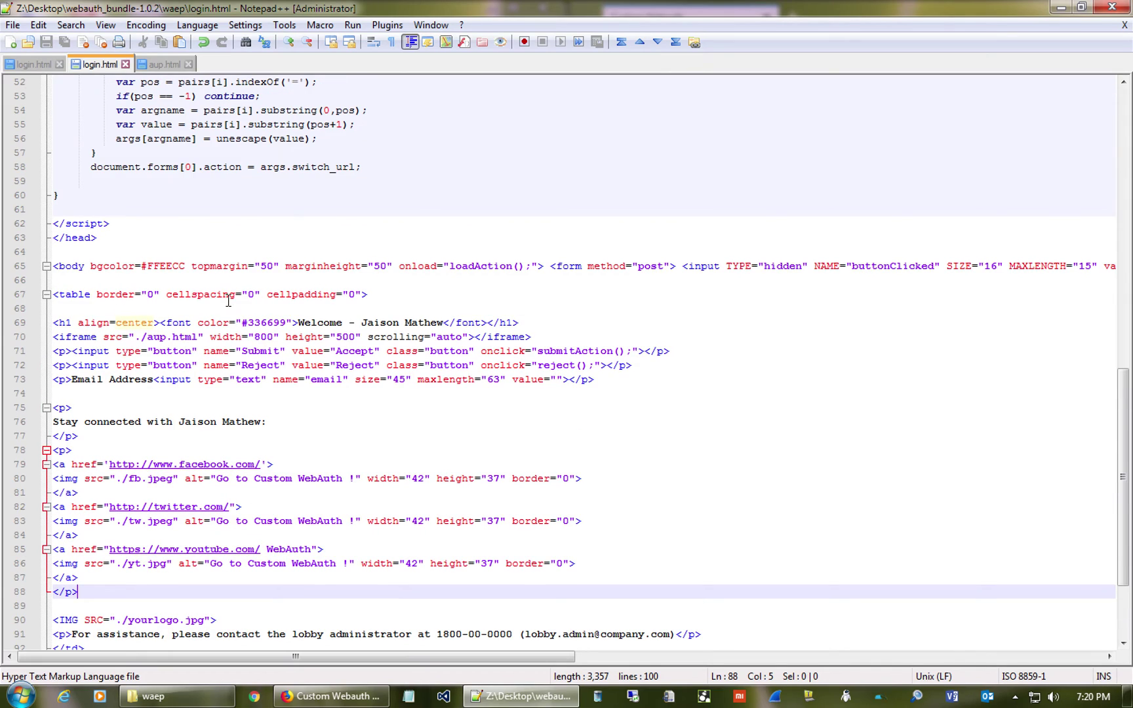
{"action": "double_click", "coordinate": [164, 265]}
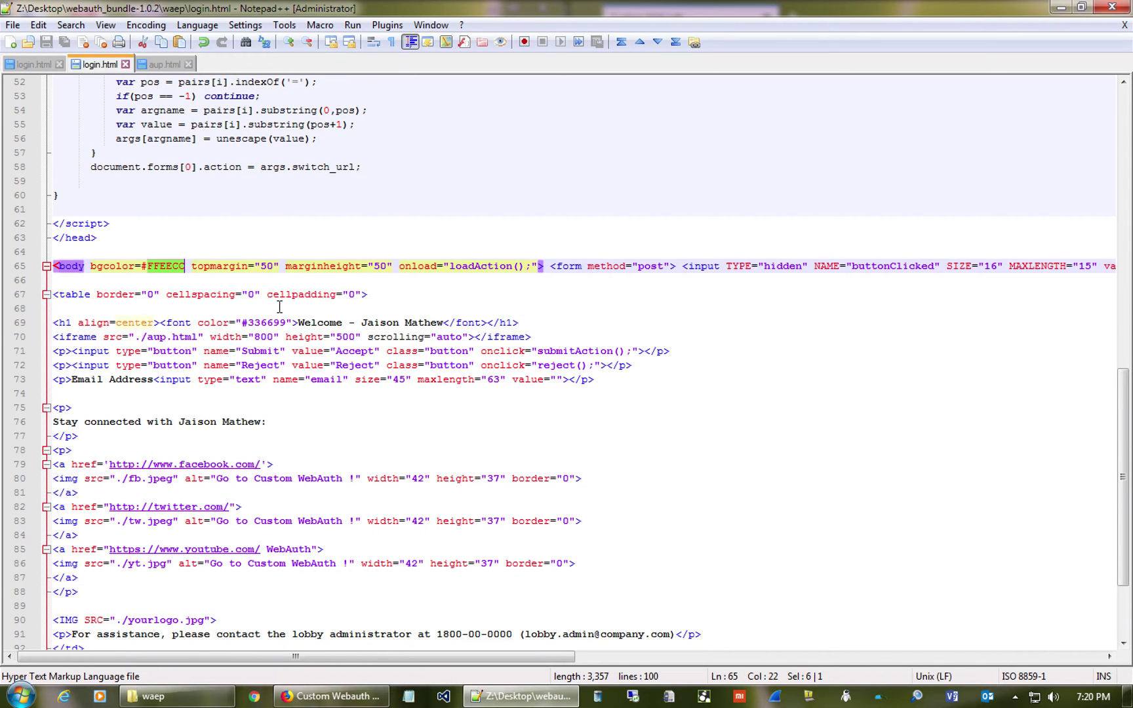
{"action": "type", "text": "fffff"}
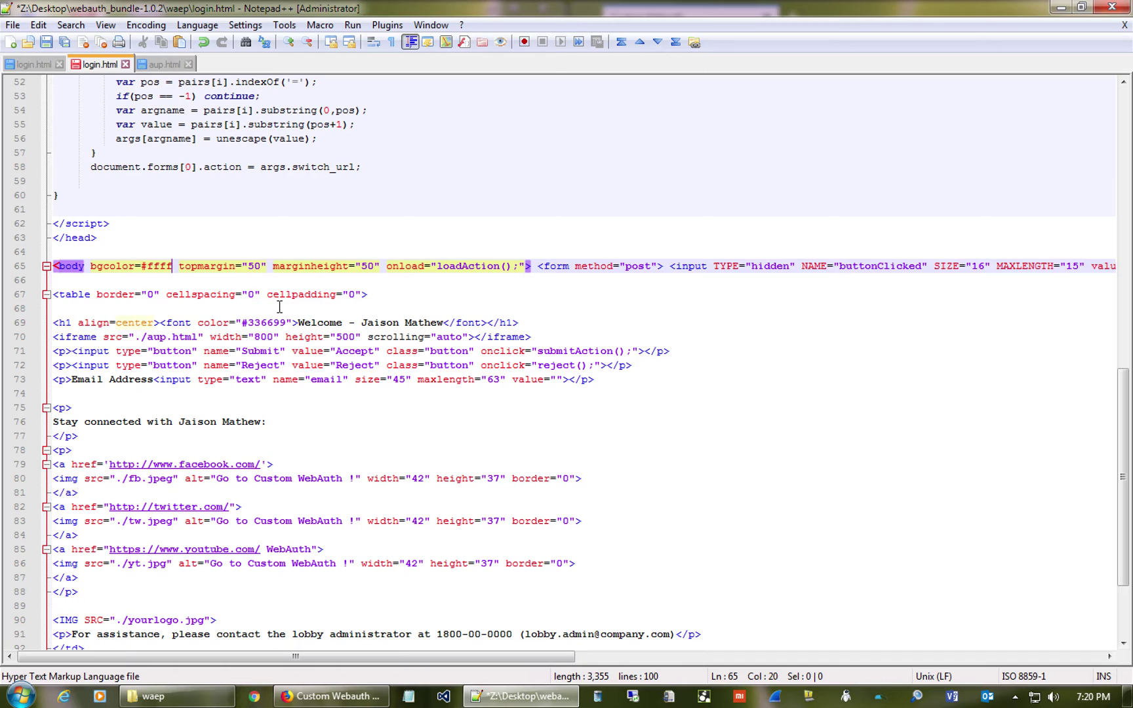
{"action": "type", "text": "f"}
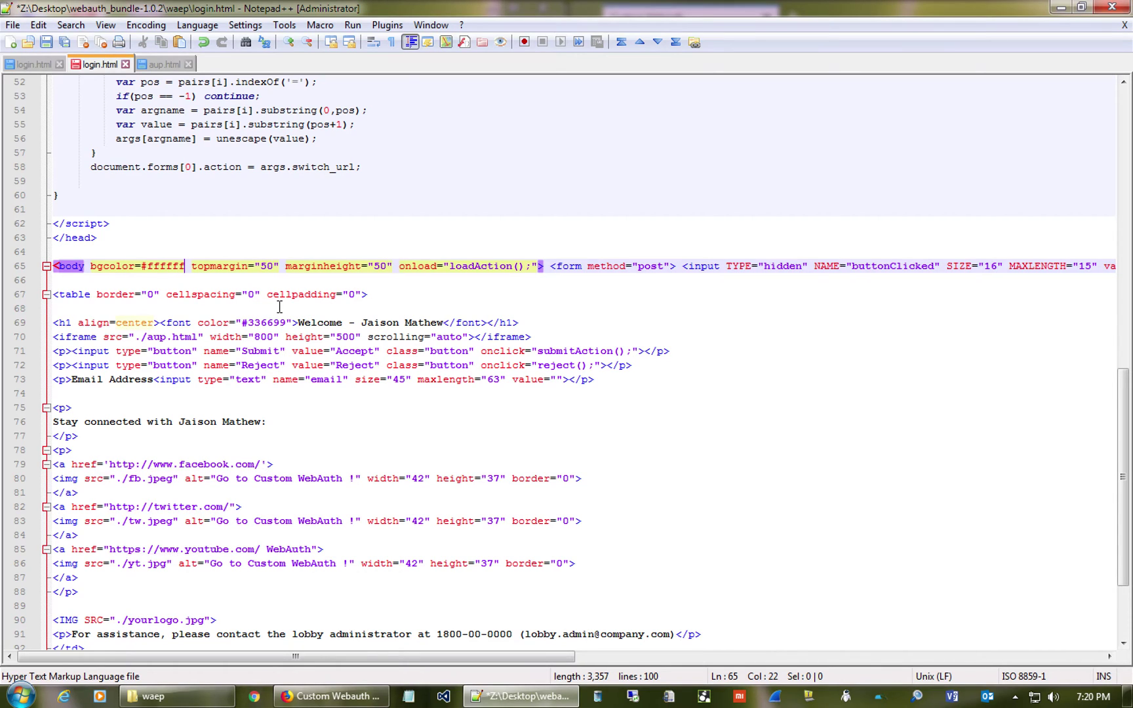
{"action": "key", "text": "ctrl+s"}
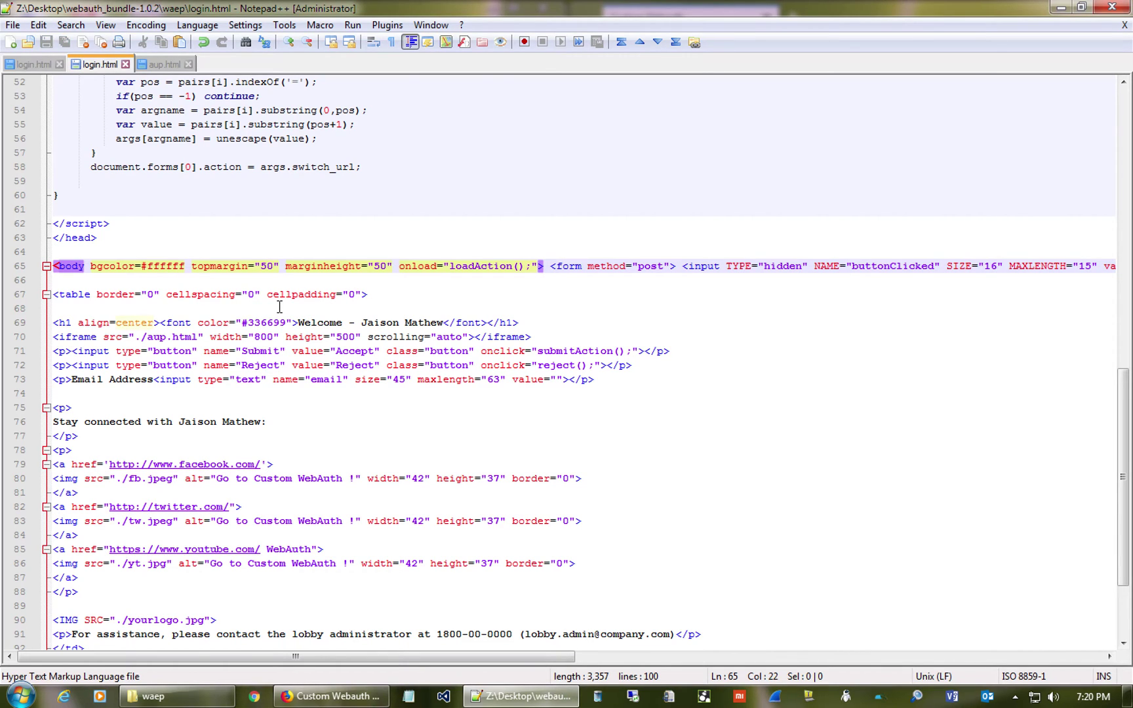
{"action": "key", "text": "ctrl+Left"}
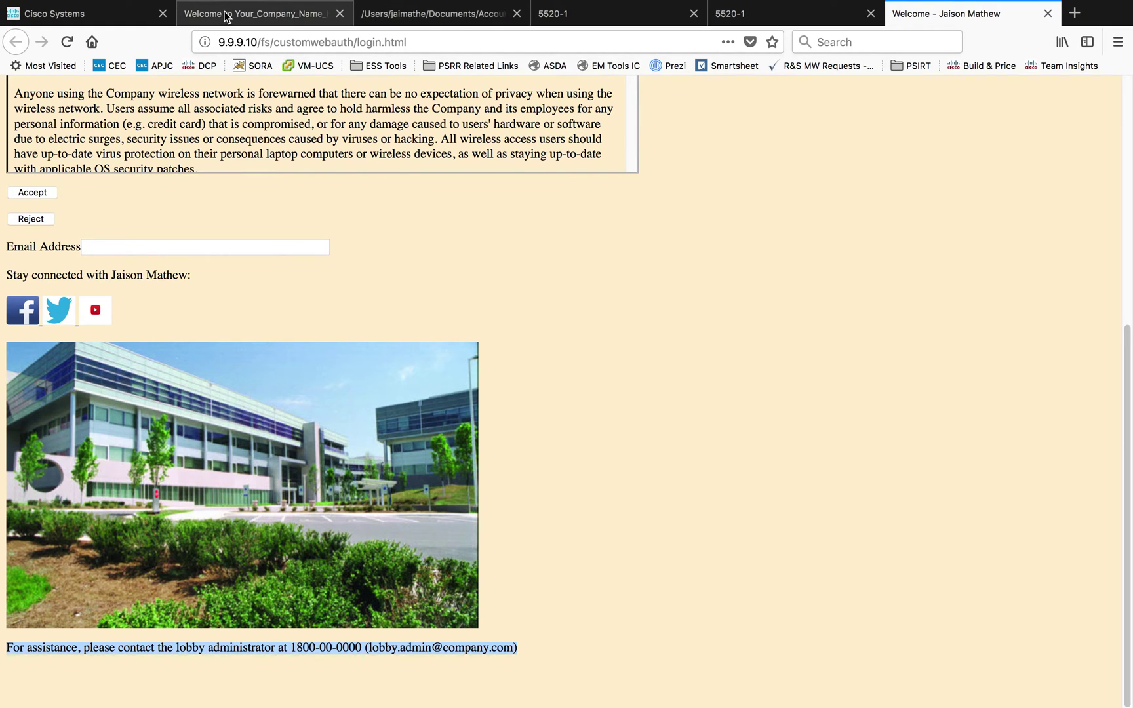
{"action": "key", "text": "ctrl+Right"}
{"action": "left_click", "coordinate": [596, 392]}
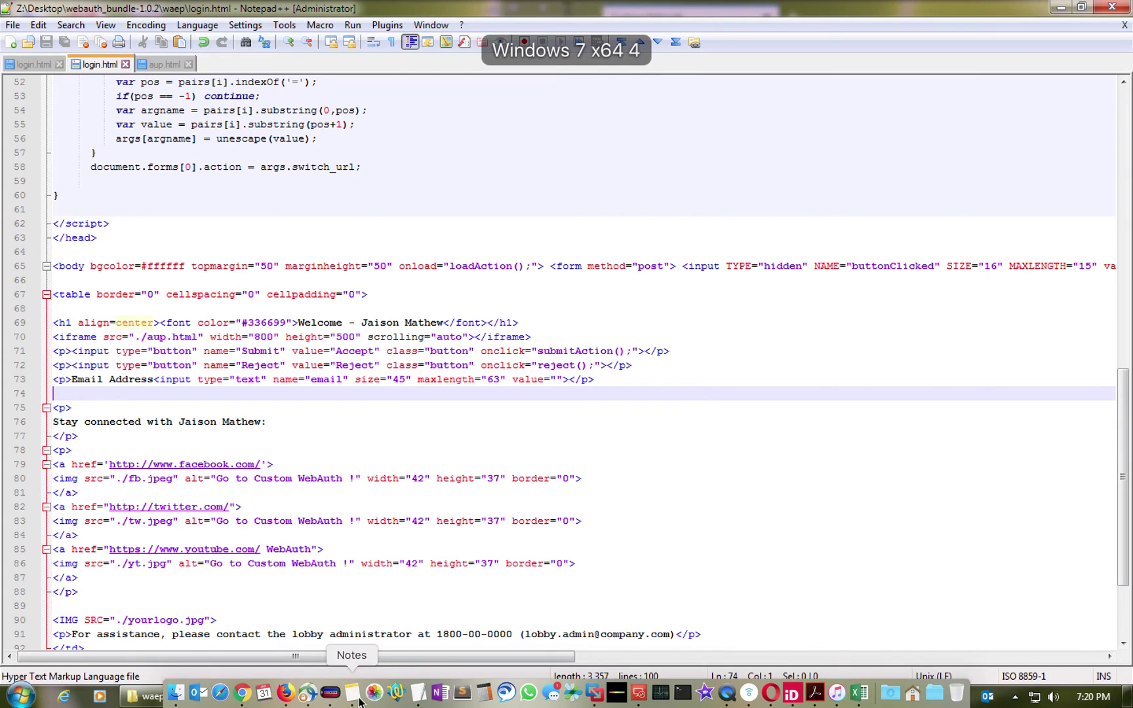
{"action": "left_click", "coordinate": [354, 696]}
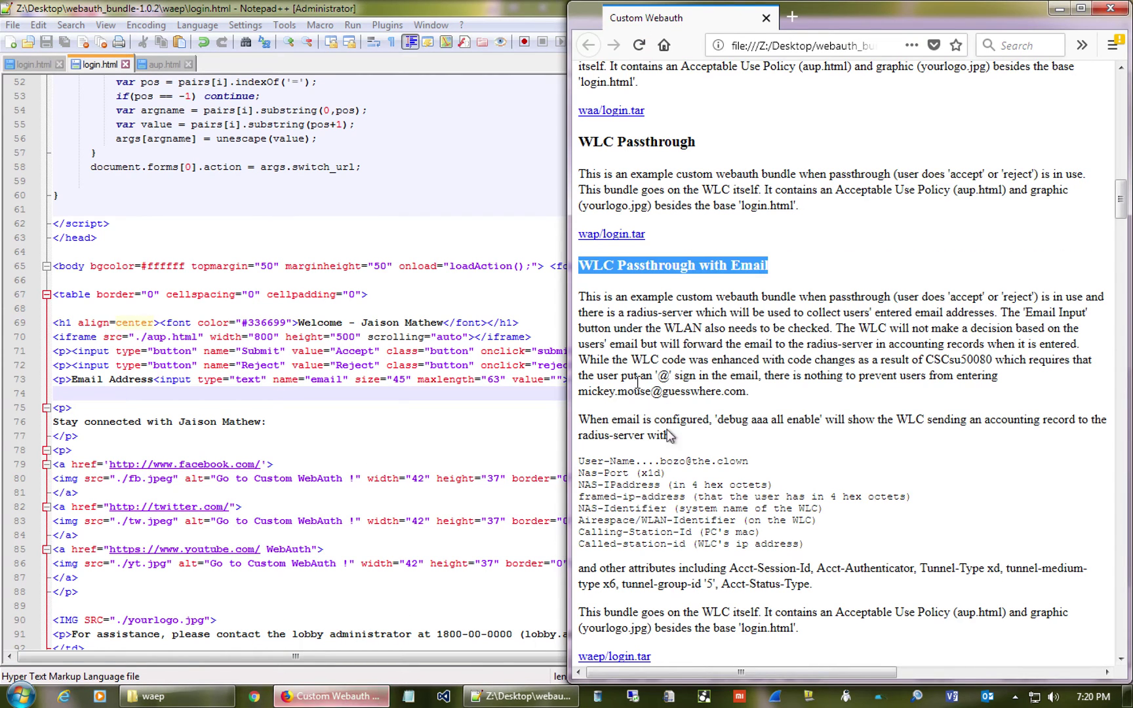
Step: Open login.html from the bundle's waep folder in Firefox and highlight the name in its welcome heading
{"action": "left_click", "coordinate": [140, 698]}
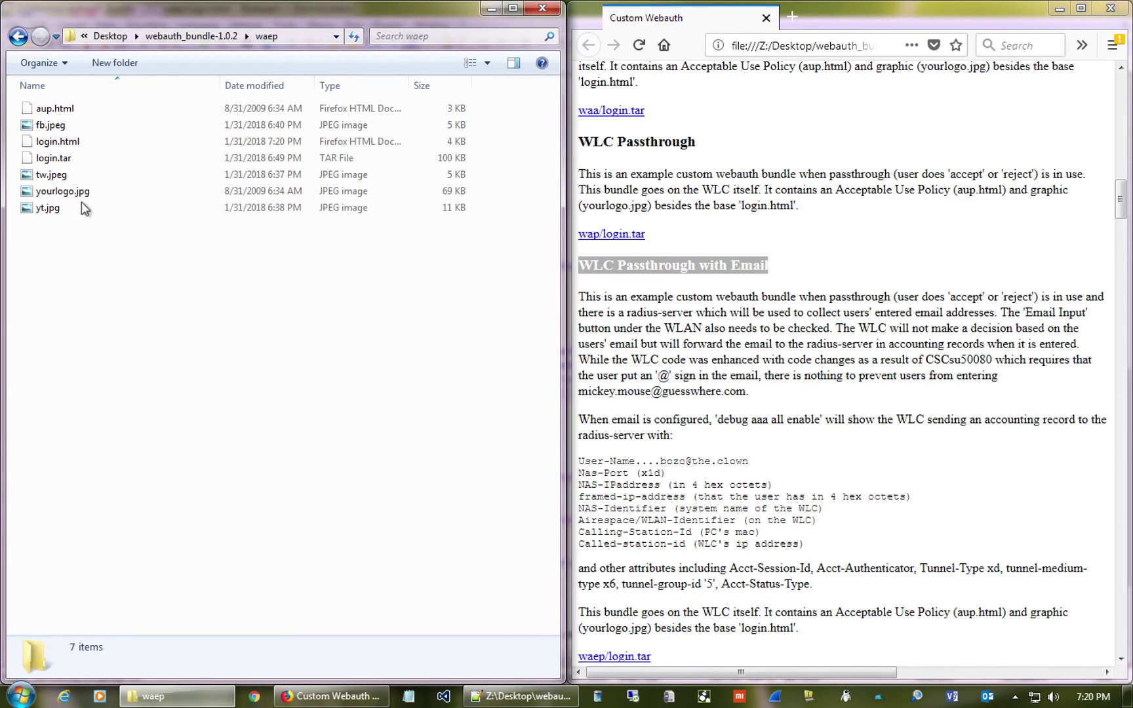
{"action": "left_click", "coordinate": [68, 140]}
{"action": "right_click", "coordinate": [68, 139]}
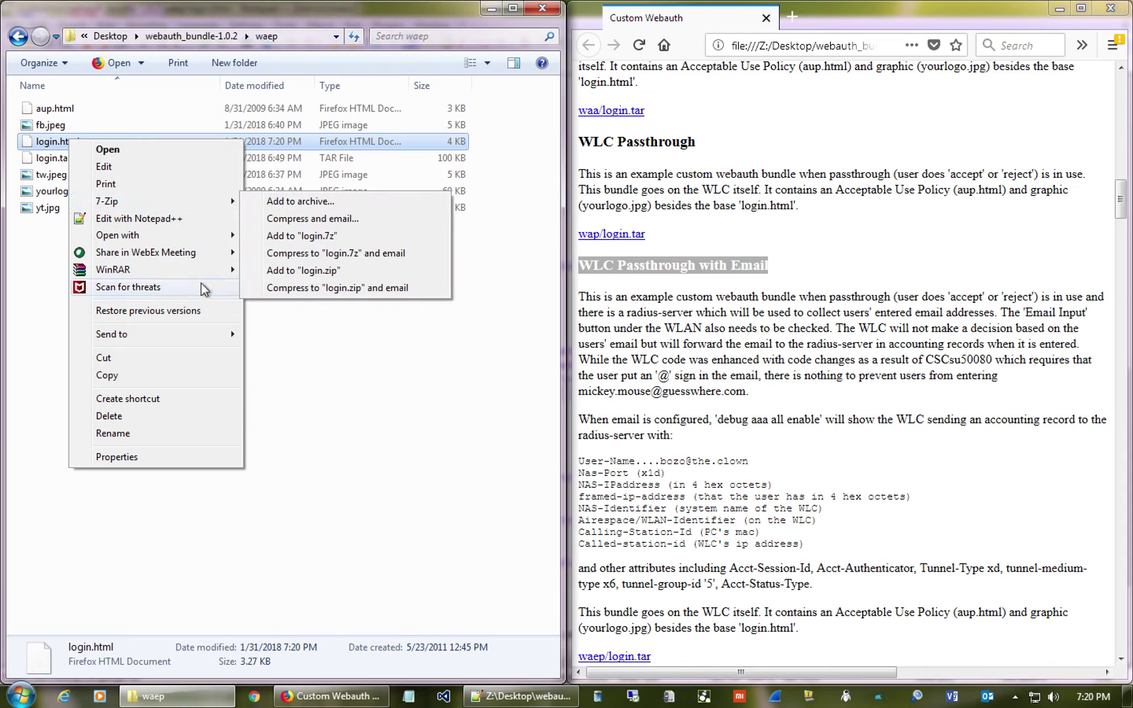
{"action": "mouse_move", "coordinate": [224, 235]}
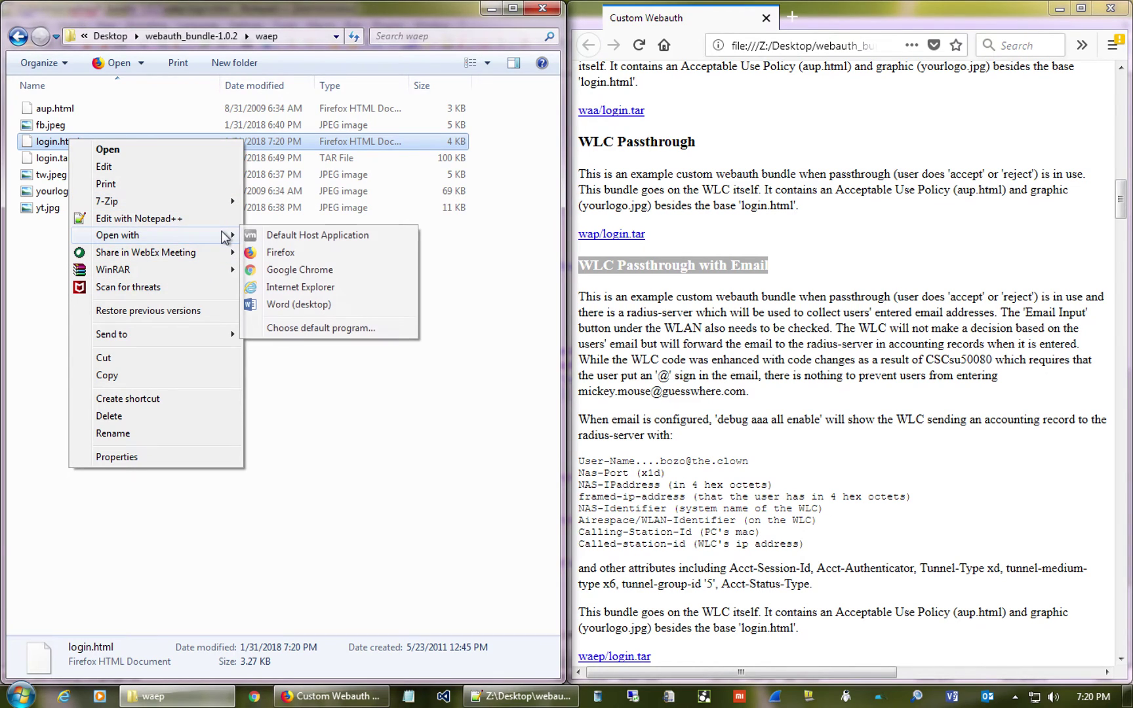
{"action": "left_click", "coordinate": [288, 254]}
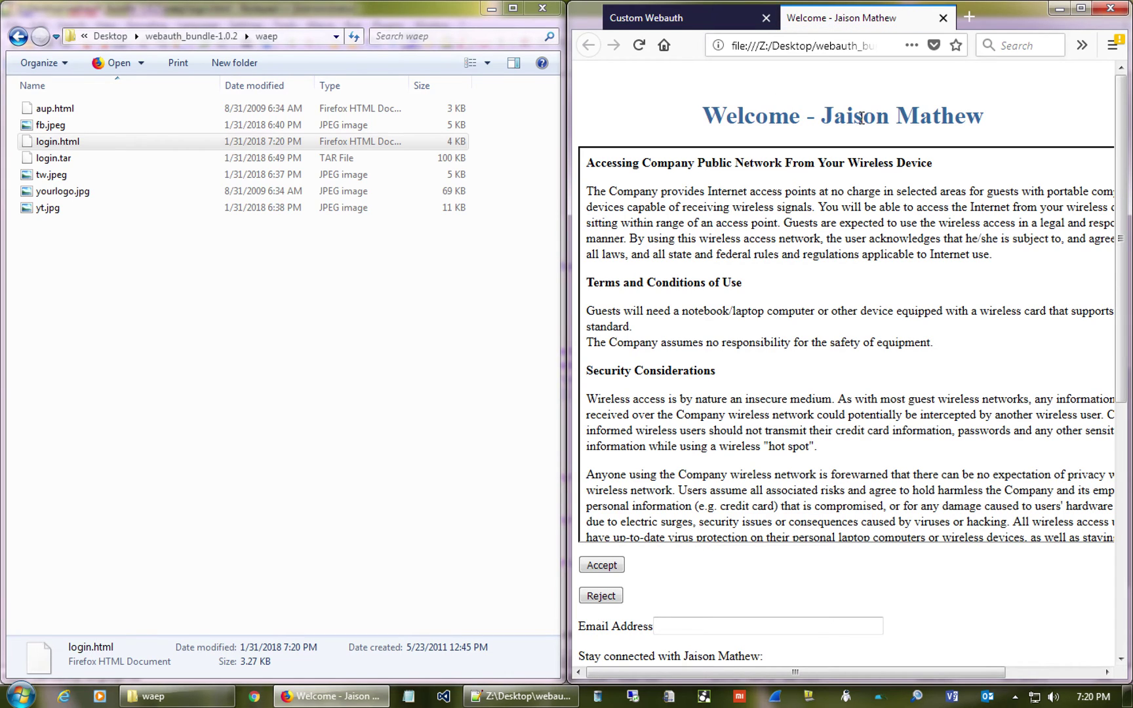
{"action": "left_click_drag", "start_coordinate": [820, 116], "coordinate": [962, 139]}
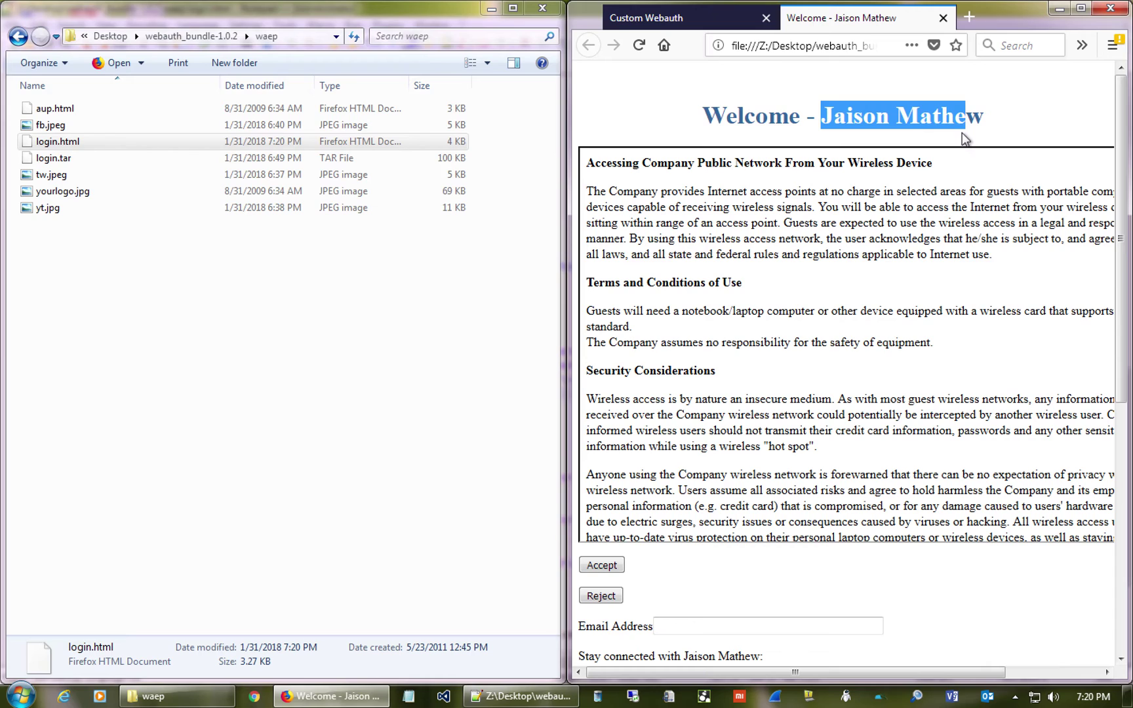
Step: Compare the body bgcolor value in Notepad++ with the locally rendered login page in Firefox, down to the page's assistance line
{"action": "left_click", "coordinate": [508, 696]}
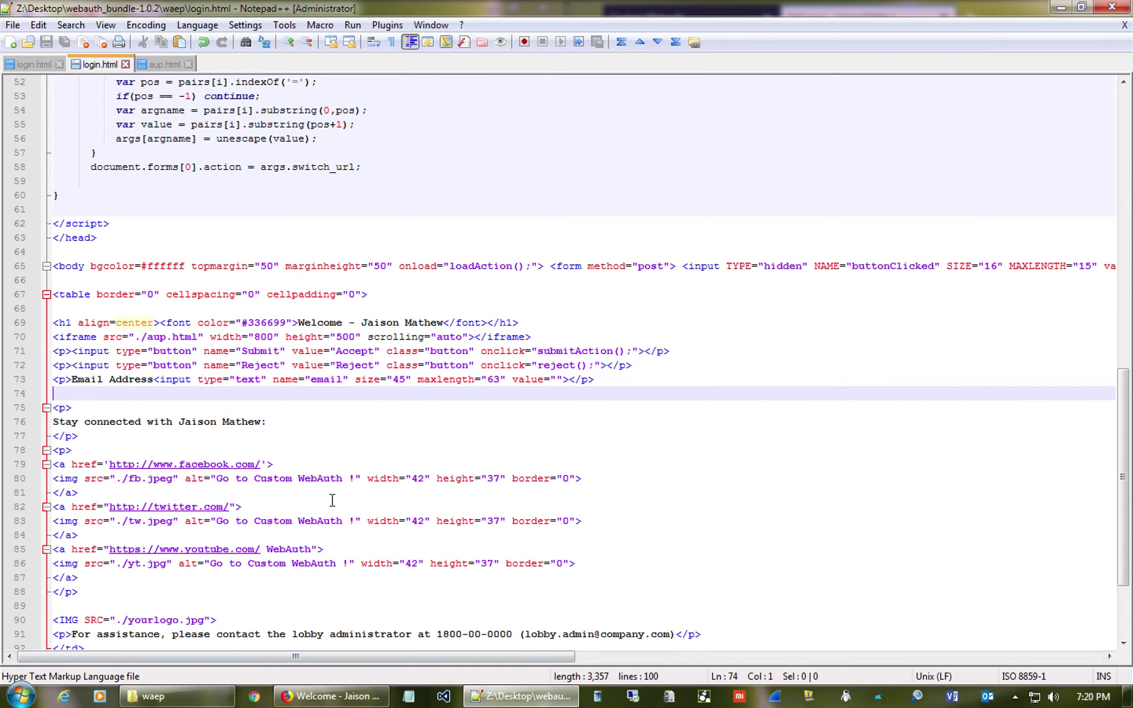
{"action": "left_click", "coordinate": [161, 266]}
{"action": "double_click", "coordinate": [161, 265]}
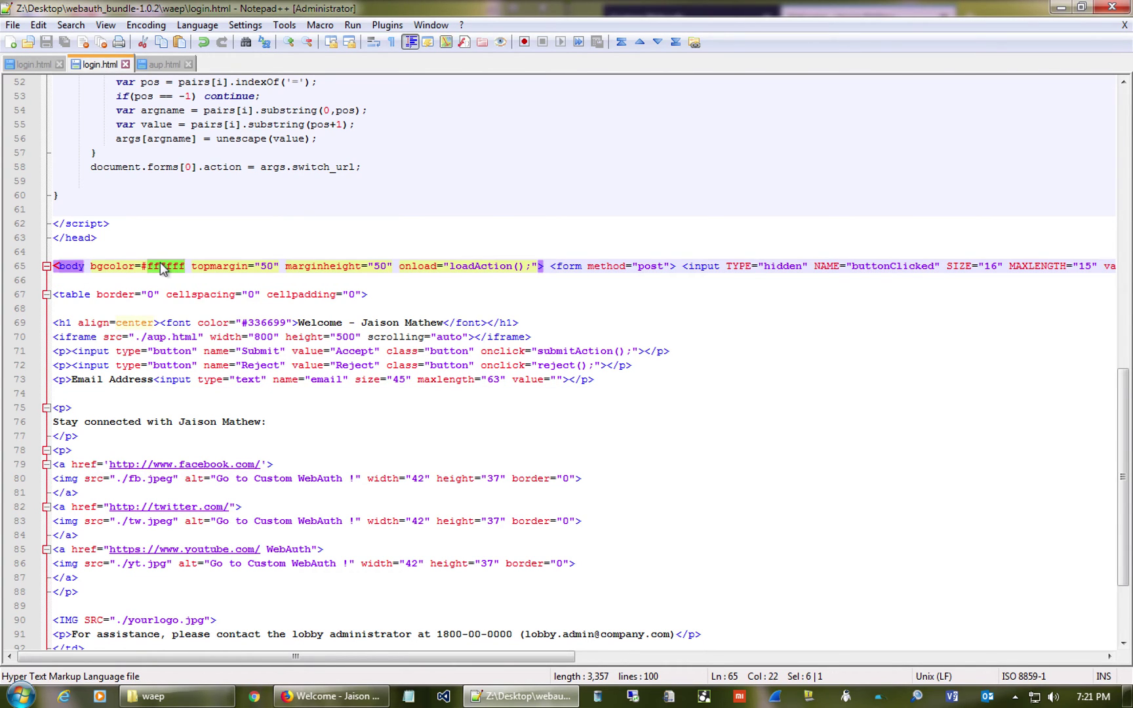
{"action": "mouse_move", "coordinate": [347, 698]}
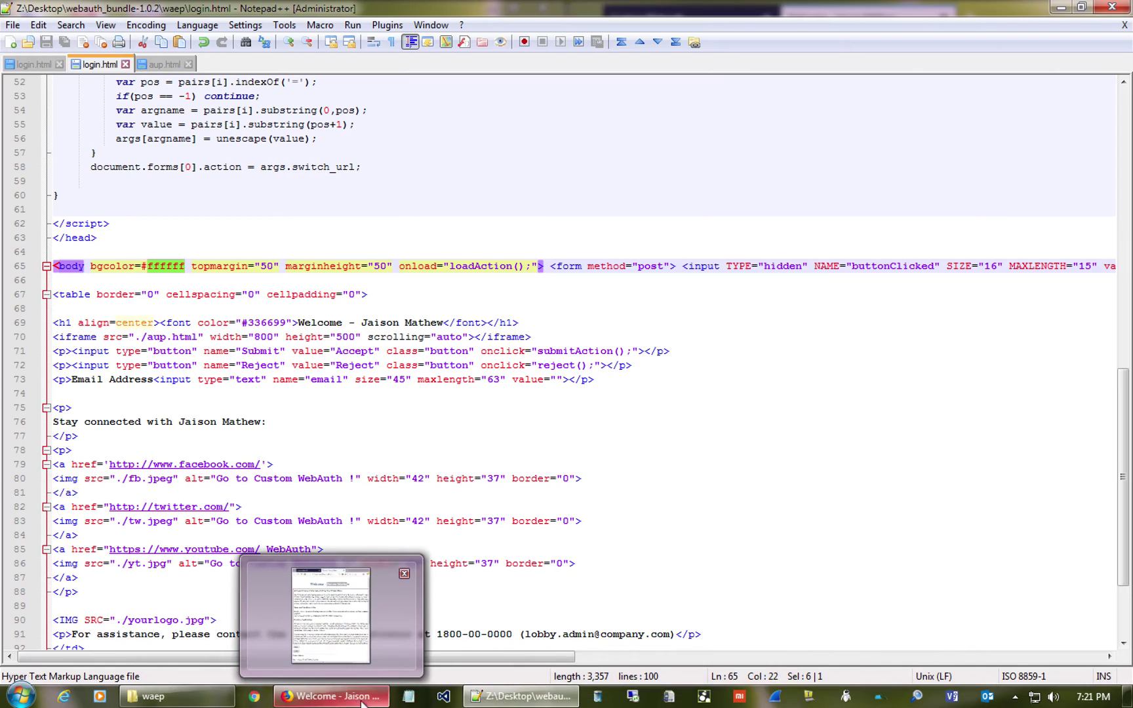
{"action": "left_click", "coordinate": [335, 619]}
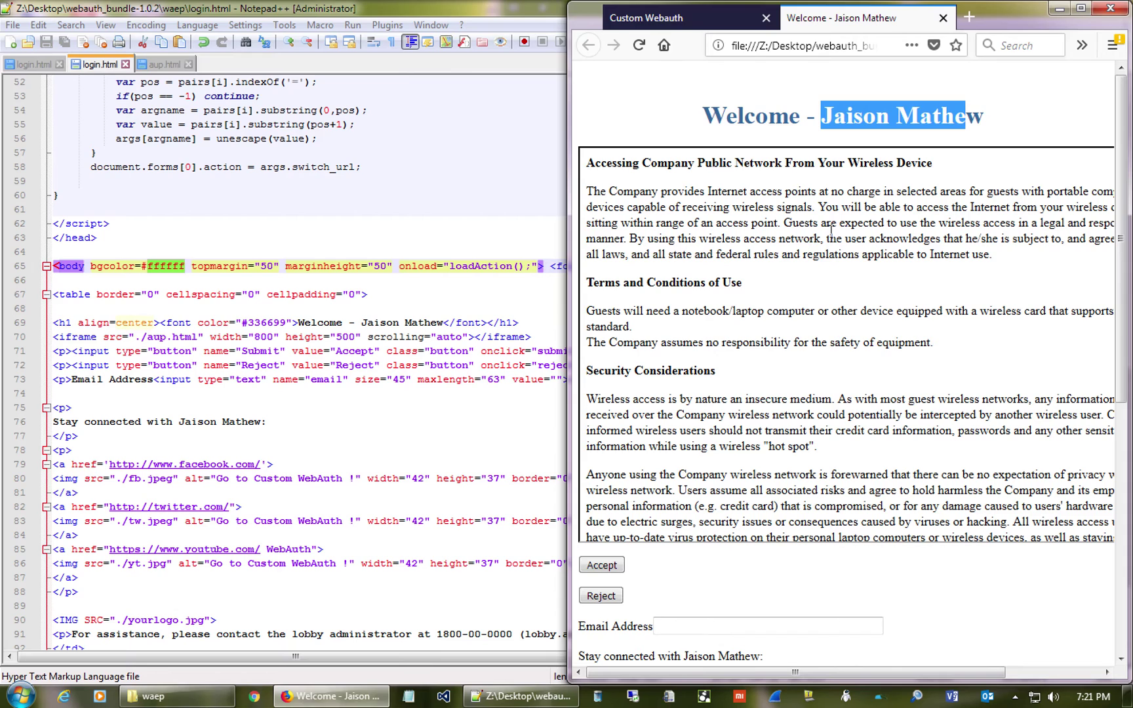
{"action": "left_click_drag", "start_coordinate": [1121, 226], "coordinate": [1123, 567]}
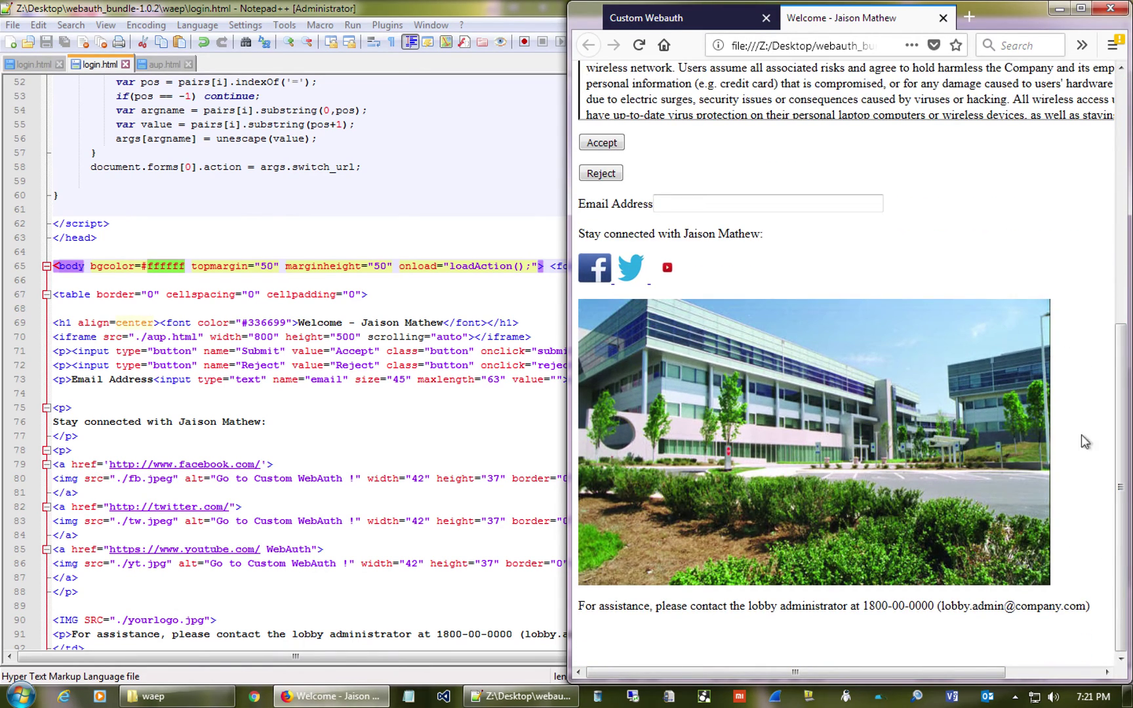
{"action": "left_click", "coordinate": [371, 223]}
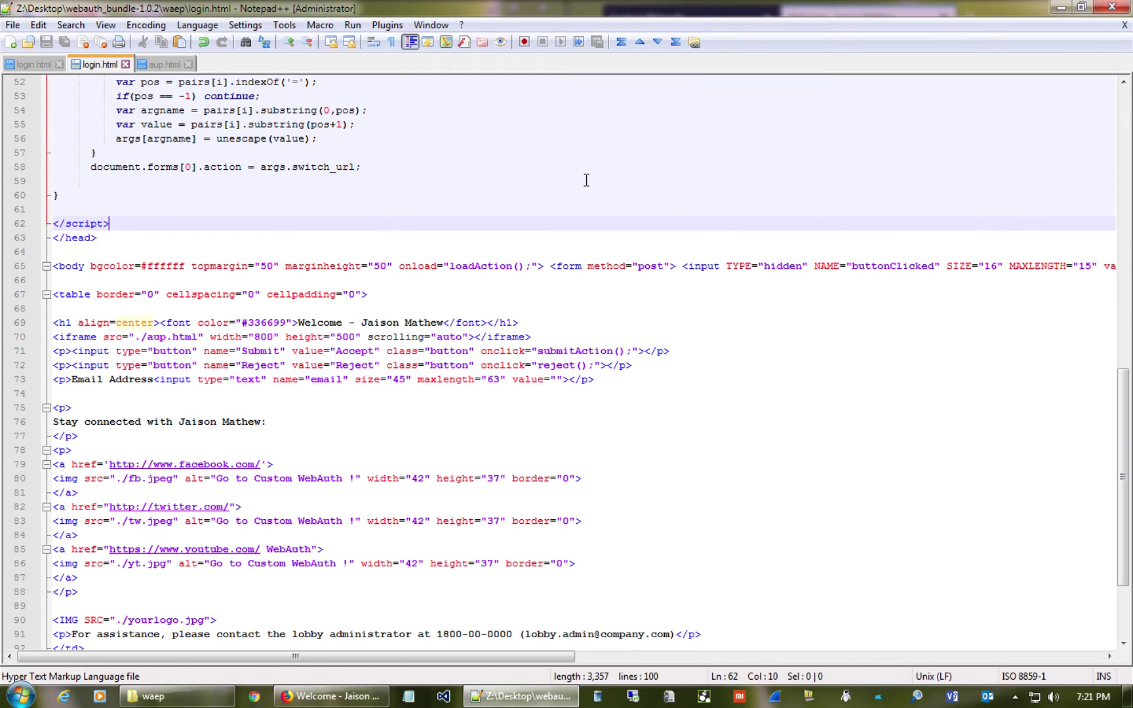
{"action": "left_click", "coordinate": [1061, 16]}
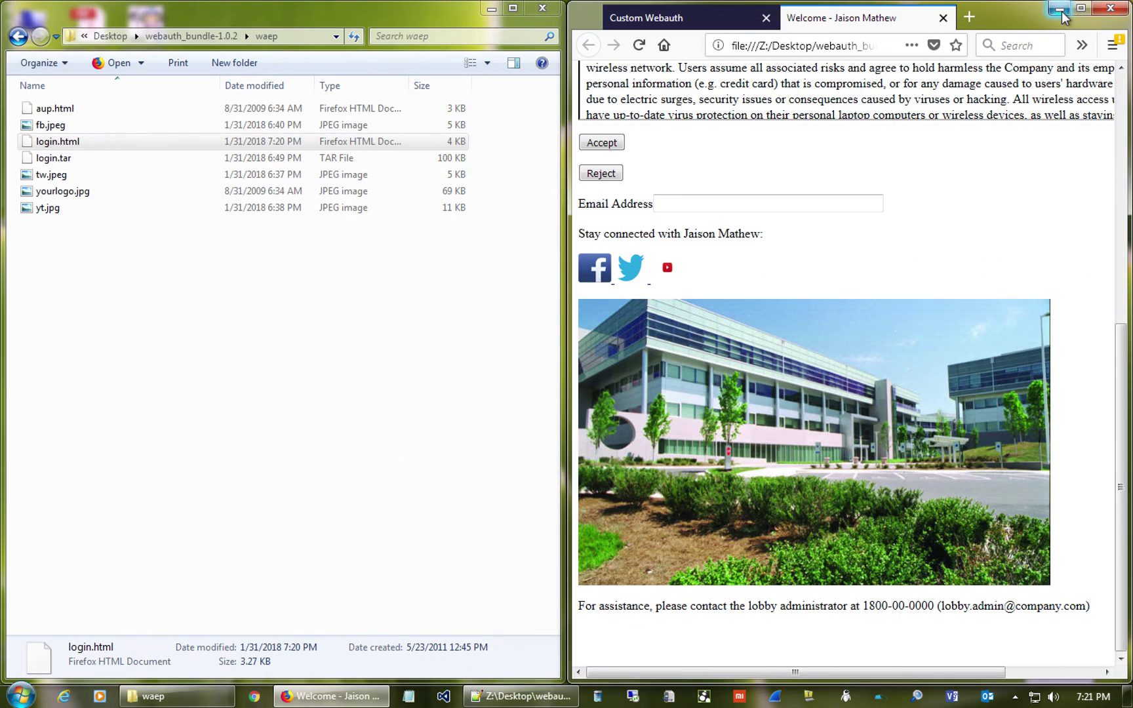
Step: Permanently delete the old login.tar from the waep folder
{"action": "left_click", "coordinate": [197, 283]}
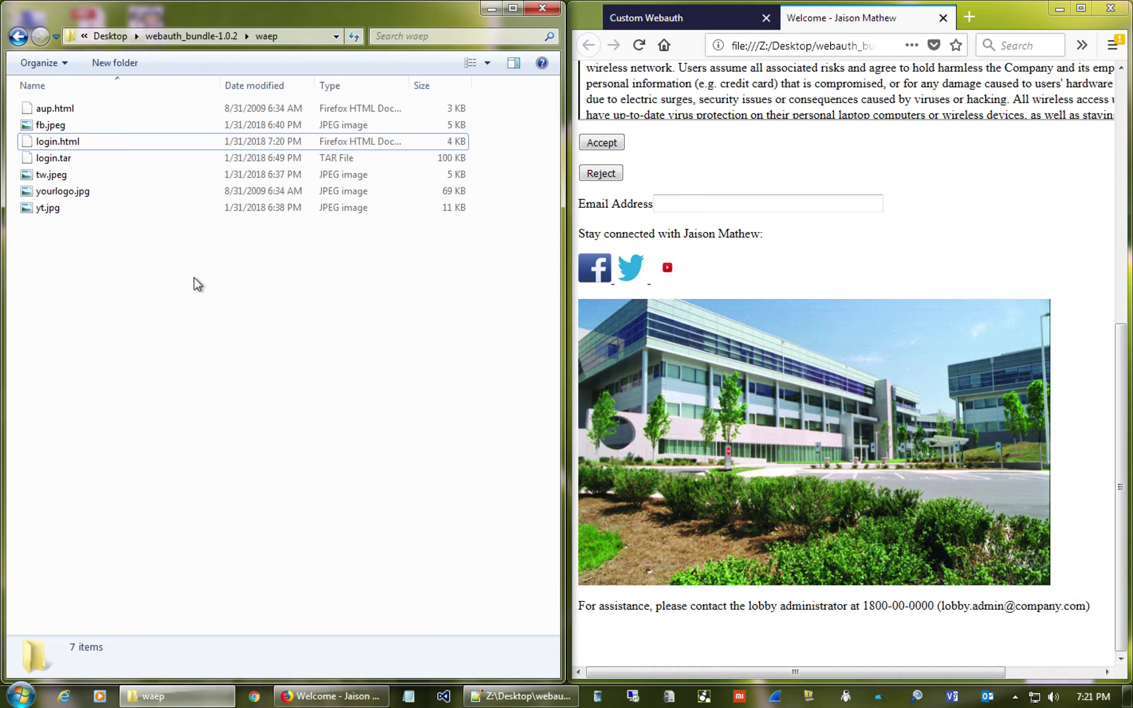
{"action": "left_click", "coordinate": [68, 159]}
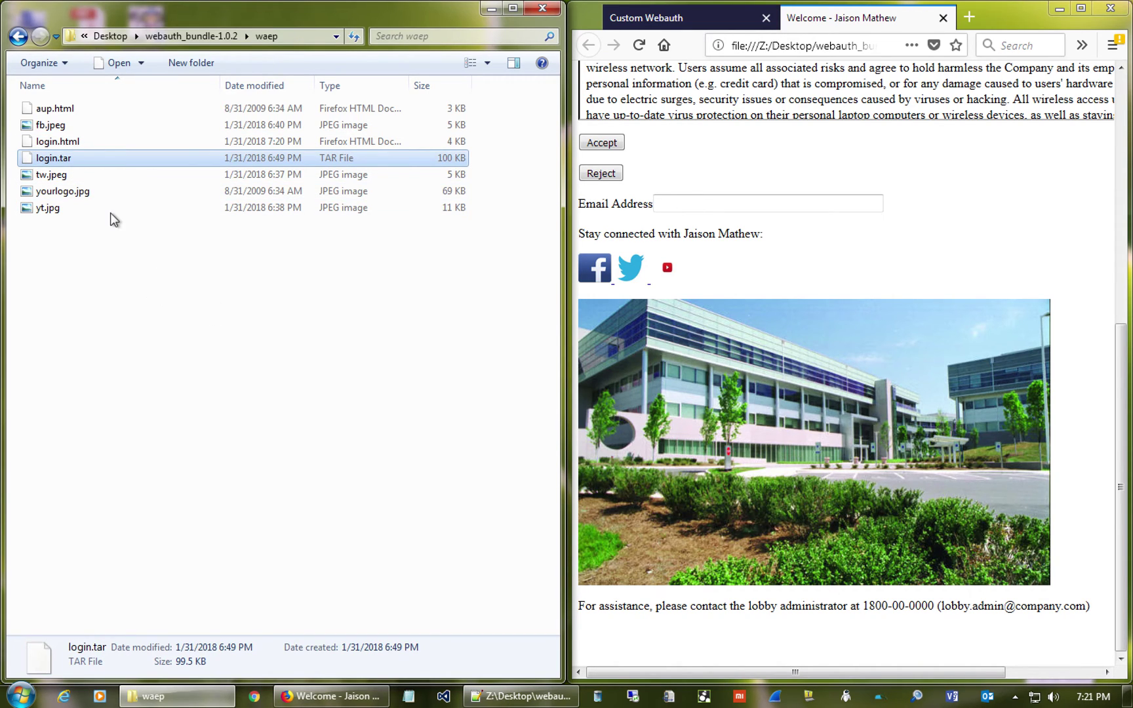
{"action": "right_click", "coordinate": [73, 160]}
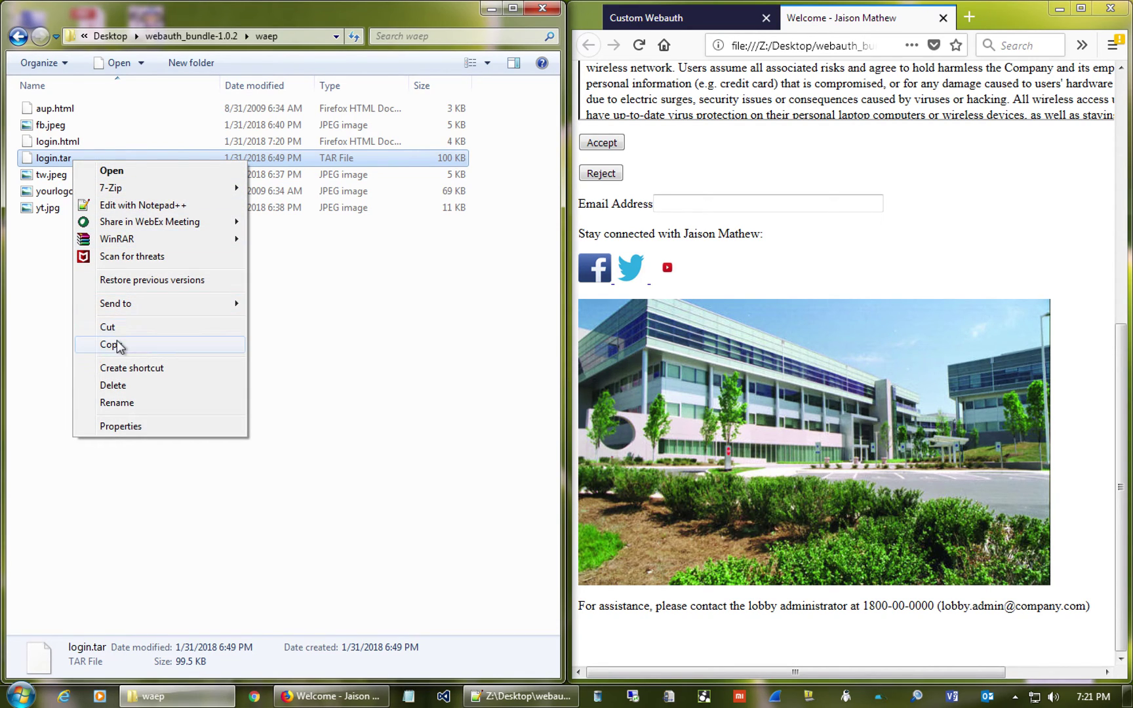
{"action": "left_click", "coordinate": [115, 385]}
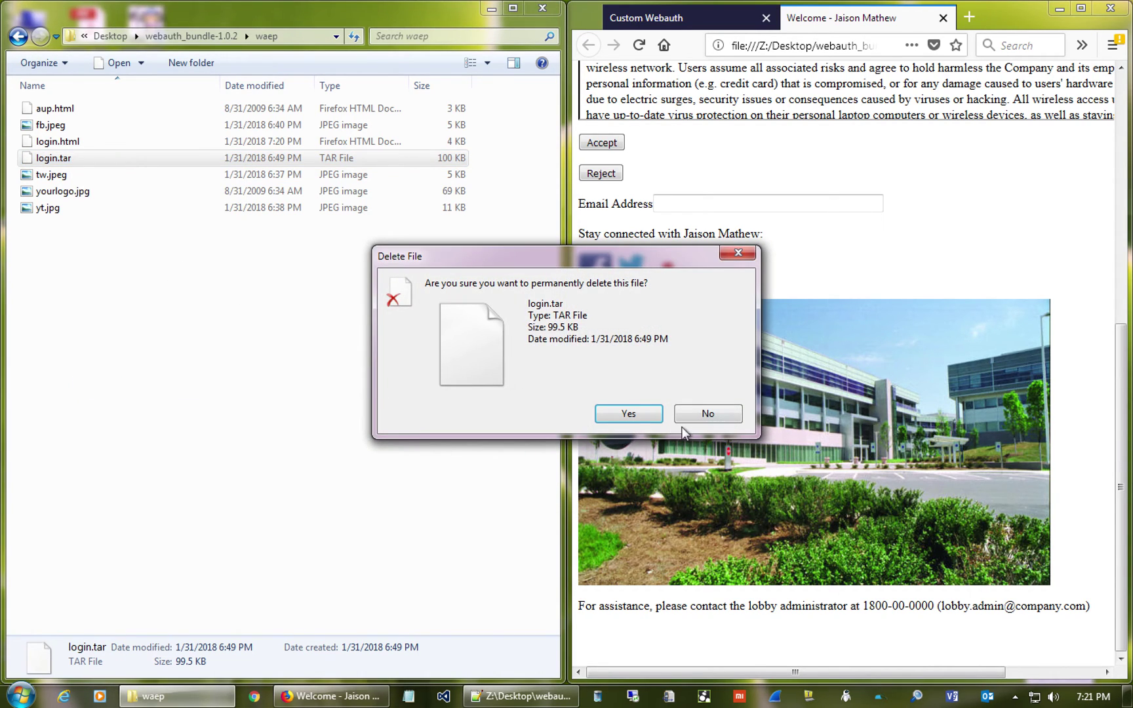
{"action": "left_click", "coordinate": [629, 414]}
Step: Start a 7-Zip archive of all the files in the waep folder, using the tar format
{"action": "left_click_drag", "start_coordinate": [243, 287], "coordinate": [13, 105]}
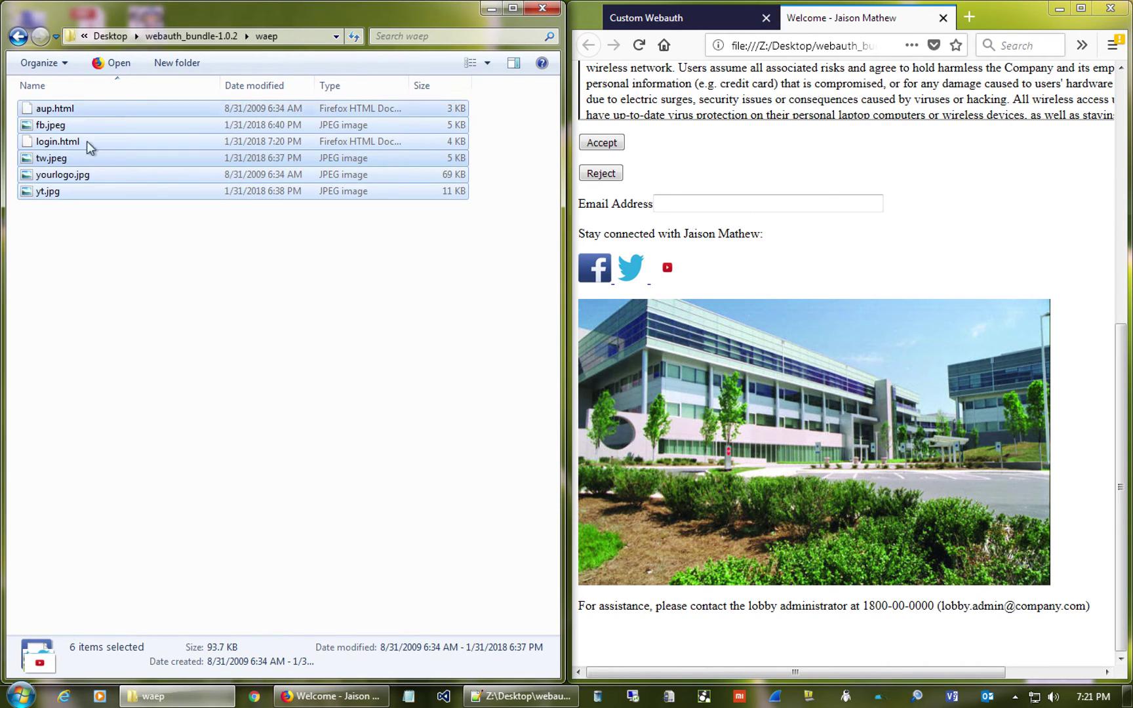
{"action": "right_click", "coordinate": [136, 191]}
{"action": "mouse_move", "coordinate": [299, 301]}
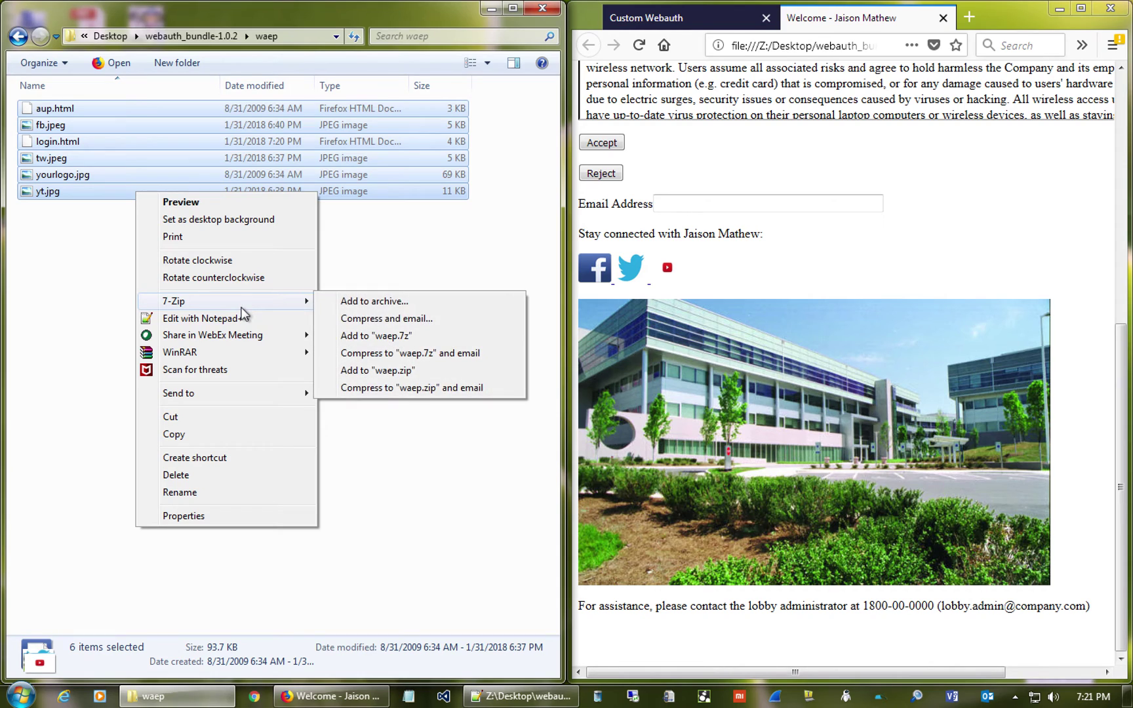
{"action": "left_click", "coordinate": [394, 301]}
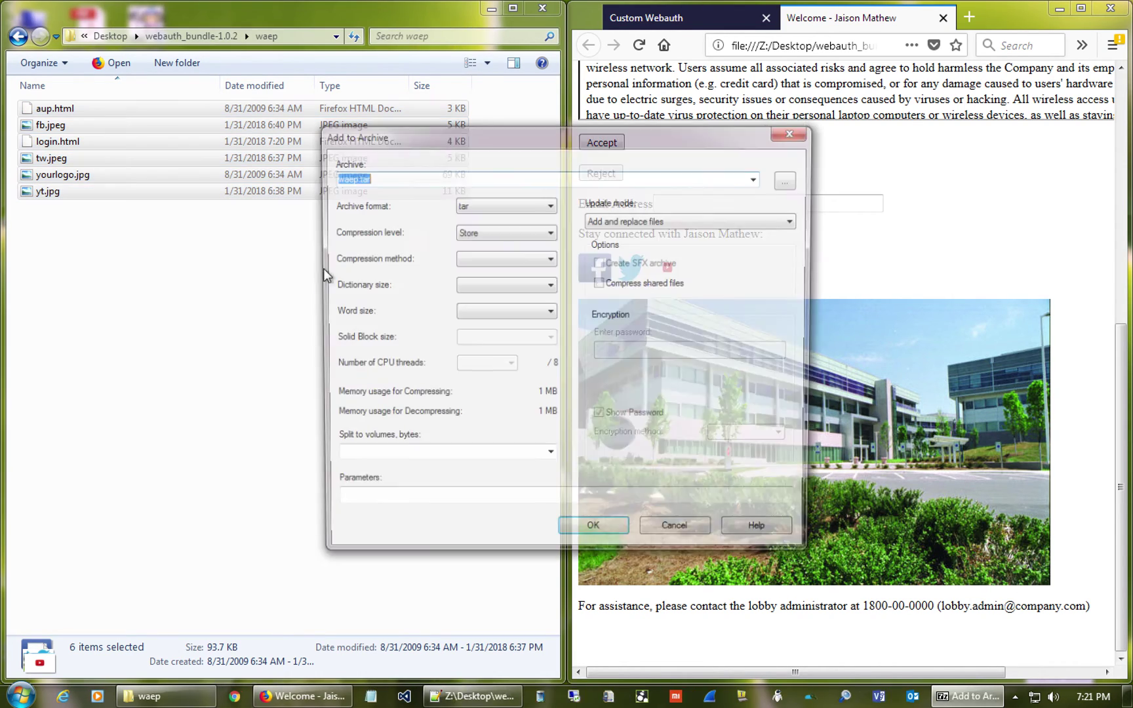
{"action": "left_click", "coordinate": [549, 204]}
{"action": "left_click", "coordinate": [546, 207]}
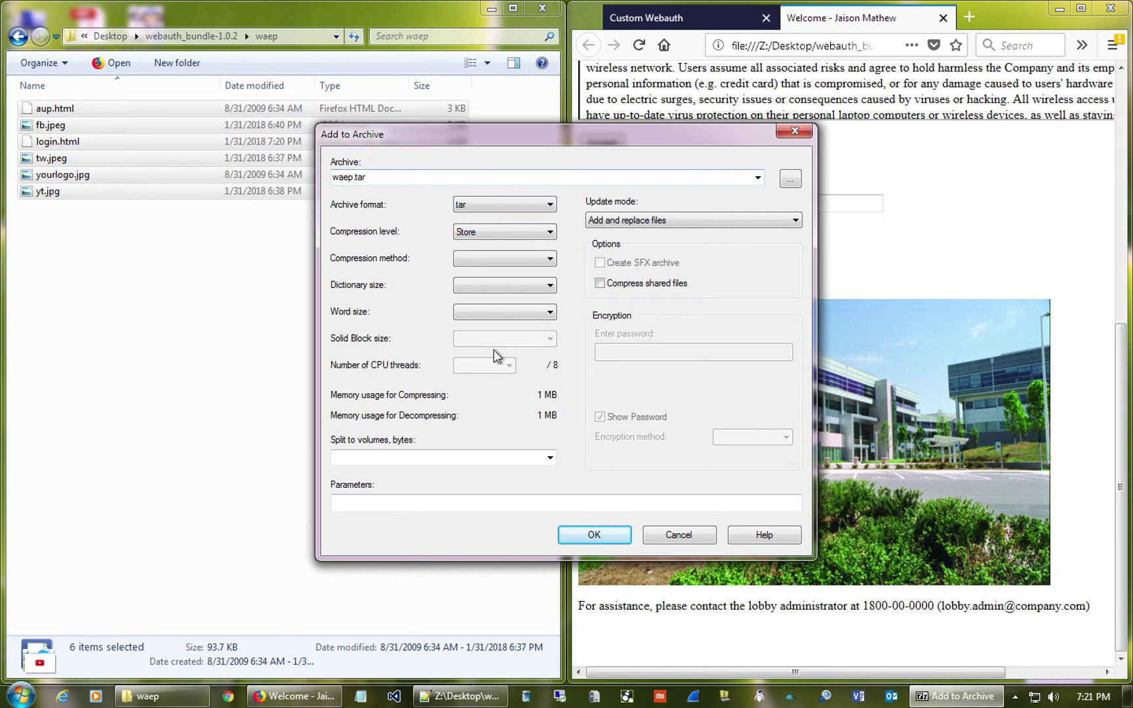
Step: Name the archive login.tar and create it with the tar format kept
{"action": "double_click", "coordinate": [348, 177]}
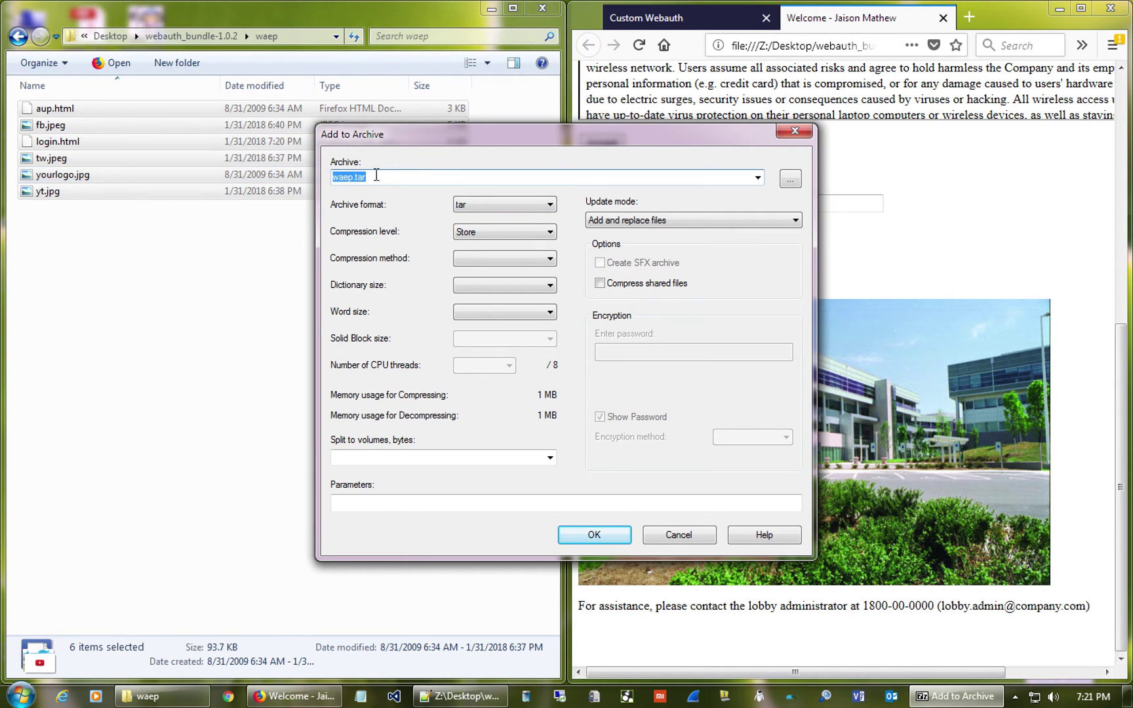
{"action": "left_click", "coordinate": [352, 177]}
{"action": "left_click_drag", "start_coordinate": [352, 177], "coordinate": [262, 178]}
{"action": "type", "text": "login"}
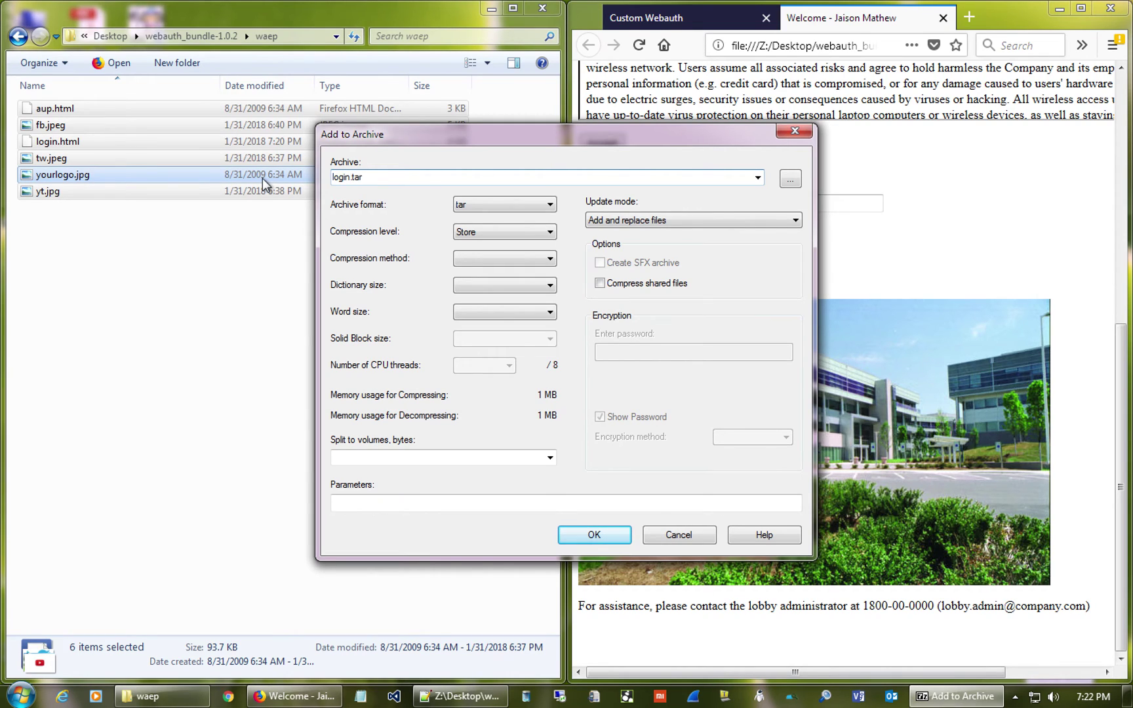
{"action": "left_click", "coordinate": [476, 203]}
{"action": "left_click", "coordinate": [477, 205]}
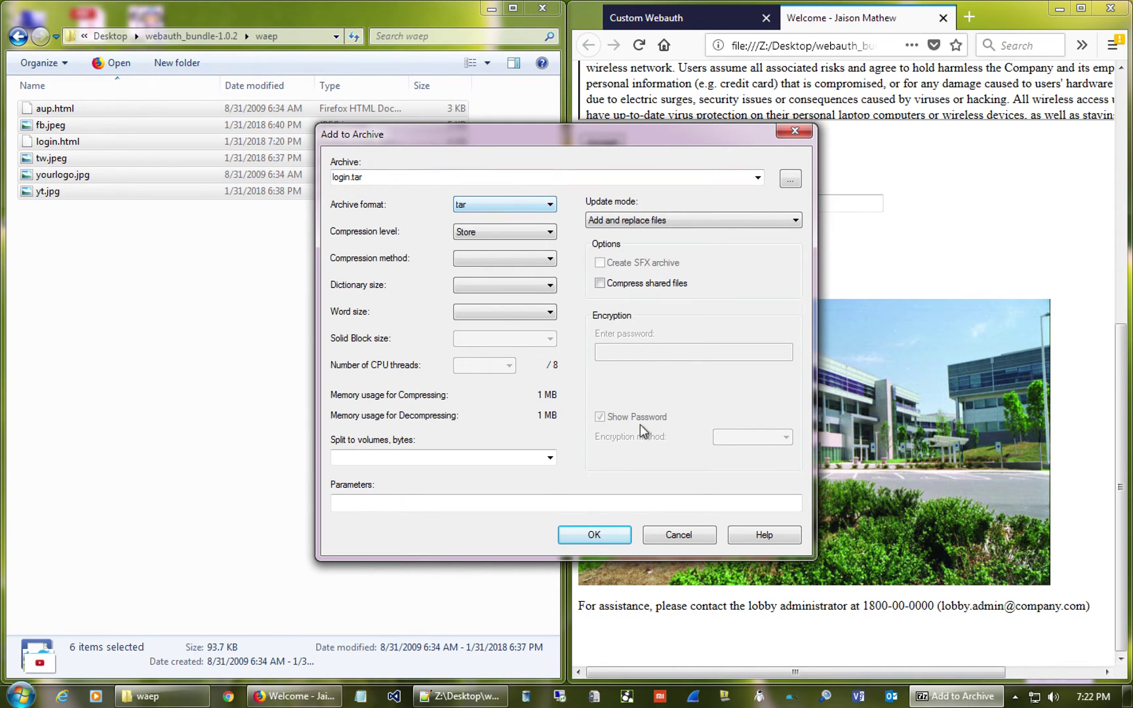
{"action": "left_click", "coordinate": [595, 535]}
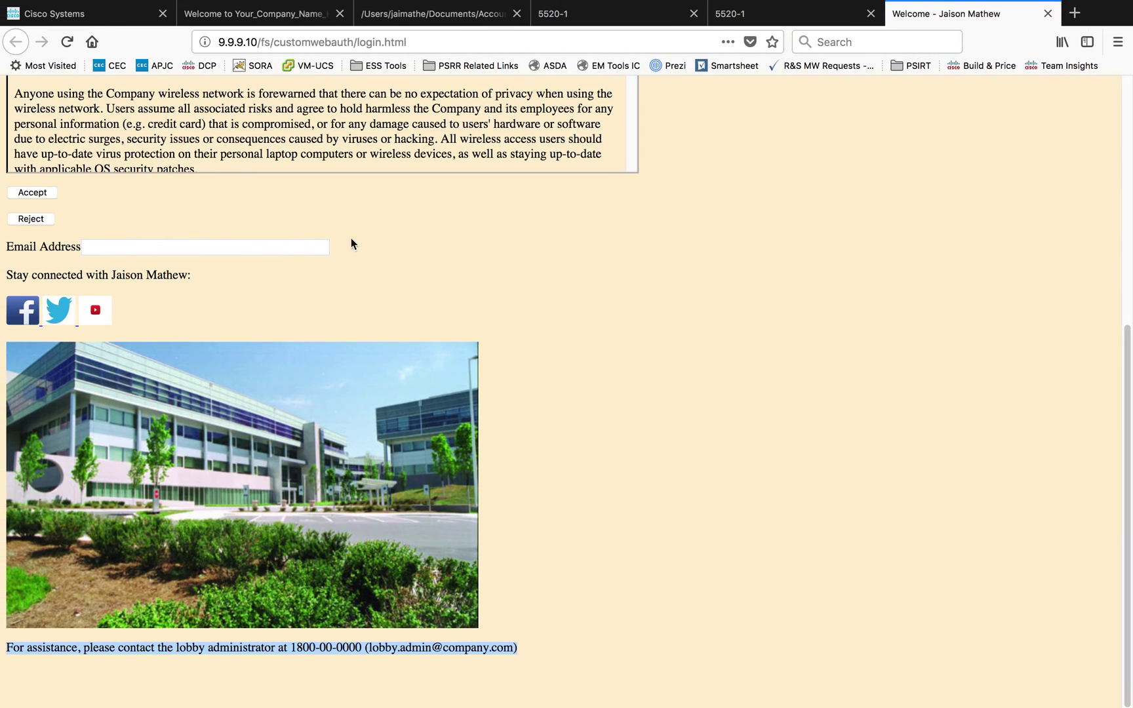
Step: In the host's Firefox, set the 5520-1 controller's file download to the Webauth Bundle type with TFTP as transfer mode
{"action": "left_click", "coordinate": [587, 10]}
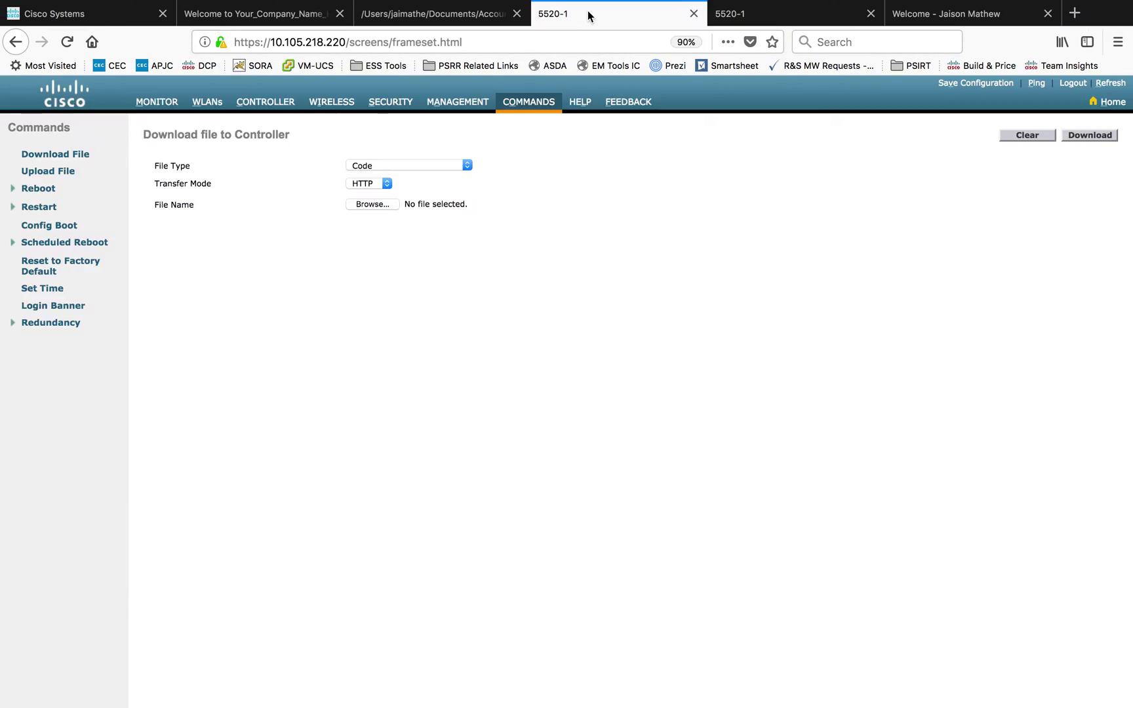
{"action": "left_click", "coordinate": [528, 104]}
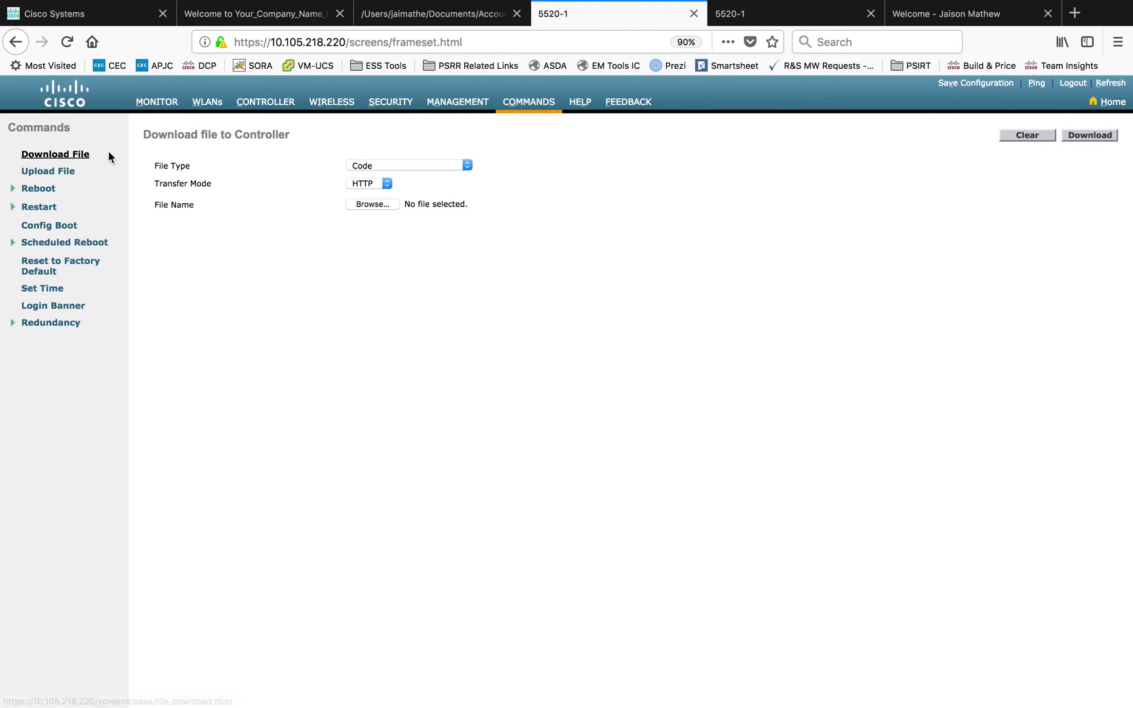
{"action": "left_click", "coordinate": [468, 168]}
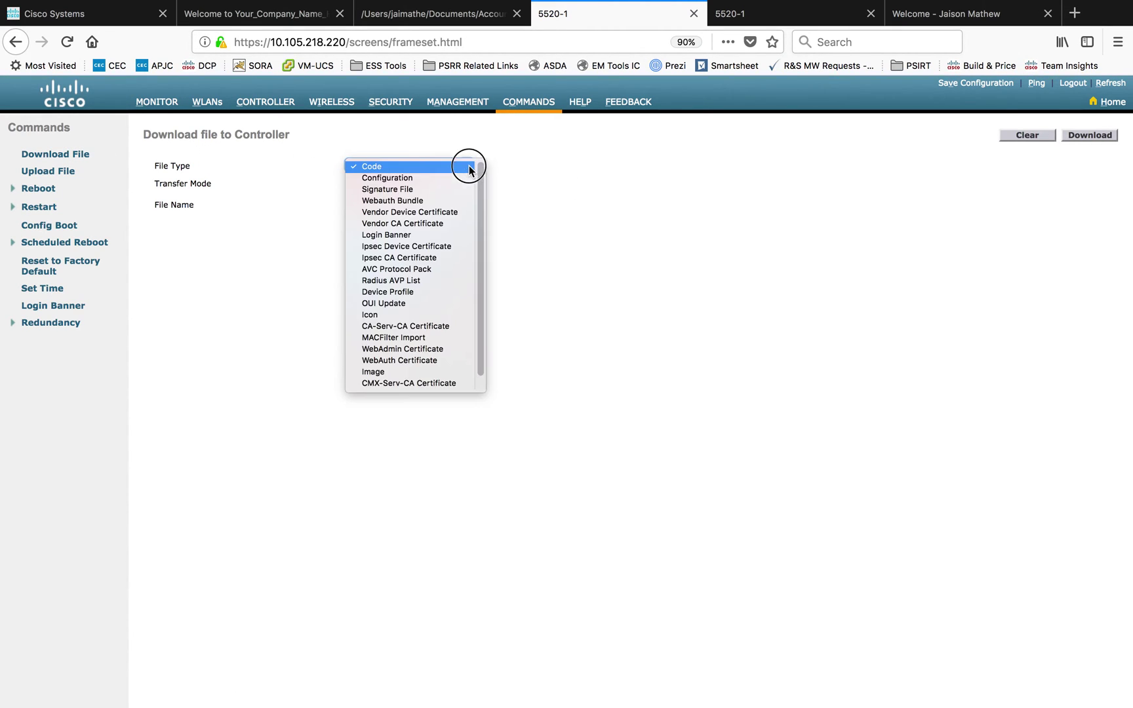
{"action": "left_click", "coordinate": [437, 201]}
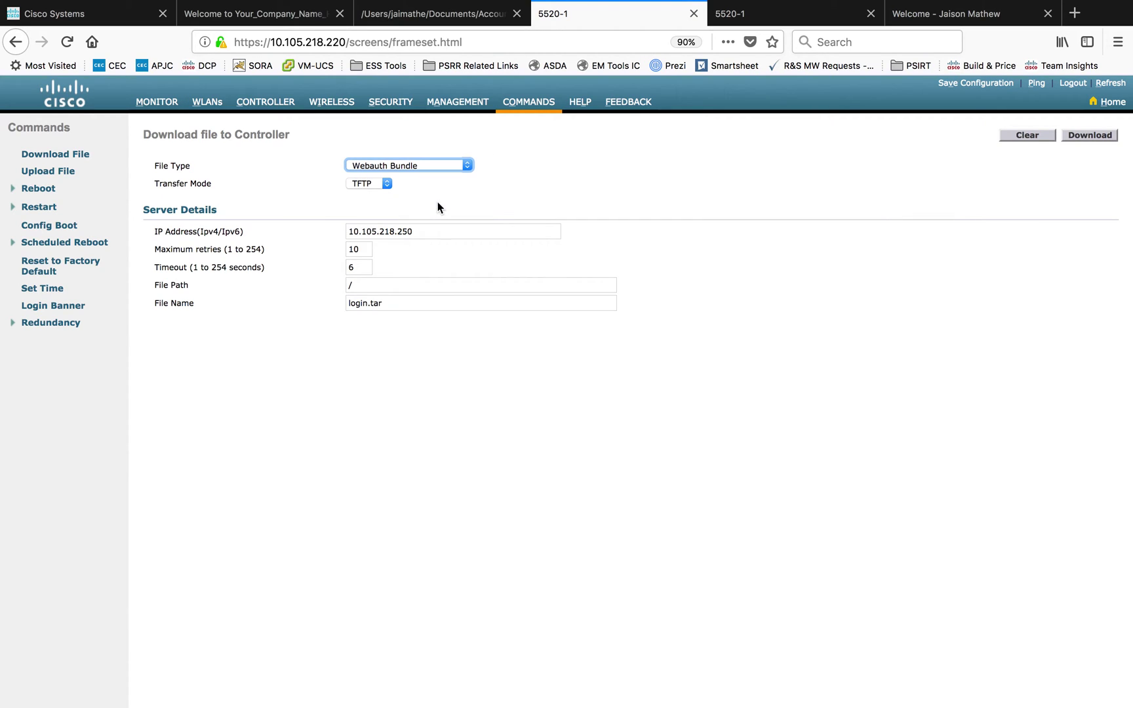
{"action": "left_click", "coordinate": [387, 185]}
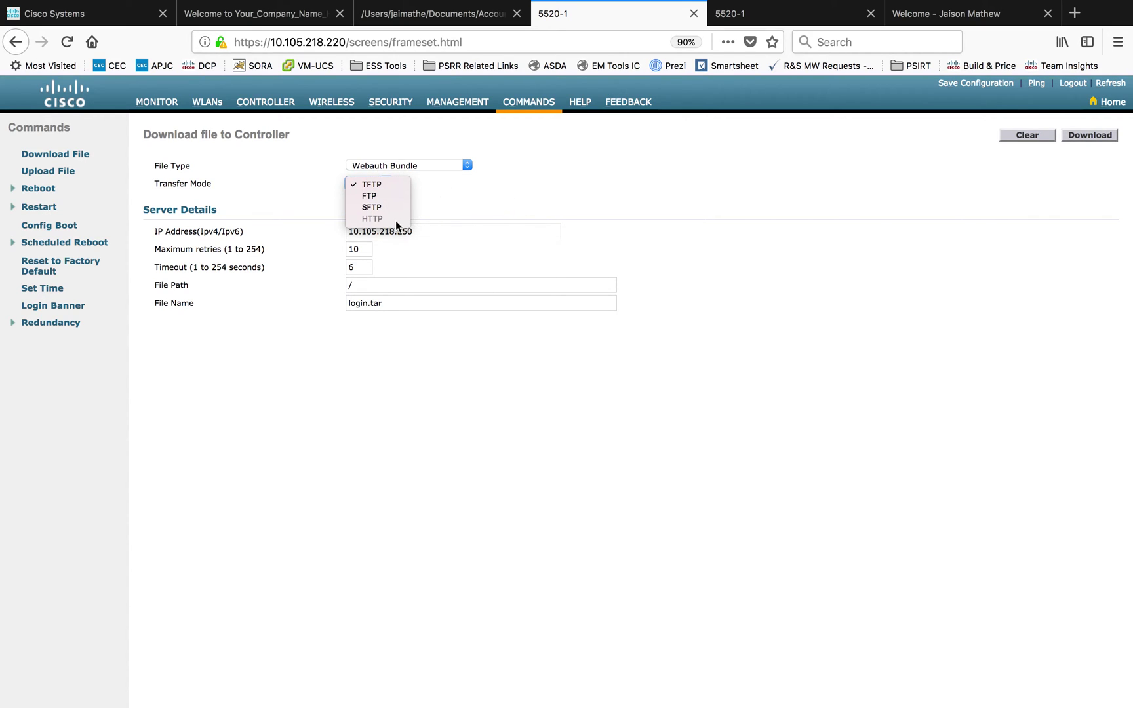
{"action": "left_click", "coordinate": [764, 299]}
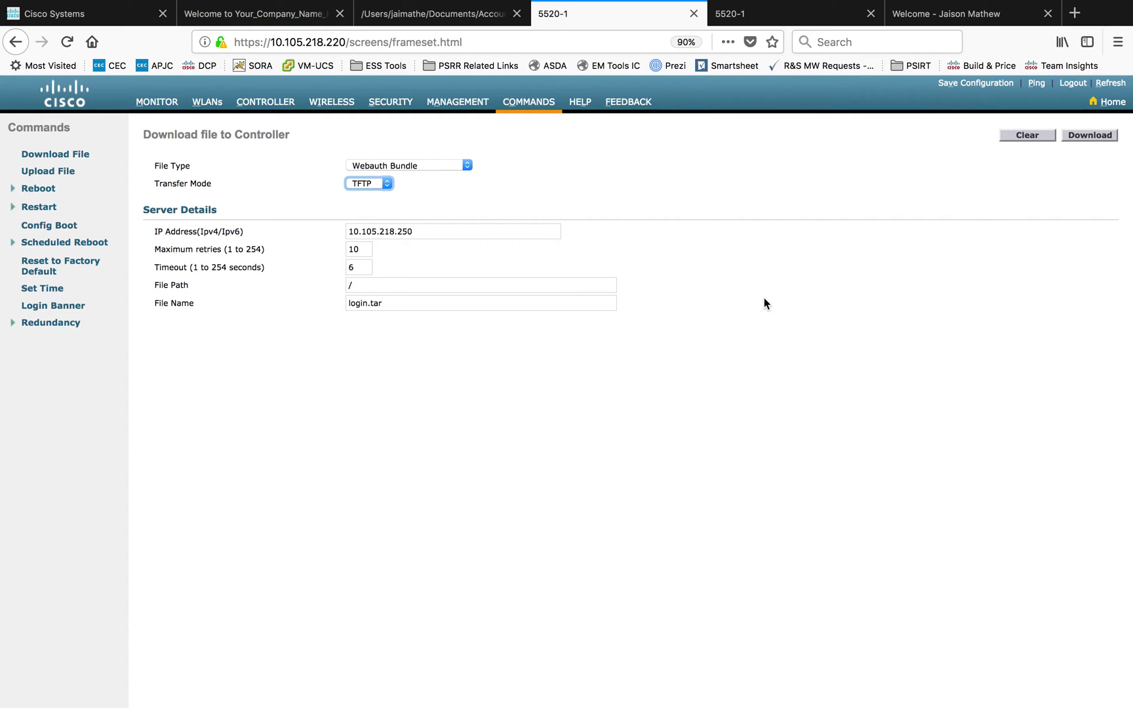
Step: Download login.tar to the controller, decline saving the password in Firefox, and highlight the transfer status line
{"action": "left_click_drag", "start_coordinate": [390, 303], "coordinate": [314, 302]}
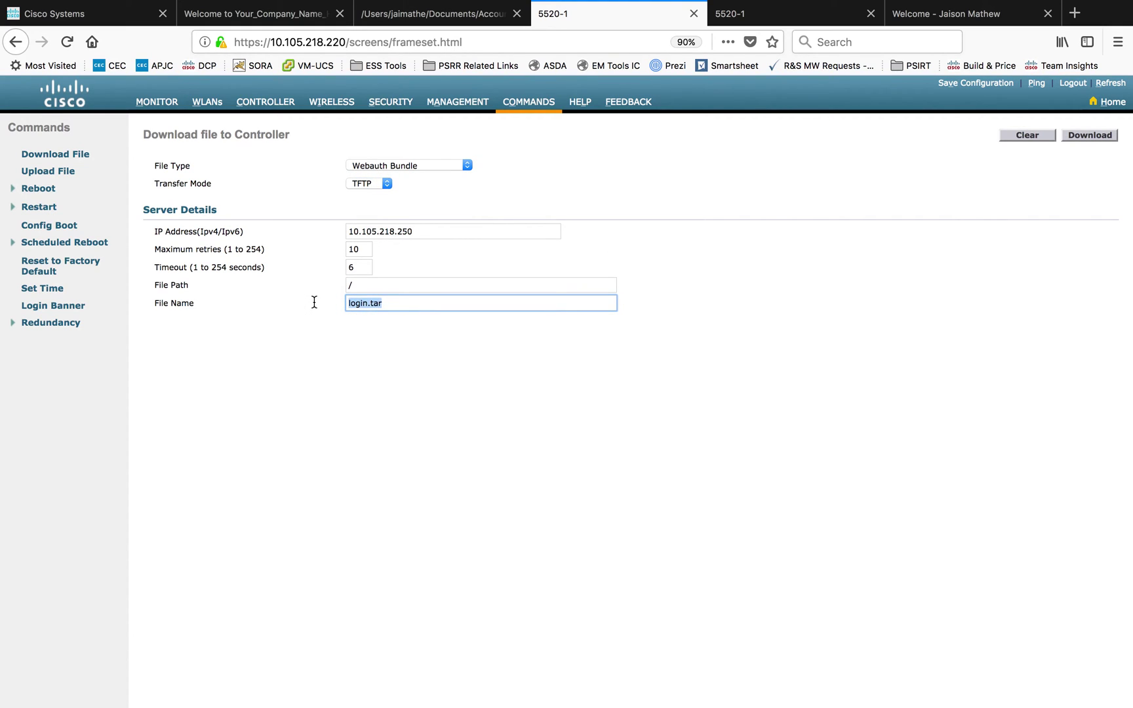
{"action": "left_click", "coordinate": [1090, 136]}
{"action": "left_click", "coordinate": [702, 341]}
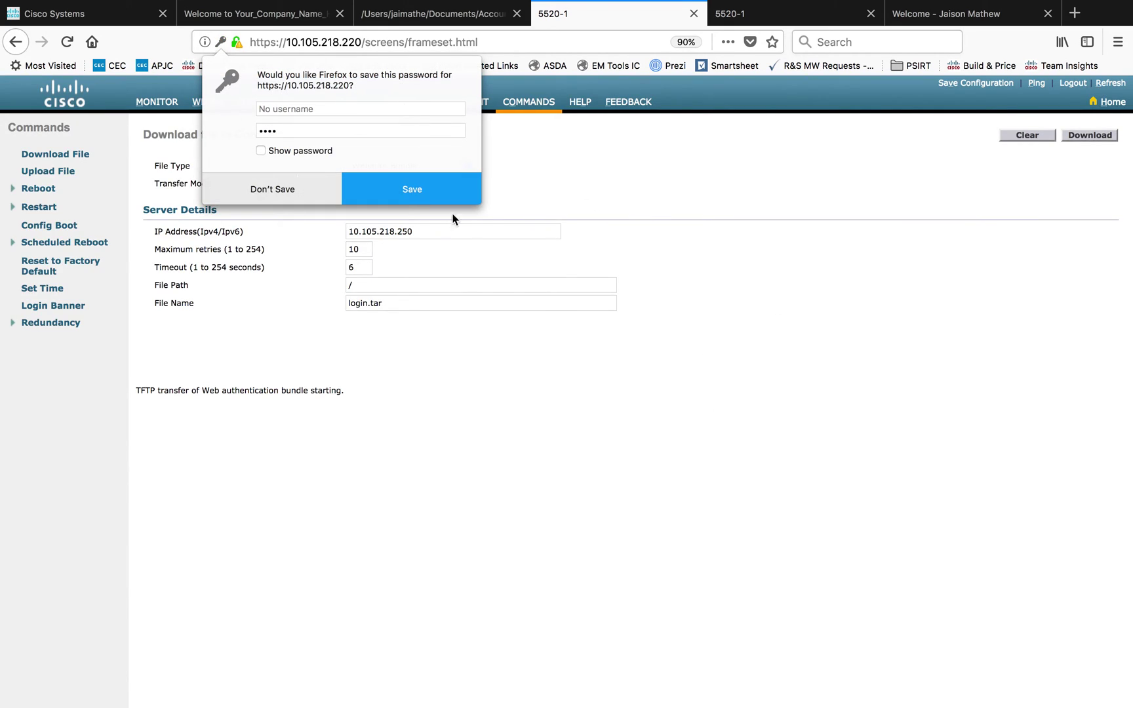
{"action": "left_click", "coordinate": [246, 199]}
{"action": "left_click_drag", "start_coordinate": [347, 397], "coordinate": [18, 387]}
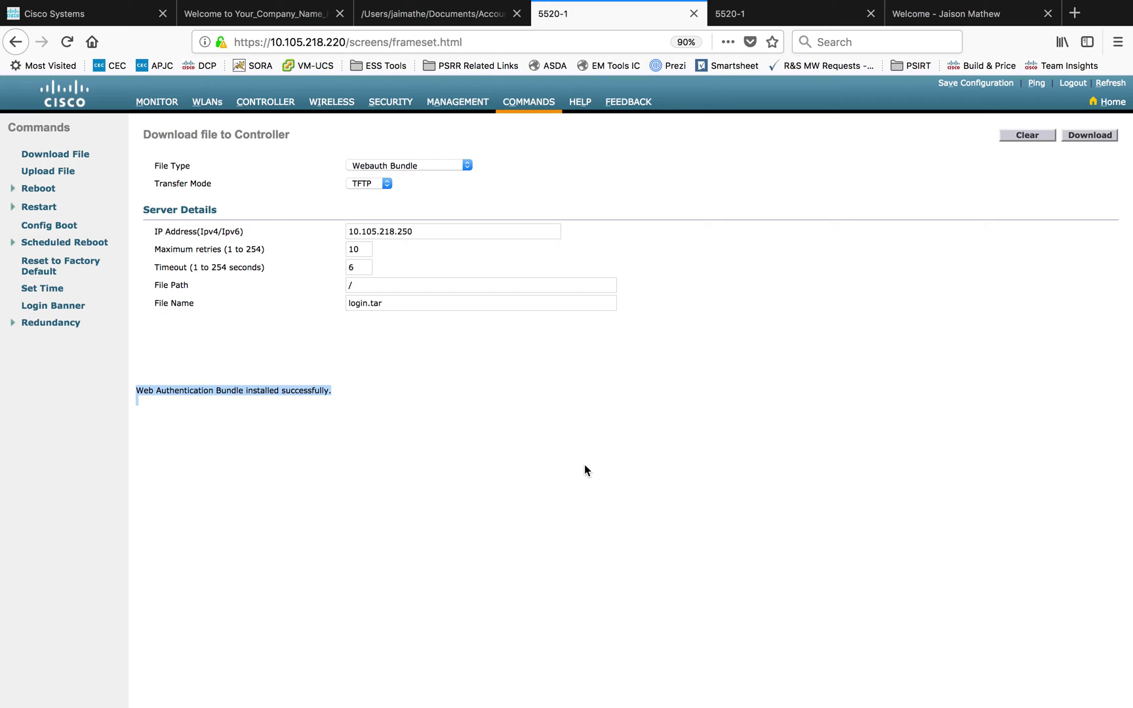
Step: Set the controller's Web Login Page authentication type to Internal (Default) and apply it
{"action": "left_click", "coordinate": [390, 102]}
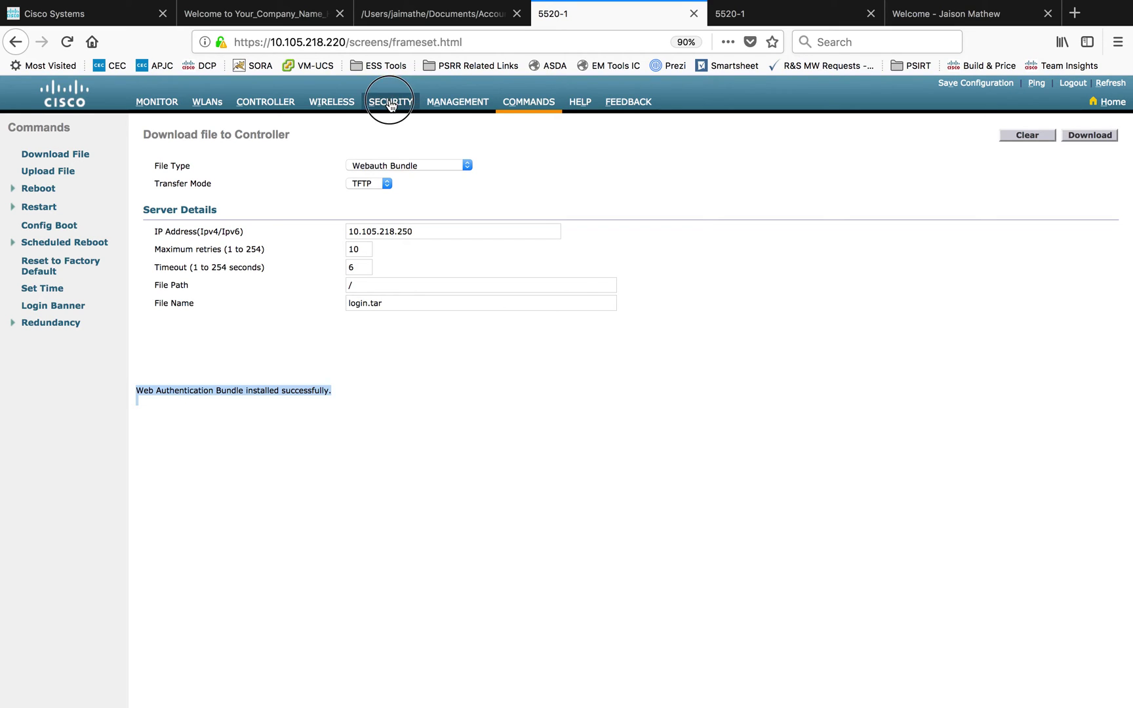
{"action": "left_click", "coordinate": [45, 468]}
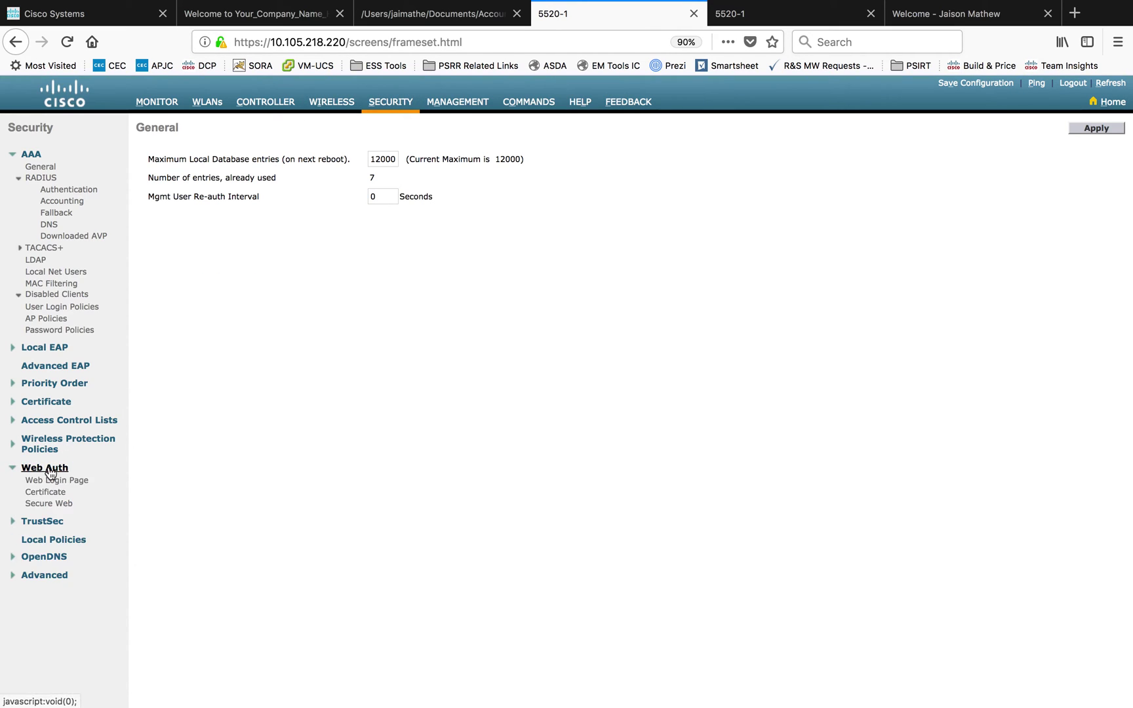
{"action": "left_click", "coordinate": [51, 480]}
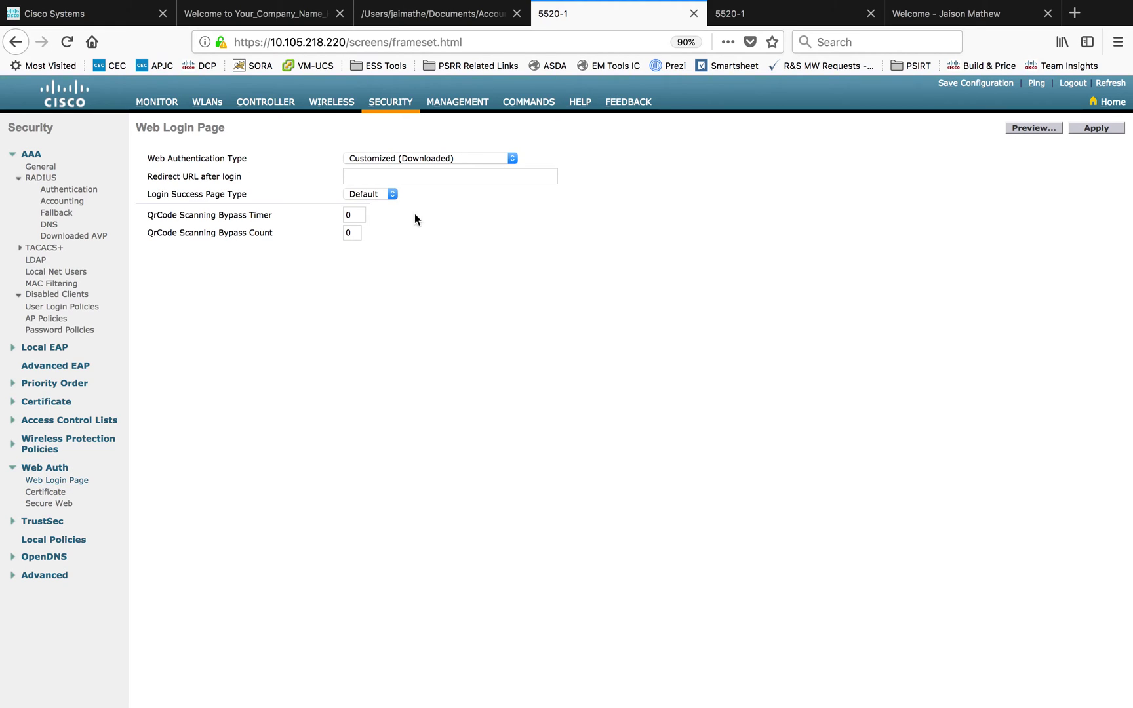
{"action": "left_click", "coordinate": [463, 162]}
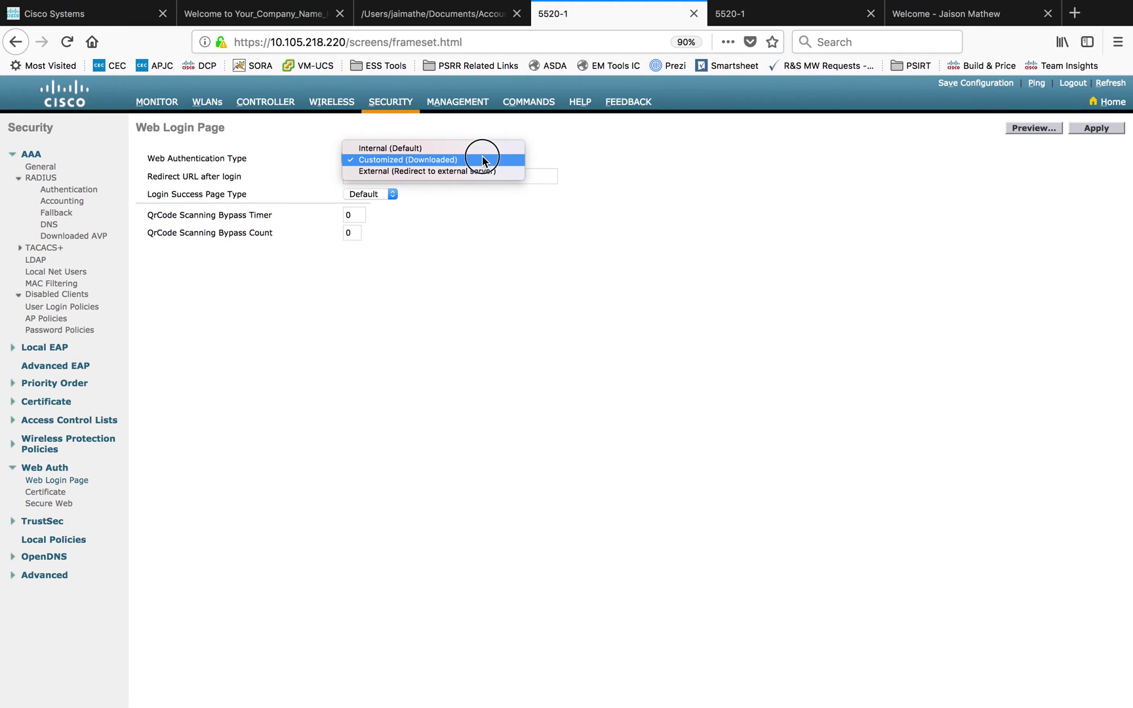
{"action": "left_click", "coordinate": [449, 145]}
{"action": "left_click", "coordinate": [1104, 130]}
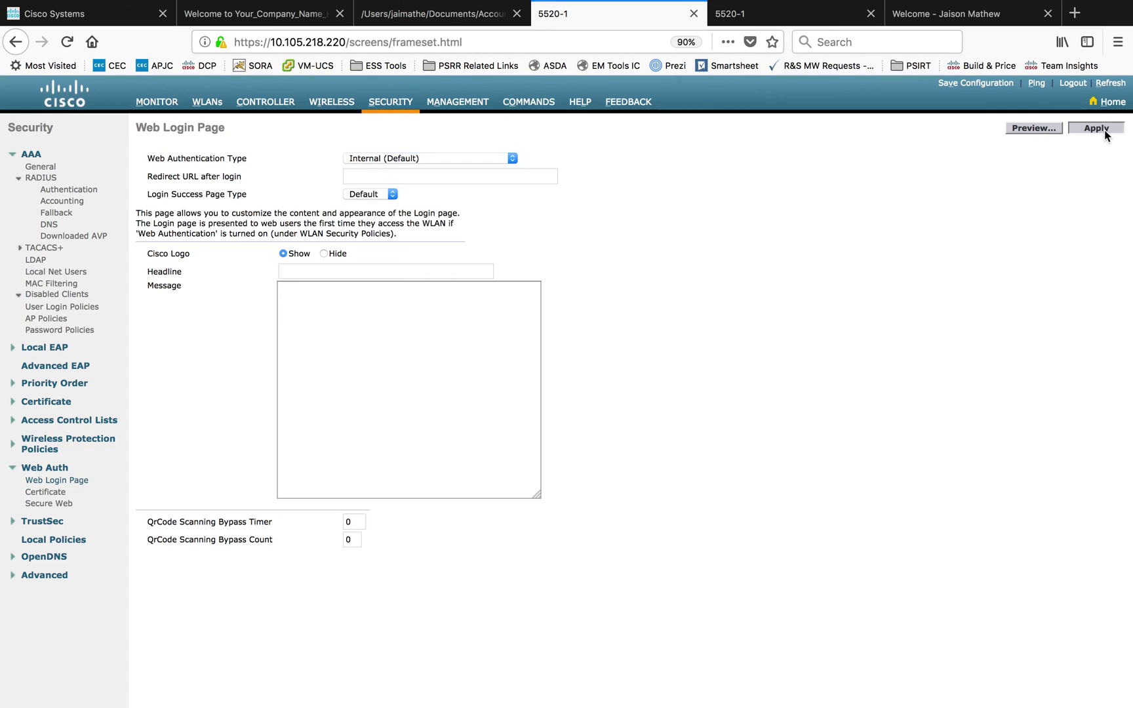
Step: Preview the internal web login page and highlight its welcome heading and message
{"action": "left_click", "coordinate": [1033, 128]}
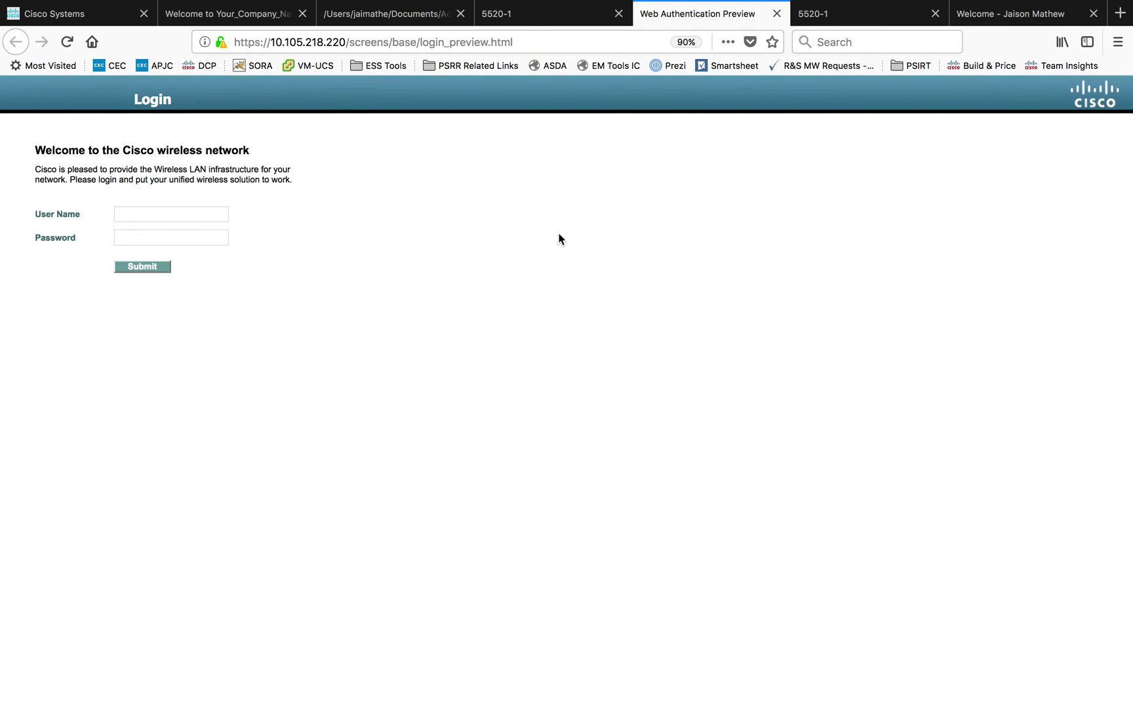
{"action": "left_click", "coordinate": [320, 184]}
{"action": "left_click_drag", "start_coordinate": [320, 183], "coordinate": [2, 144]}
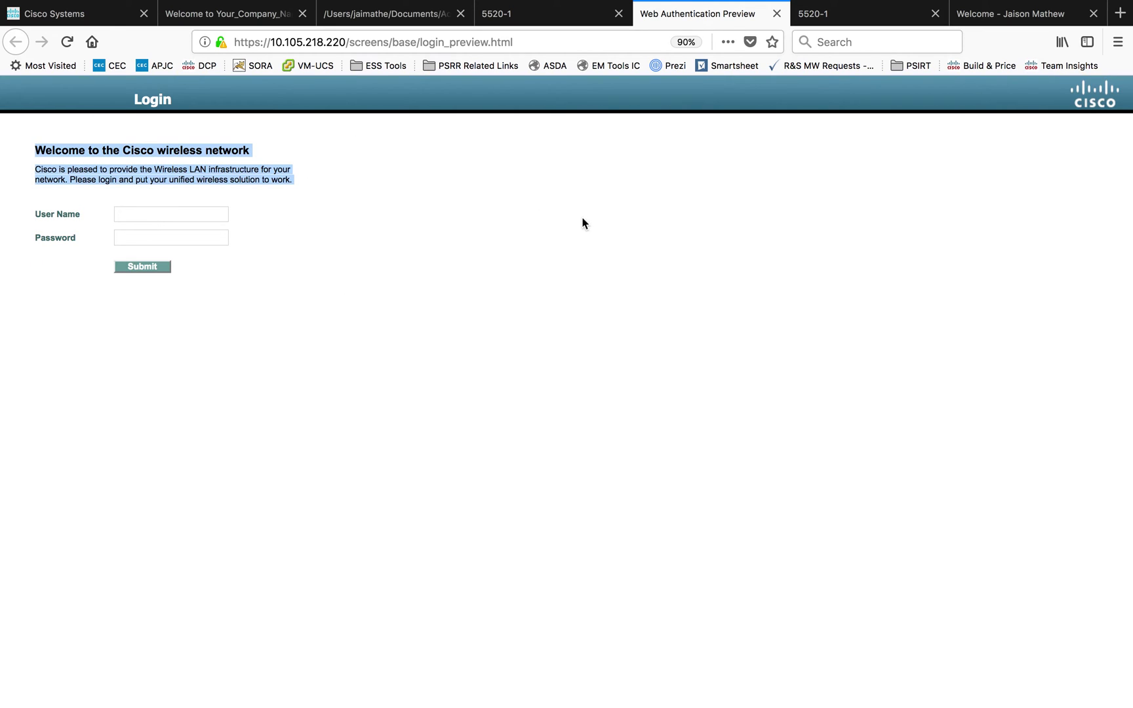
Step: Return to the controller's Web Login Page settings, set the web authentication type to Customized (Downloaded) and apply it
{"action": "left_click", "coordinate": [527, 18]}
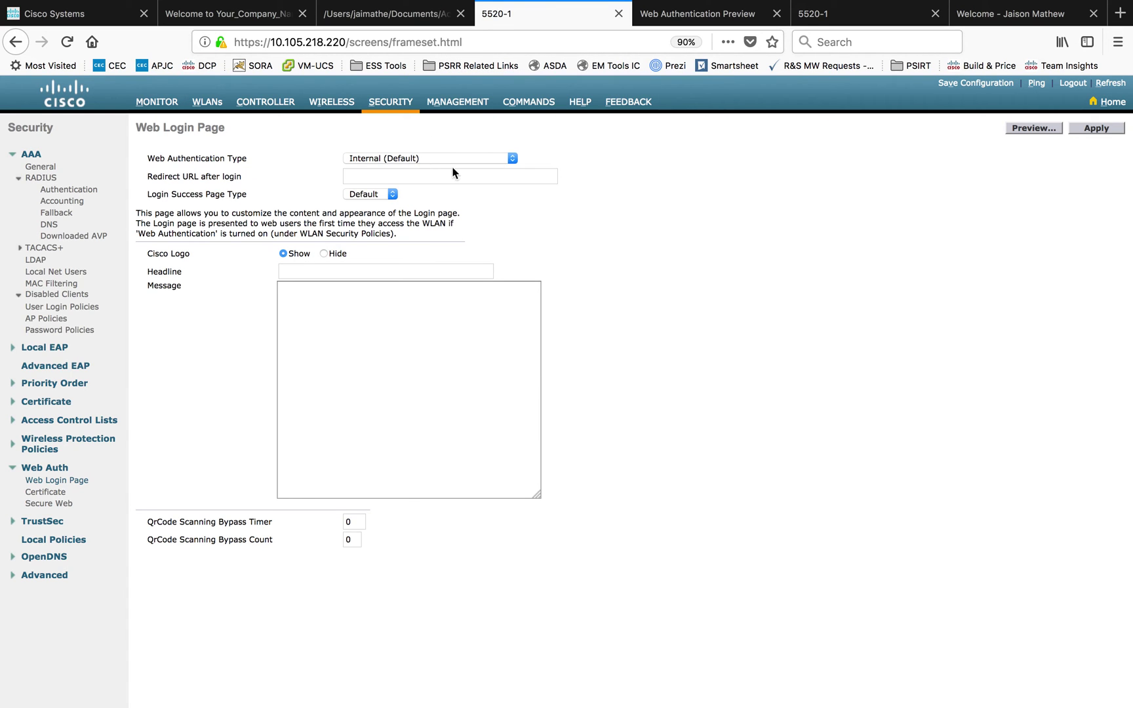
{"action": "left_click", "coordinate": [493, 161]}
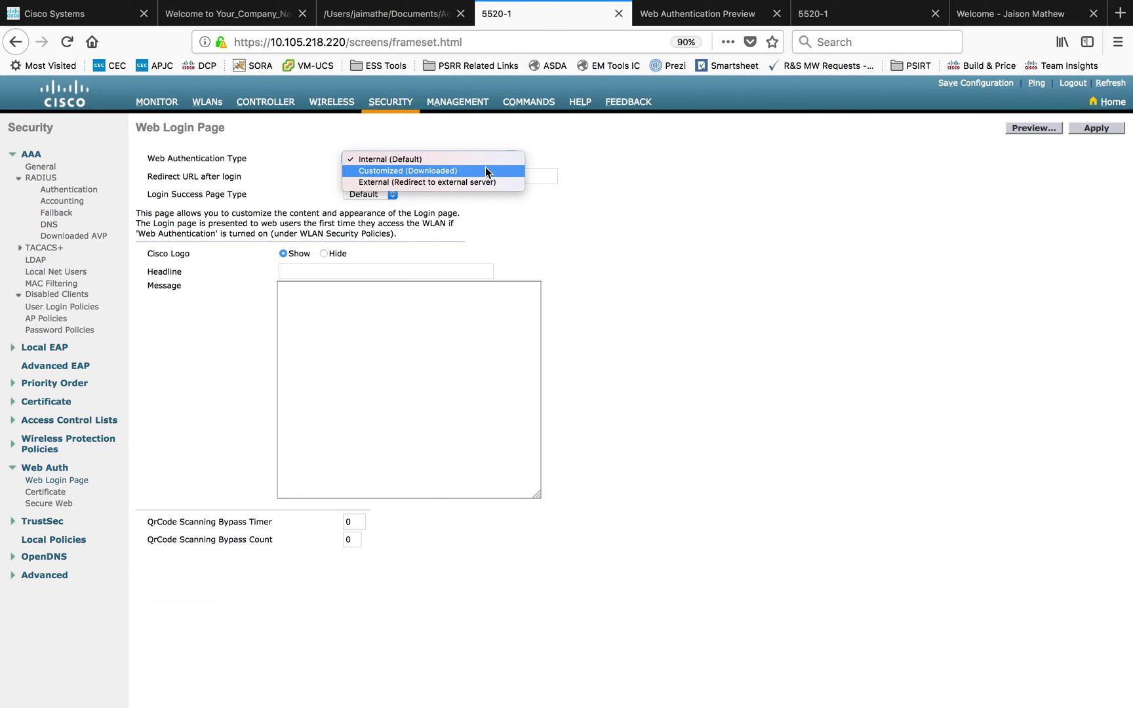
{"action": "left_click", "coordinate": [486, 170]}
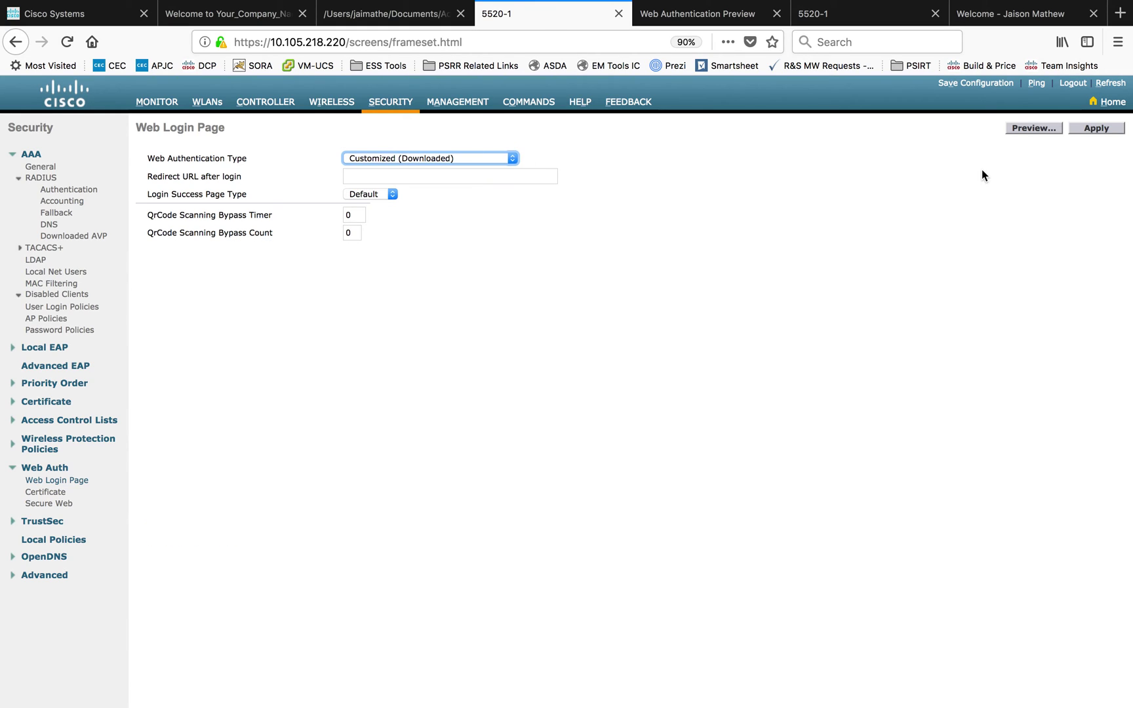
{"action": "left_click", "coordinate": [1107, 130]}
{"action": "left_click", "coordinate": [812, 343]}
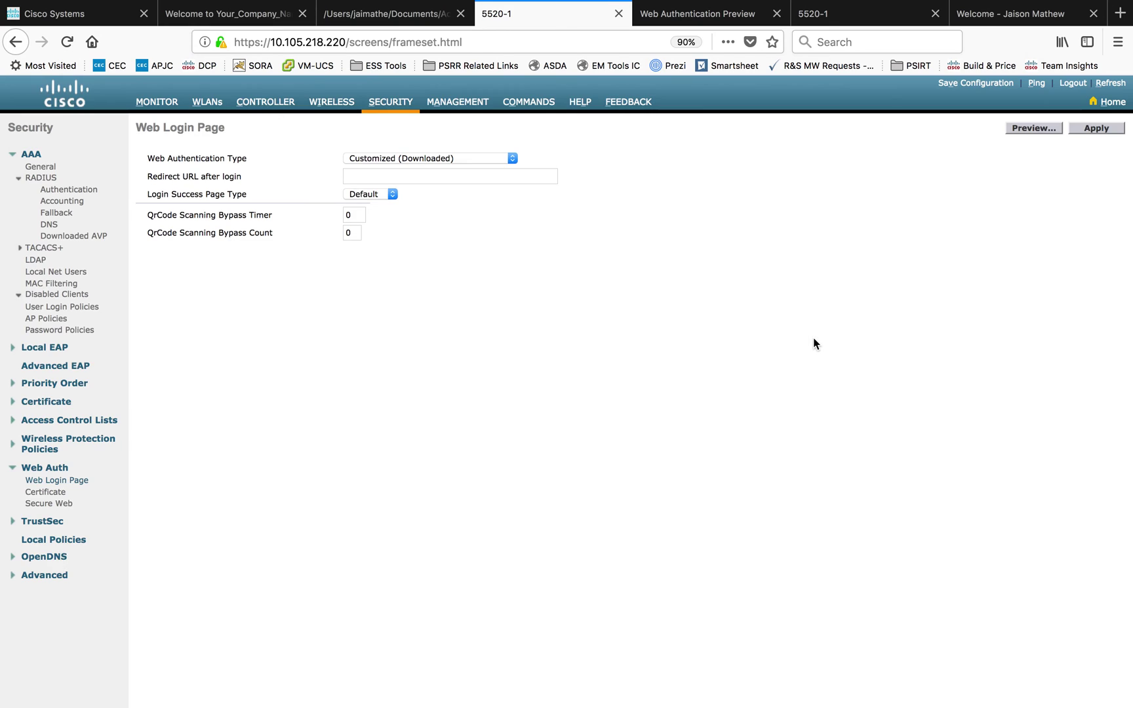
Step: Try to preview the customized login page from the 10.105.218.220 session, and close both that preview and the earlier internal one
{"action": "left_click", "coordinate": [1027, 128]}
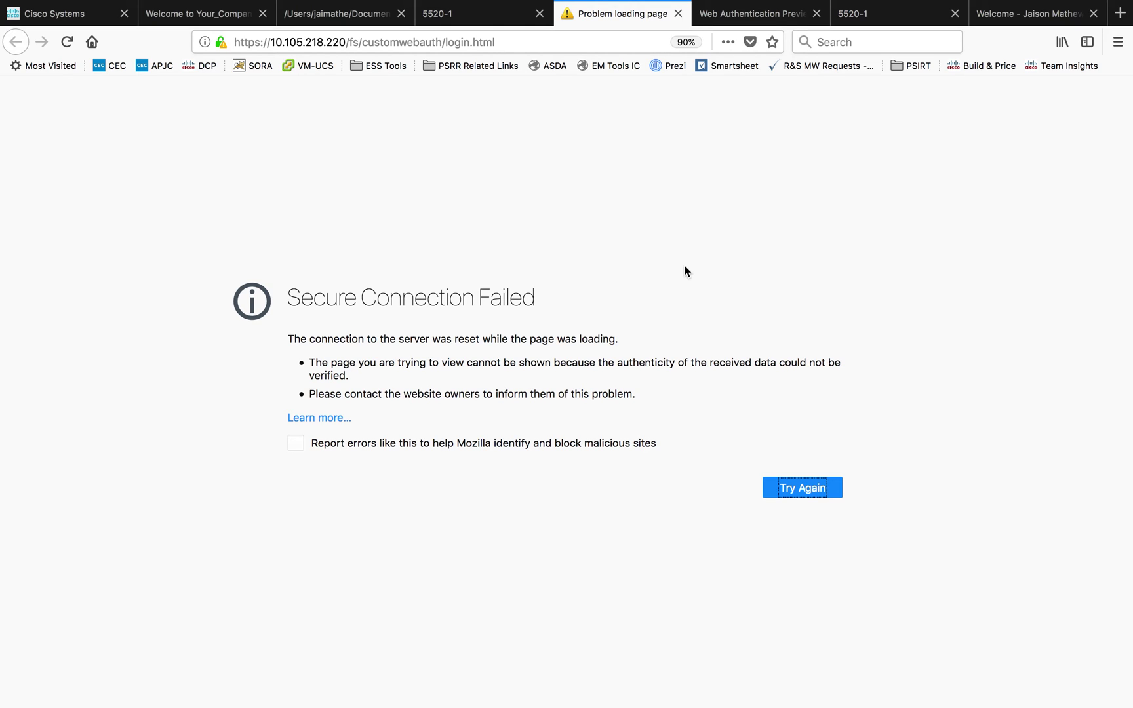
{"action": "left_click", "coordinate": [678, 13]}
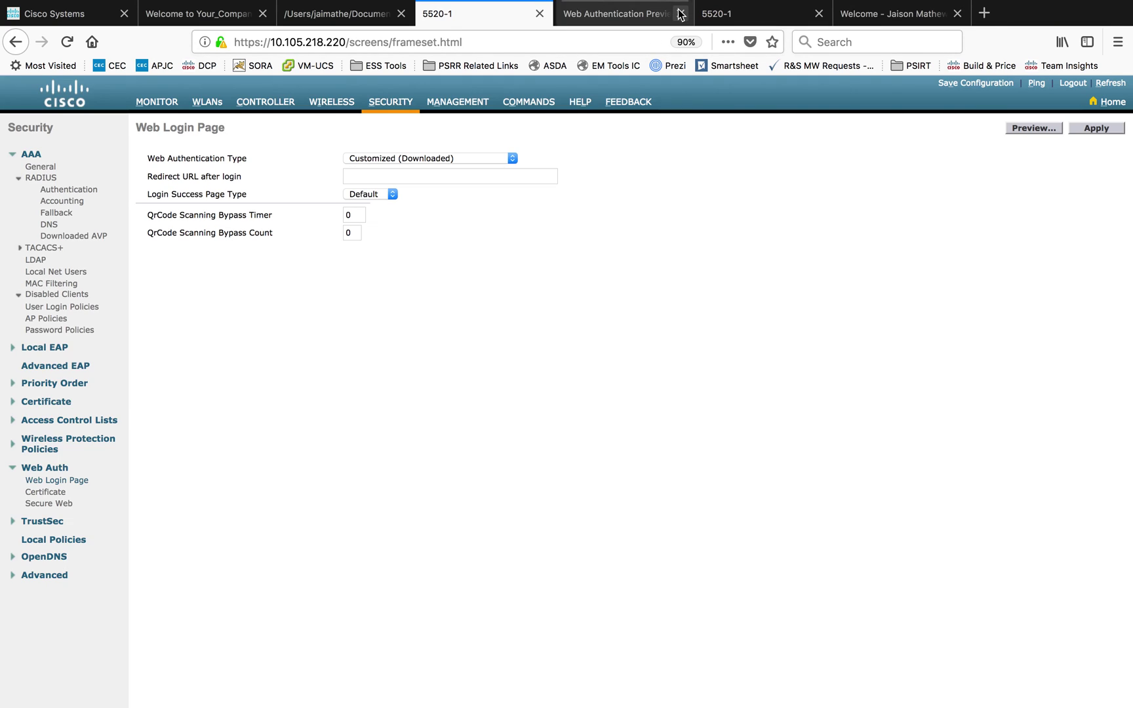
{"action": "left_click", "coordinate": [678, 14]}
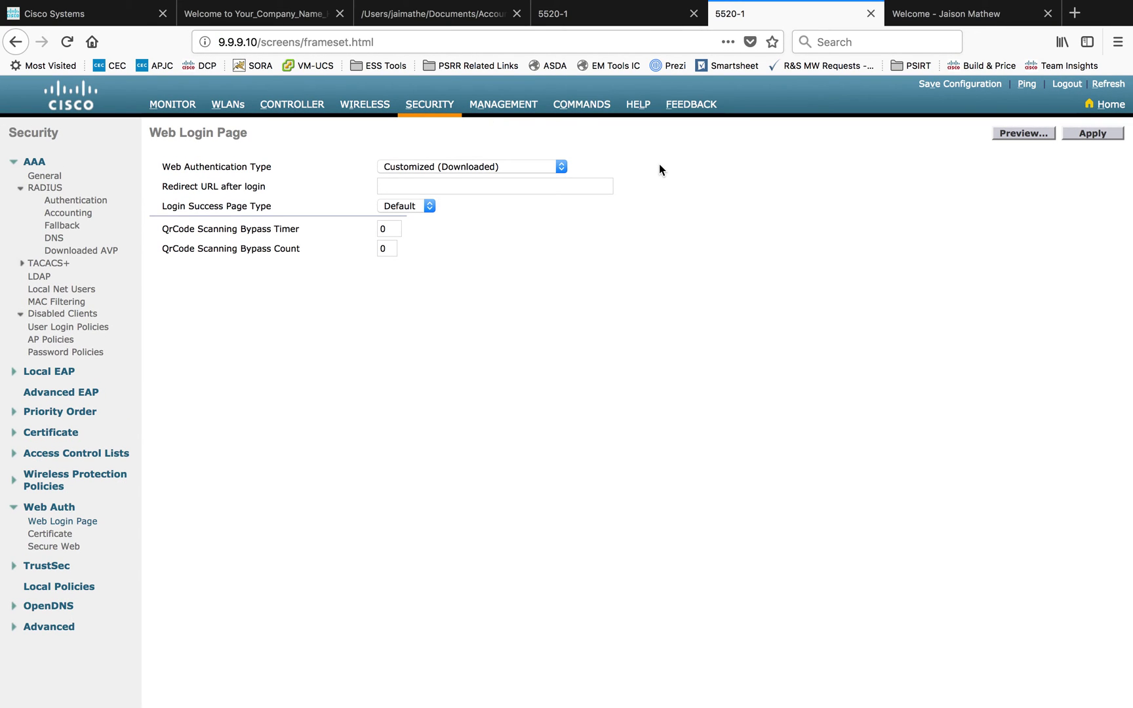
Step: In the 9.9.9.10 controller session, reopen the Web Login Page settings and close the old welcome page preview
{"action": "left_click", "coordinate": [70, 533]}
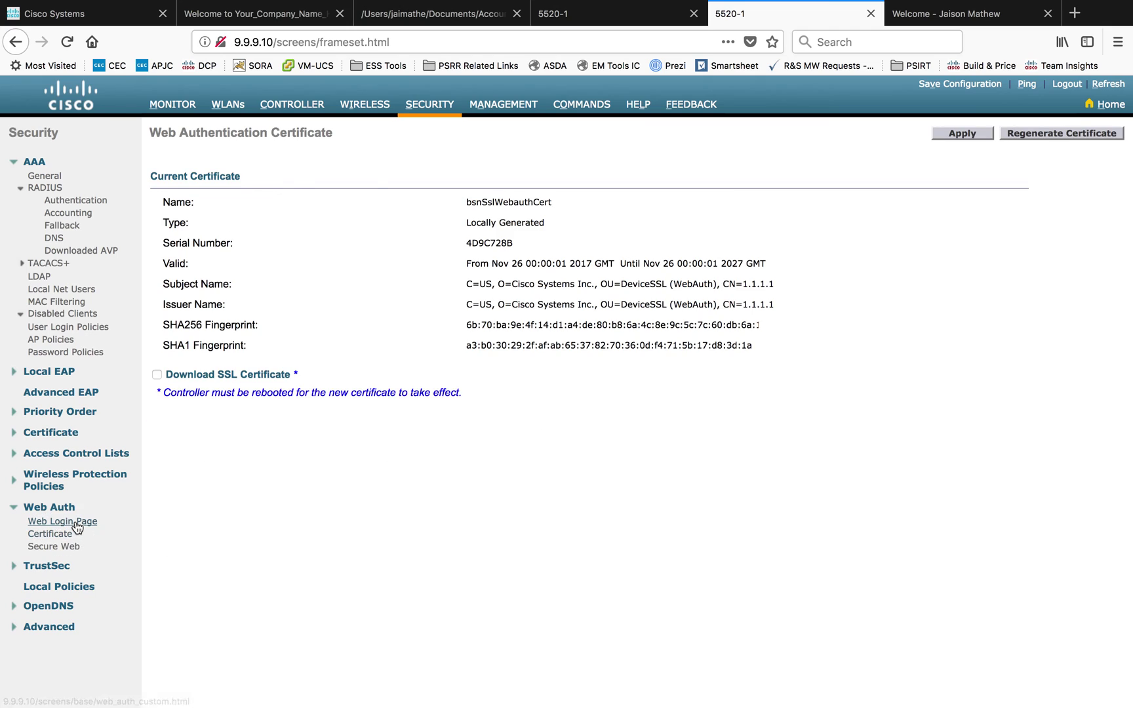
{"action": "left_click", "coordinate": [76, 524]}
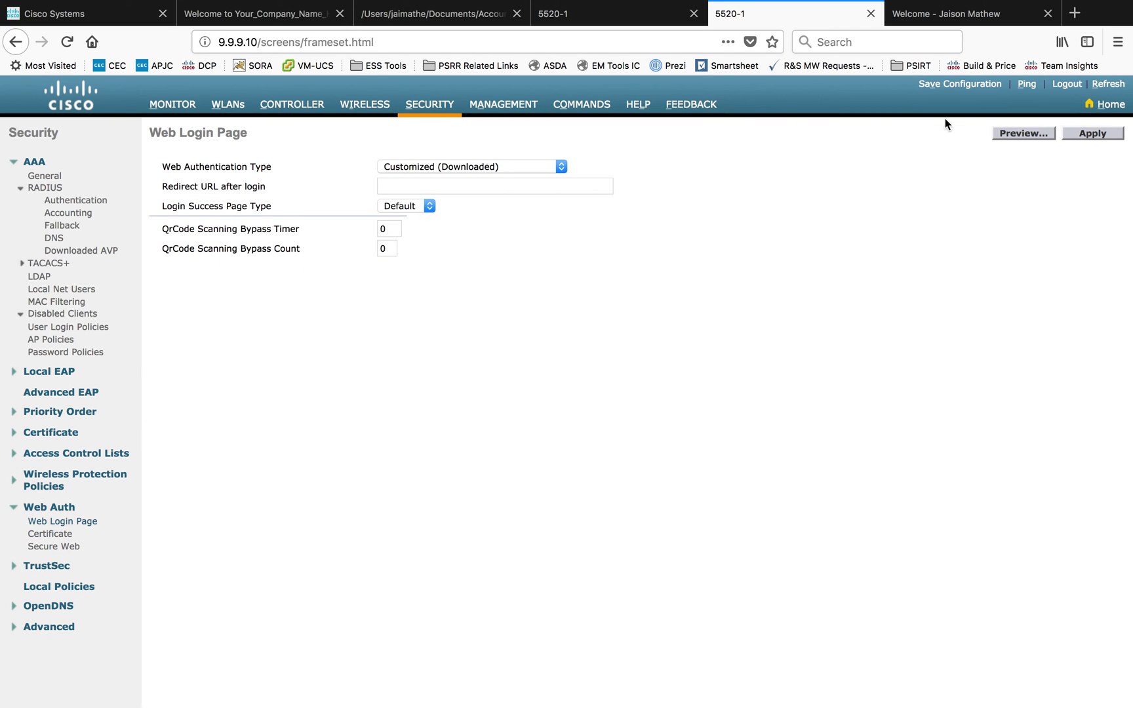
{"action": "left_click", "coordinate": [1047, 13]}
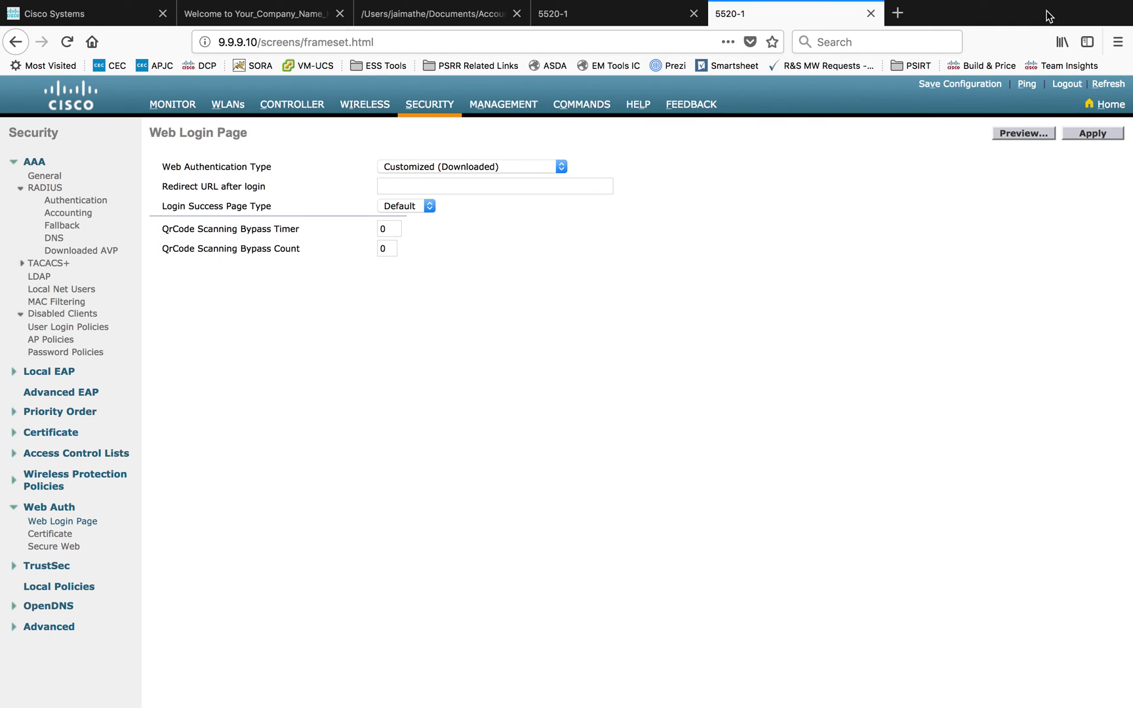
Step: Preview the customized login page, highlight the name in its welcome heading, look through the whole page, and return to the Web Login Page settings
{"action": "left_click", "coordinate": [1021, 135]}
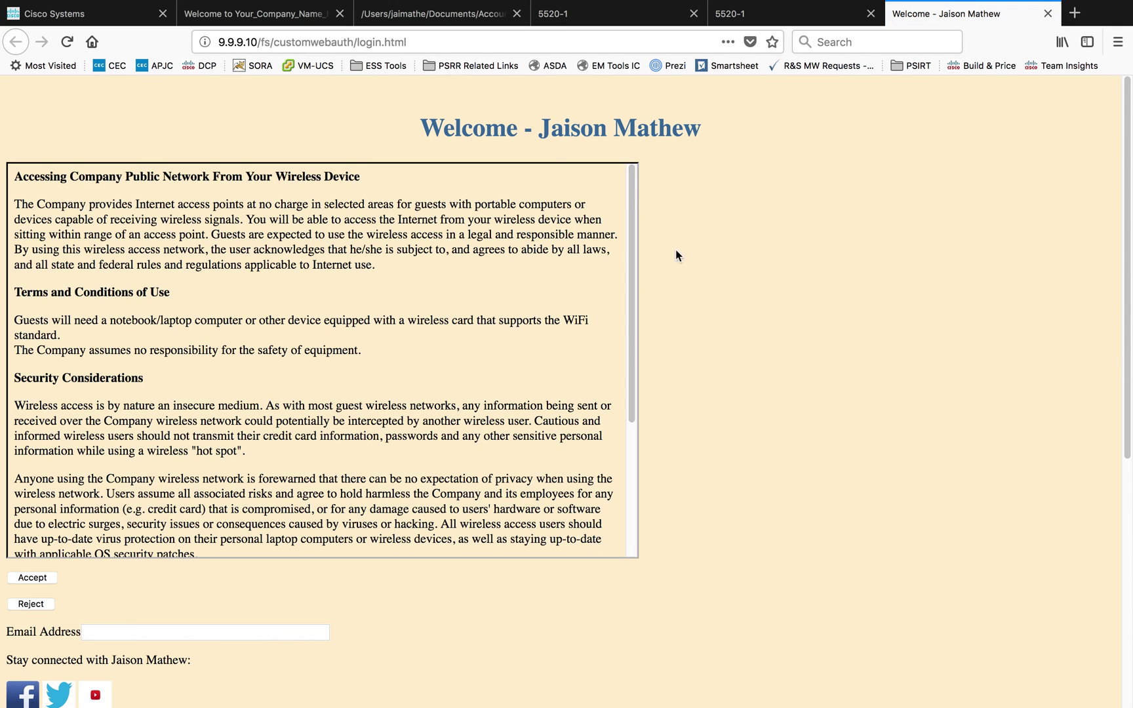
{"action": "left_click_drag", "start_coordinate": [538, 125], "coordinate": [817, 141]}
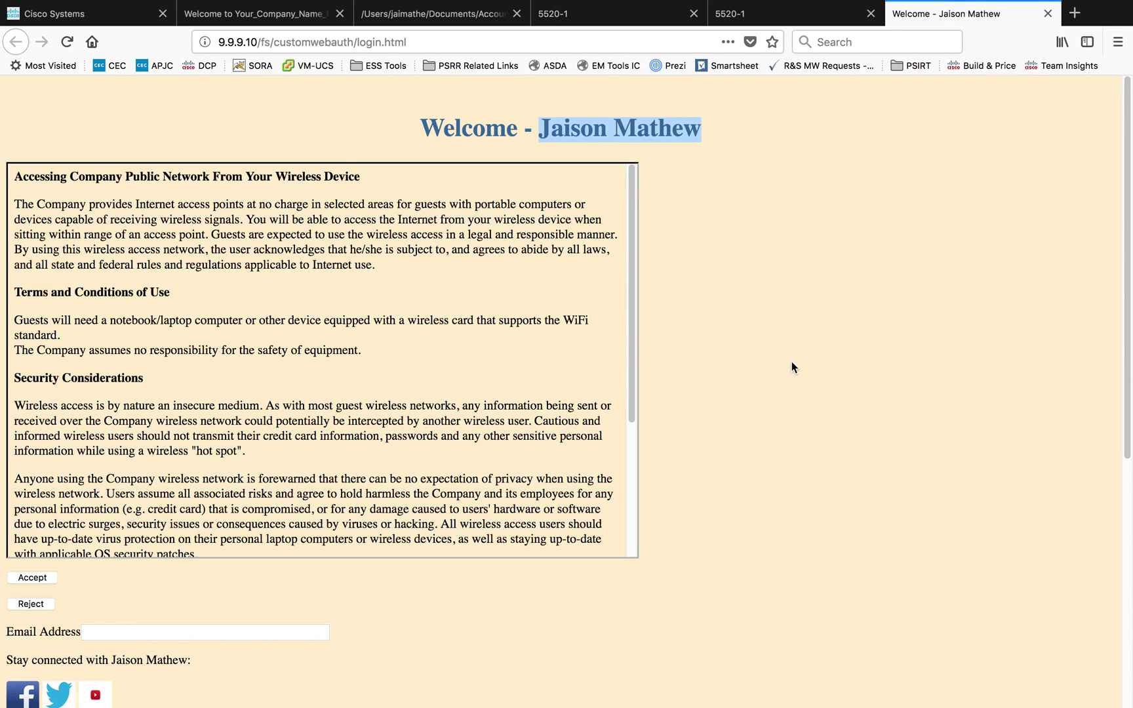
{"action": "scroll", "coordinate": [786, 366], "scroll_direction": "down", "scroll_amount": 6}
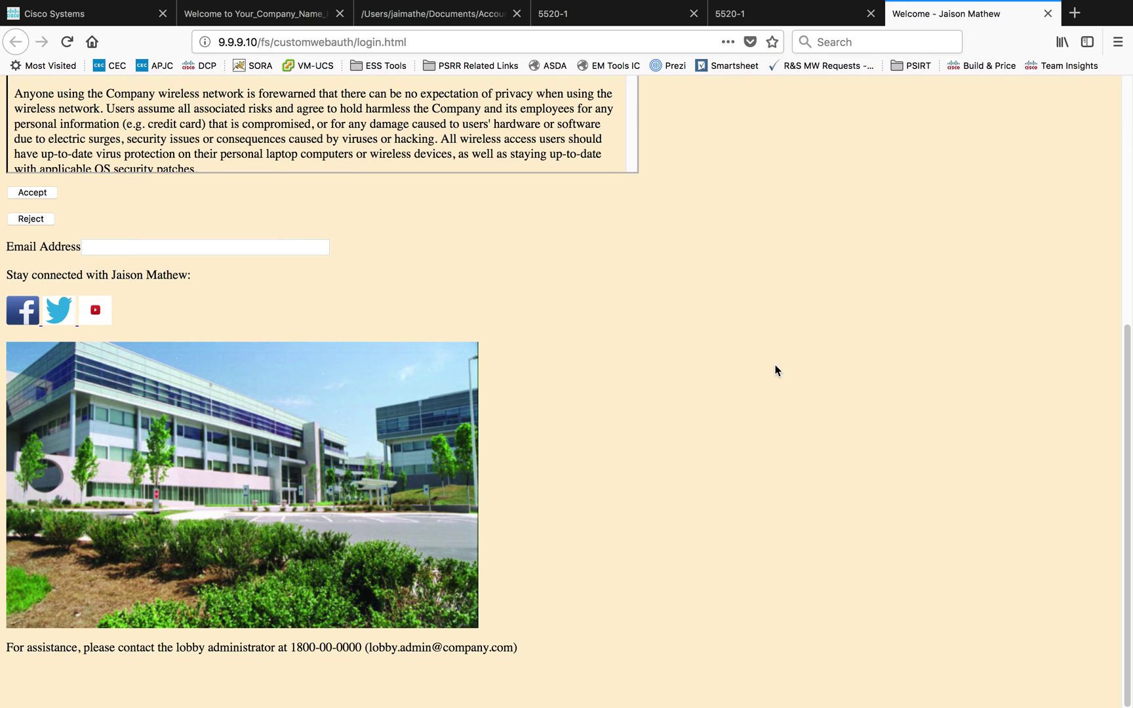
{"action": "scroll", "coordinate": [774, 370], "scroll_direction": "up", "scroll_amount": 6}
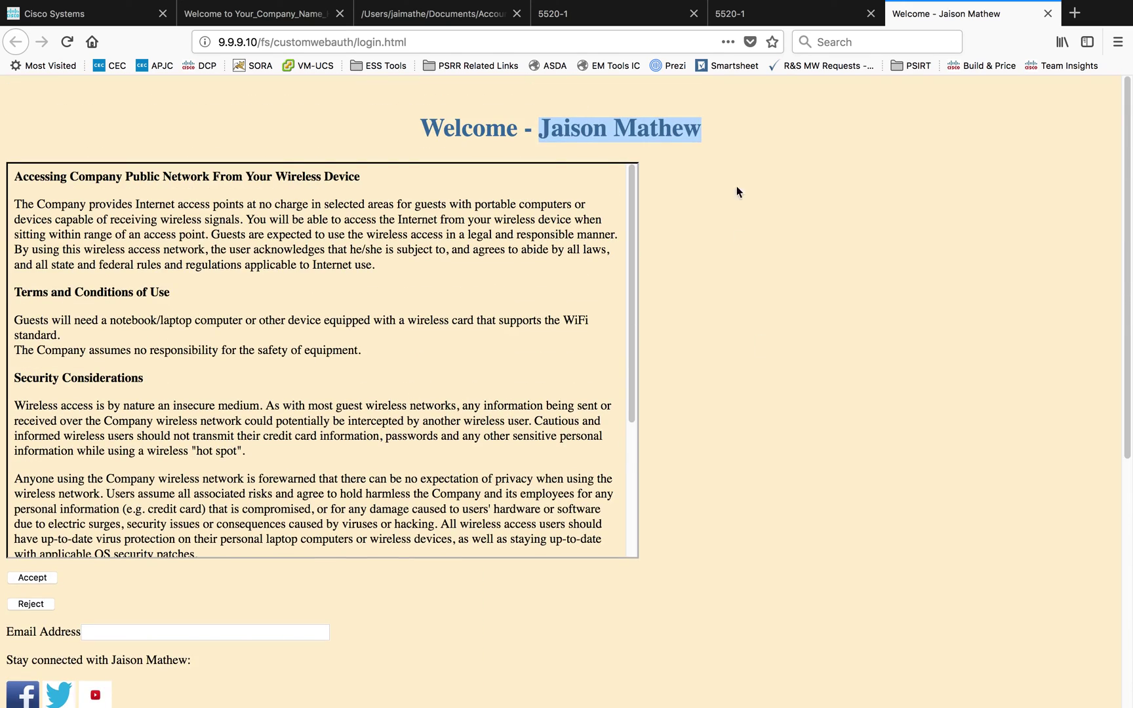
{"action": "left_click", "coordinate": [778, 15]}
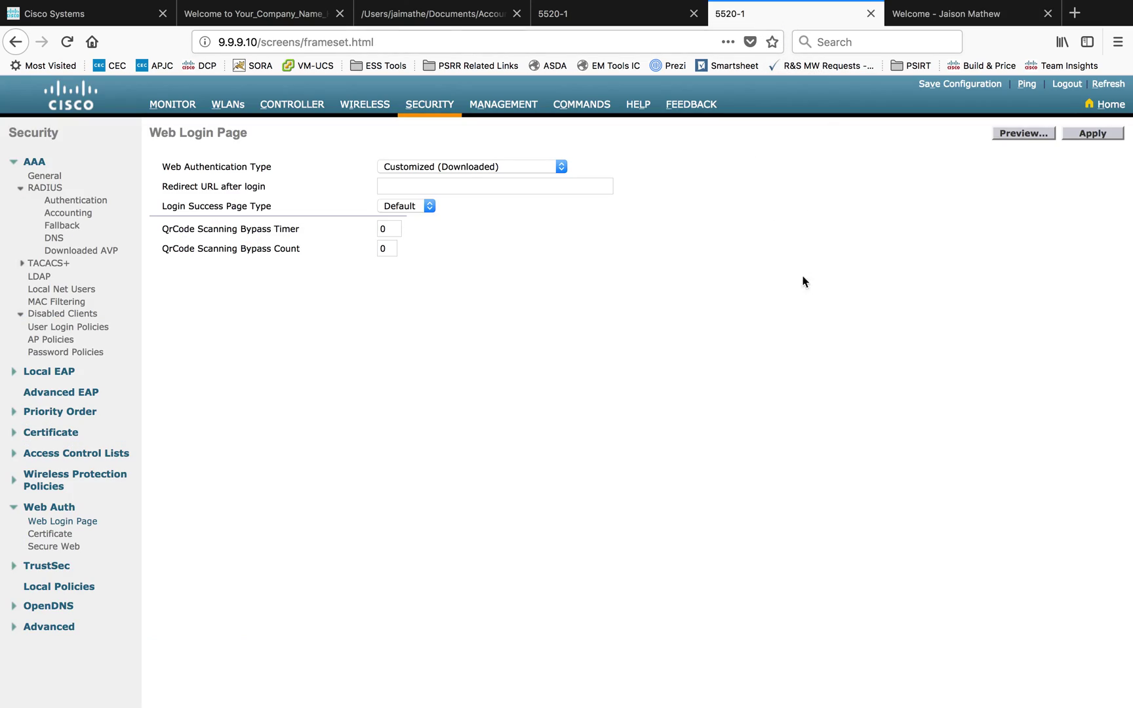